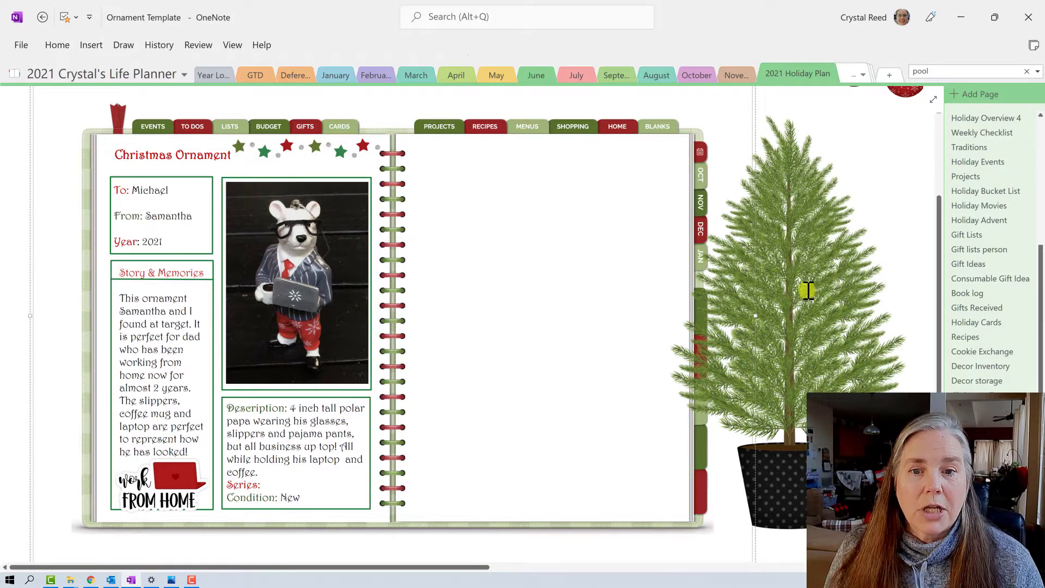
# Open the Christmas Tree page, move its large tree photo aside to reveal the template underneath, and put the photo back.
pyautogui.click(972, 389)
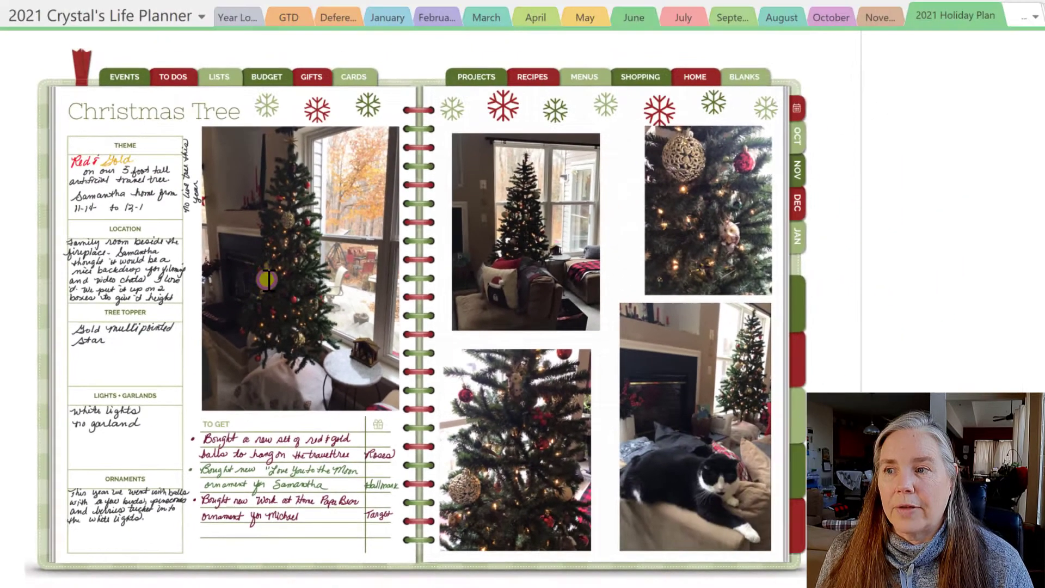
pyautogui.click(423, 136)
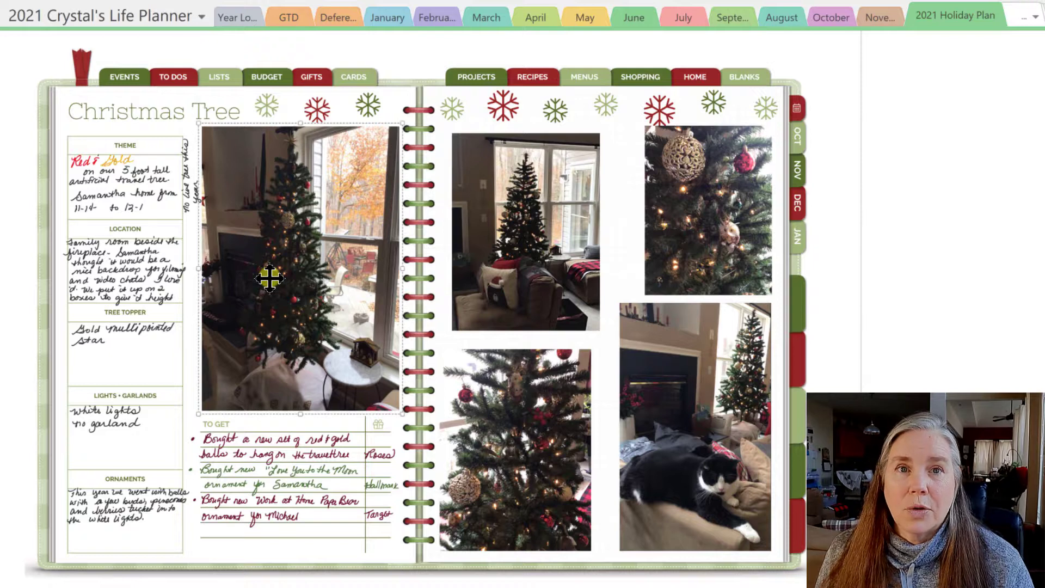
pyautogui.moveTo(332, 271); pyautogui.dragTo(915, 299)
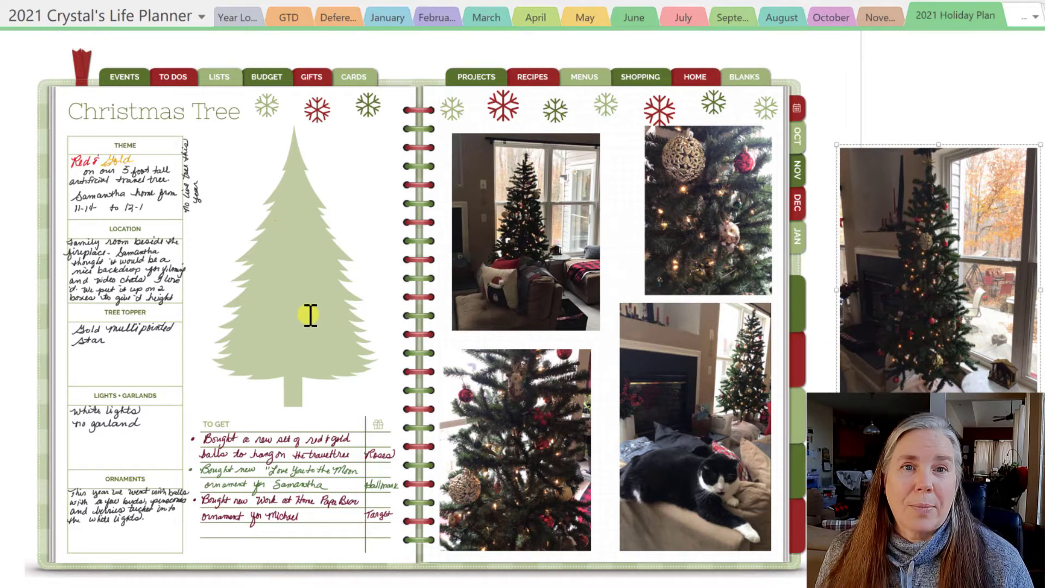
pyautogui.click(950, 274)
pyautogui.moveTo(841, 243); pyautogui.dragTo(315, 259)
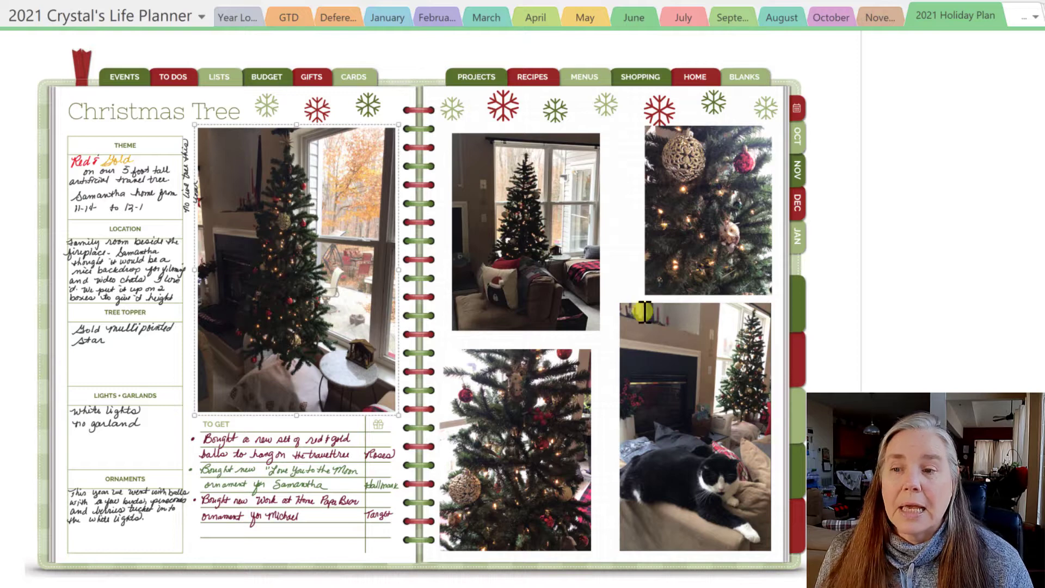
# Move the upper-left photo on the facing page outside the planner spread, then return it to its original spot.
pyautogui.click(574, 263)
pyautogui.moveTo(574, 262); pyautogui.dragTo(1020, 305)
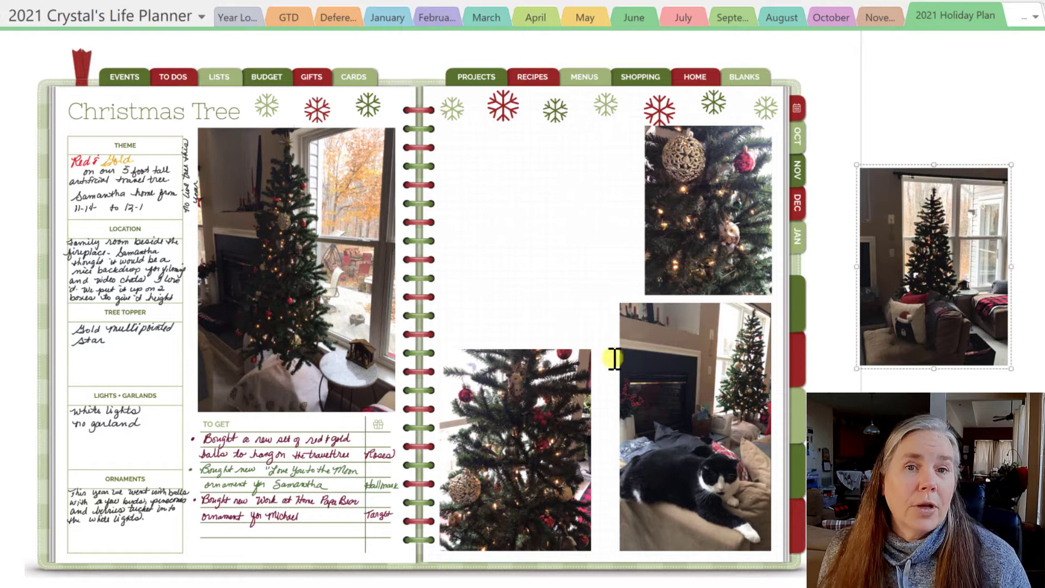
pyautogui.moveTo(914, 269); pyautogui.dragTo(486, 232)
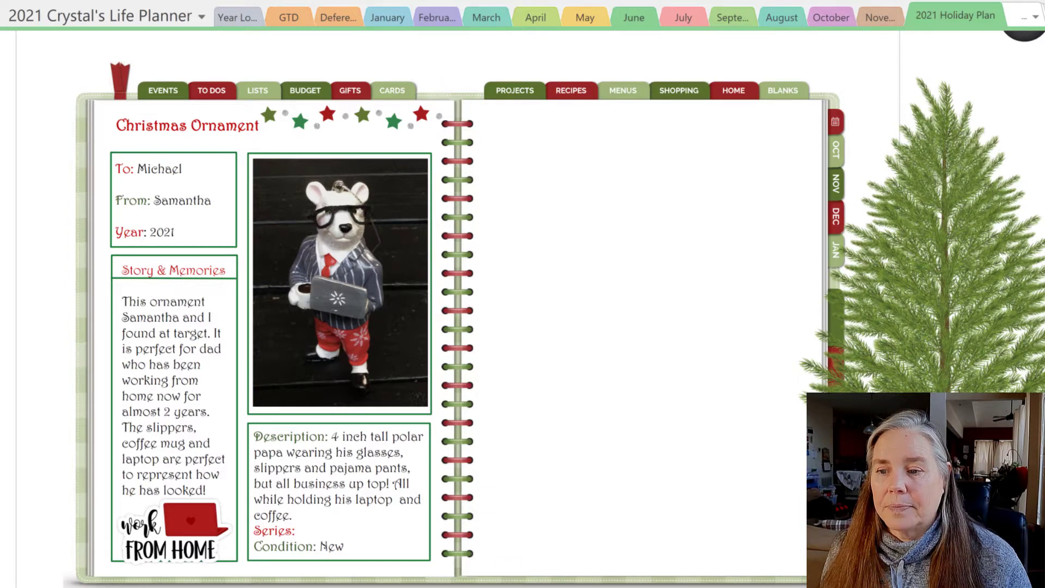
# Examine the large ornament images and the potted tree beside the blank planner page on the Ornament Template page.
pyautogui.hscroll(3, 523, 309)
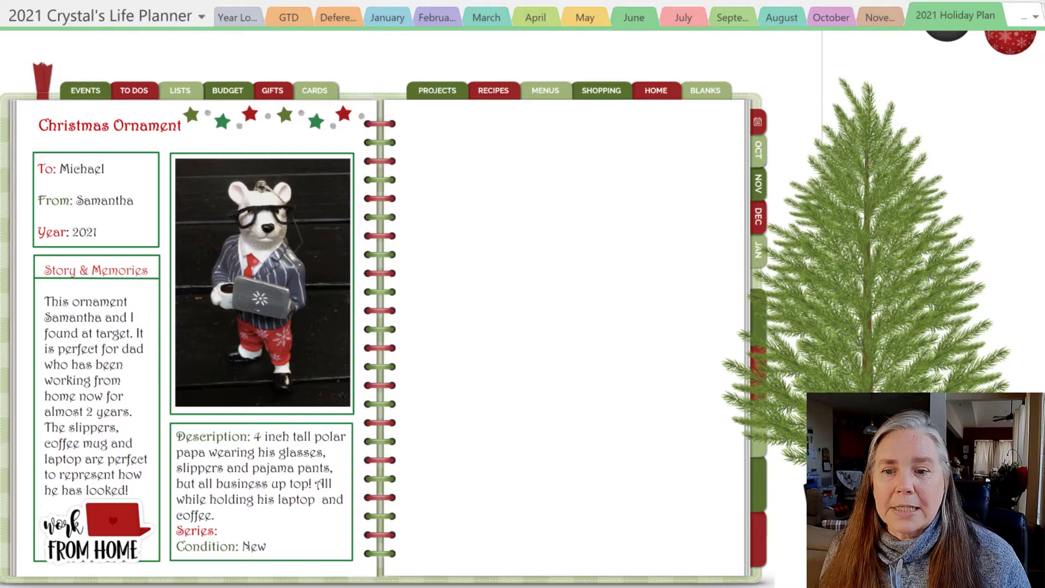
pyautogui.hscroll(8, 523, 309)
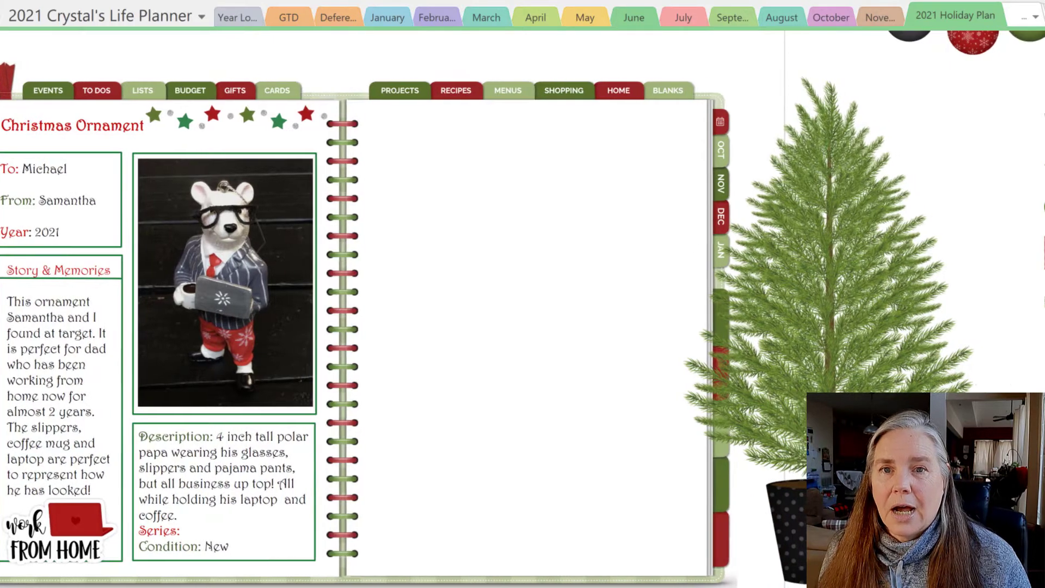
pyautogui.hscroll(2, 523, 308)
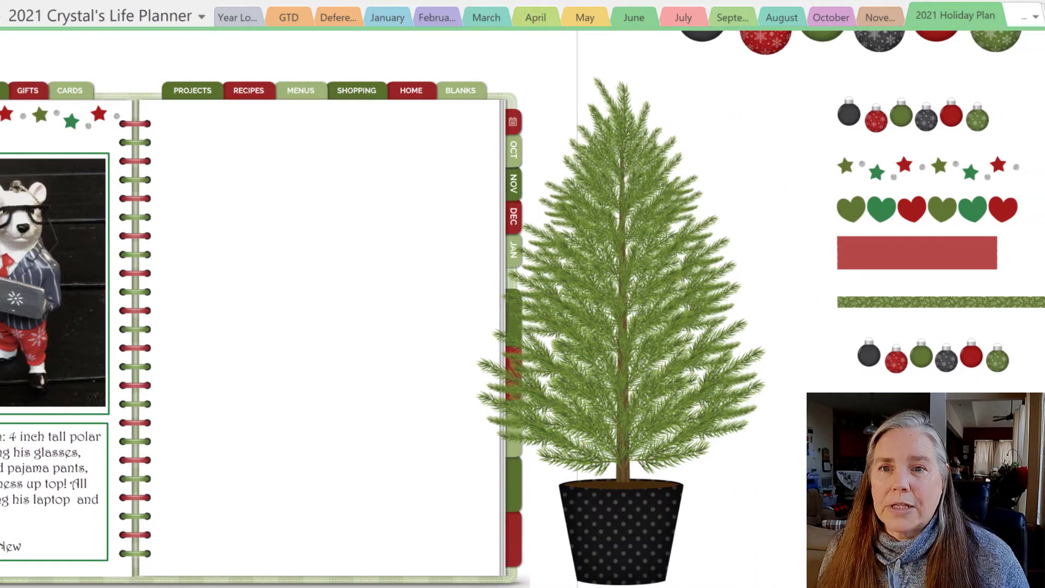
pyautogui.scroll(2, 770, 492)
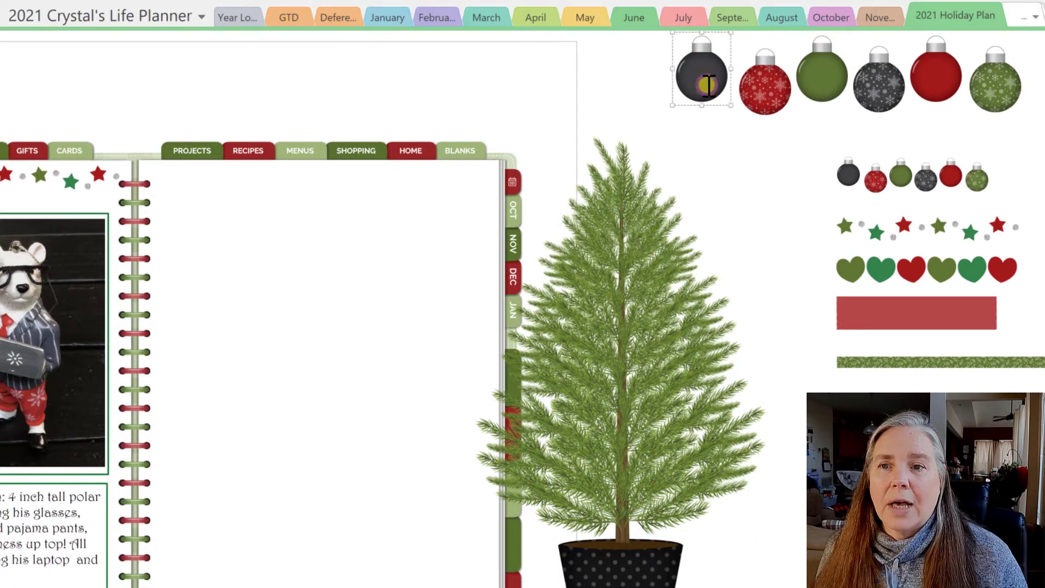
pyautogui.click(765, 107)
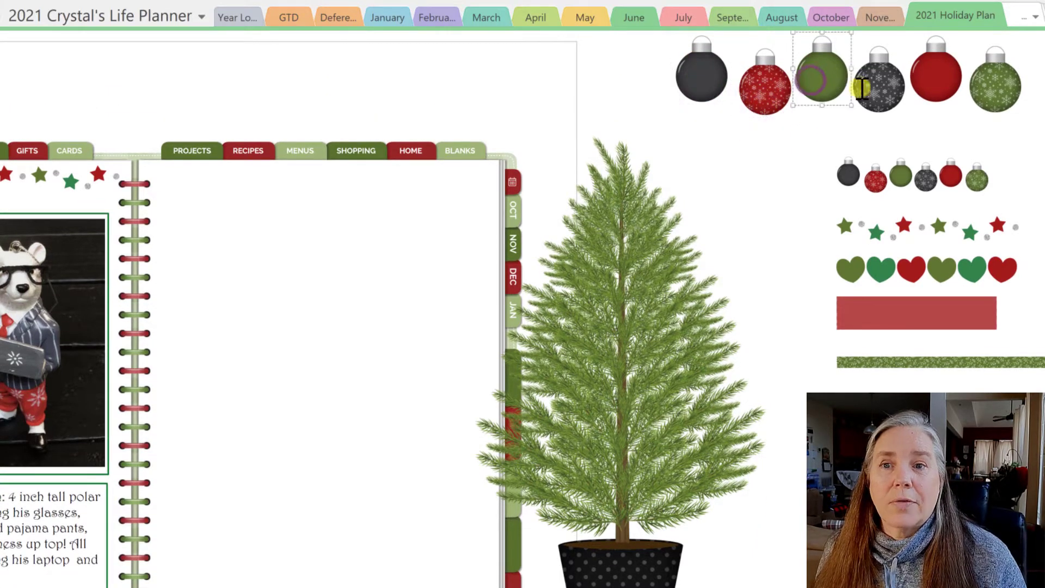
pyautogui.click(879, 93)
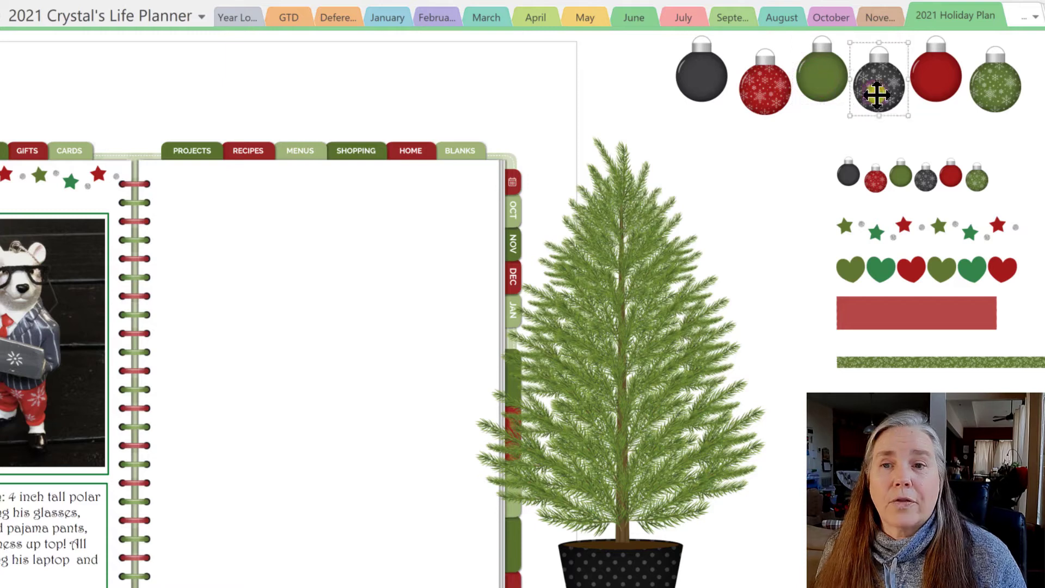
pyautogui.click(929, 83)
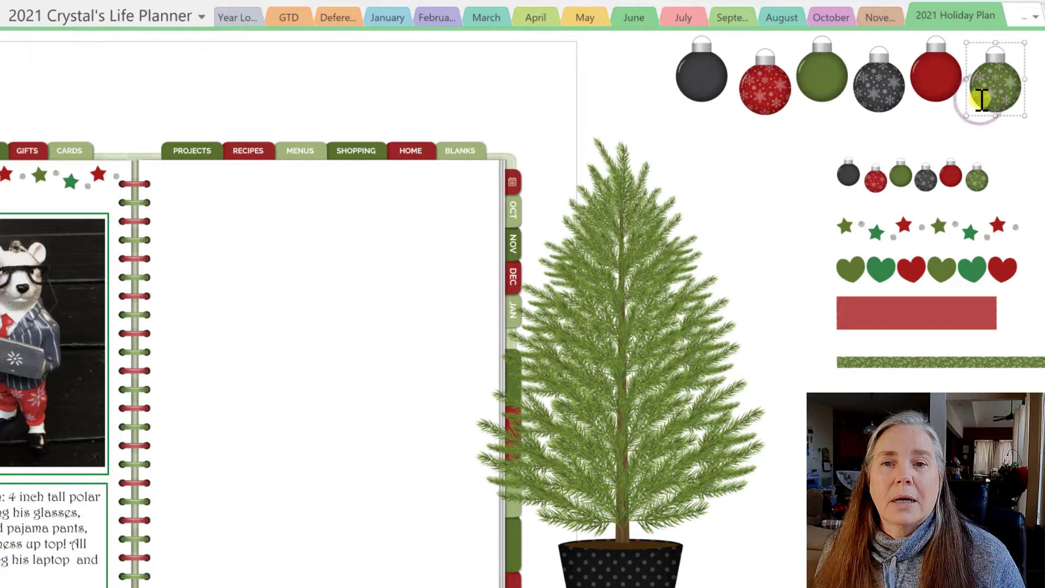
pyautogui.click(716, 87)
pyautogui.click(765, 90)
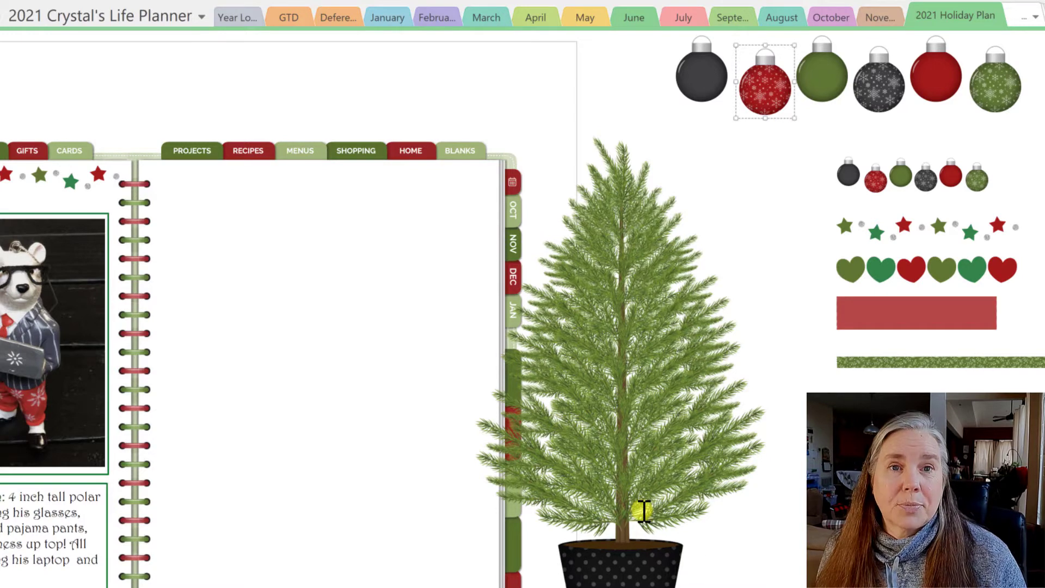
pyautogui.click(625, 458)
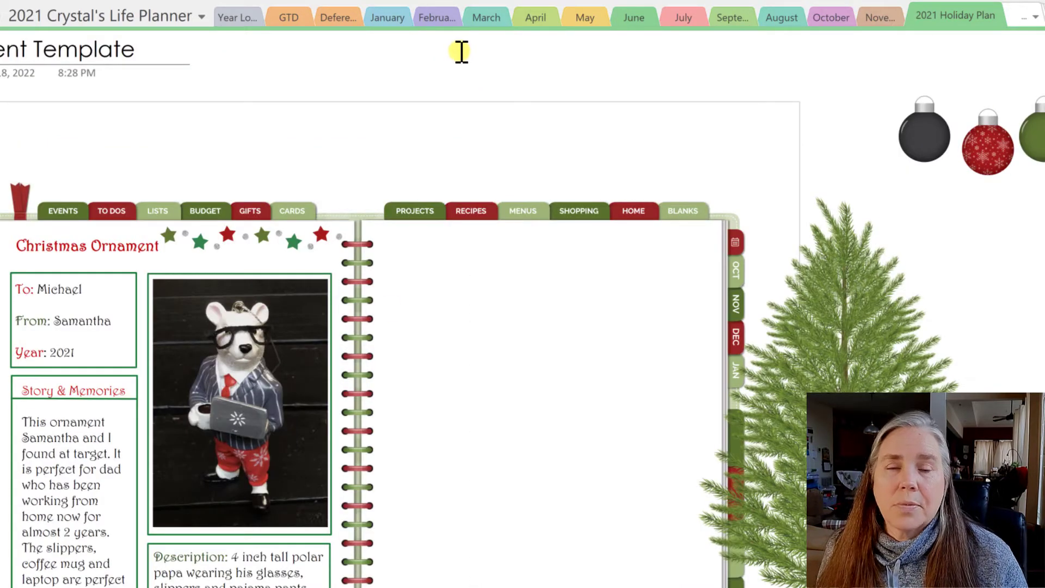
# Add a text note reading "Christmas Ornament" in the empty area above the planner spread.
pyautogui.click(456, 60)
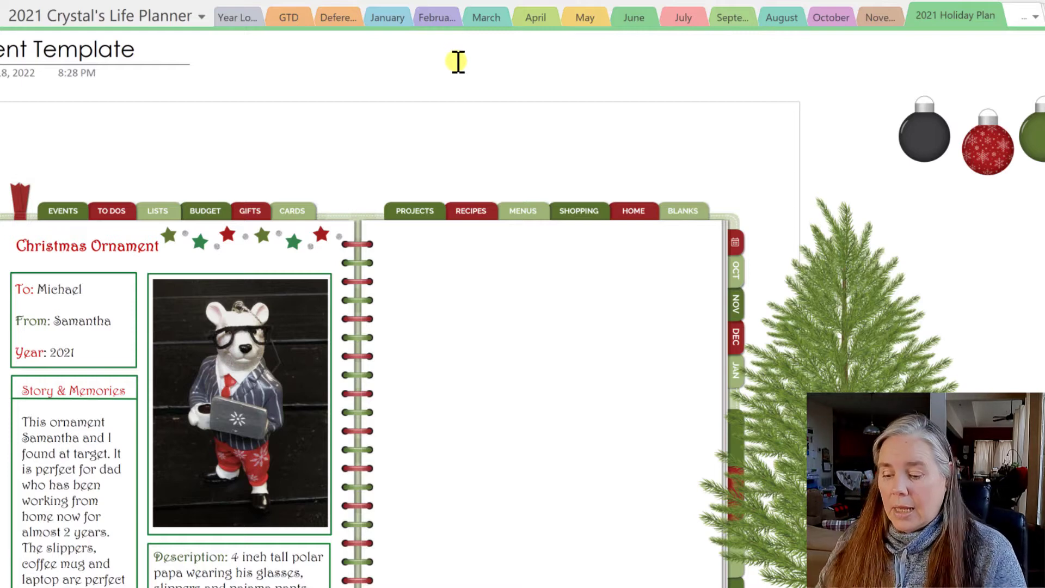
pyautogui.write('Christma')
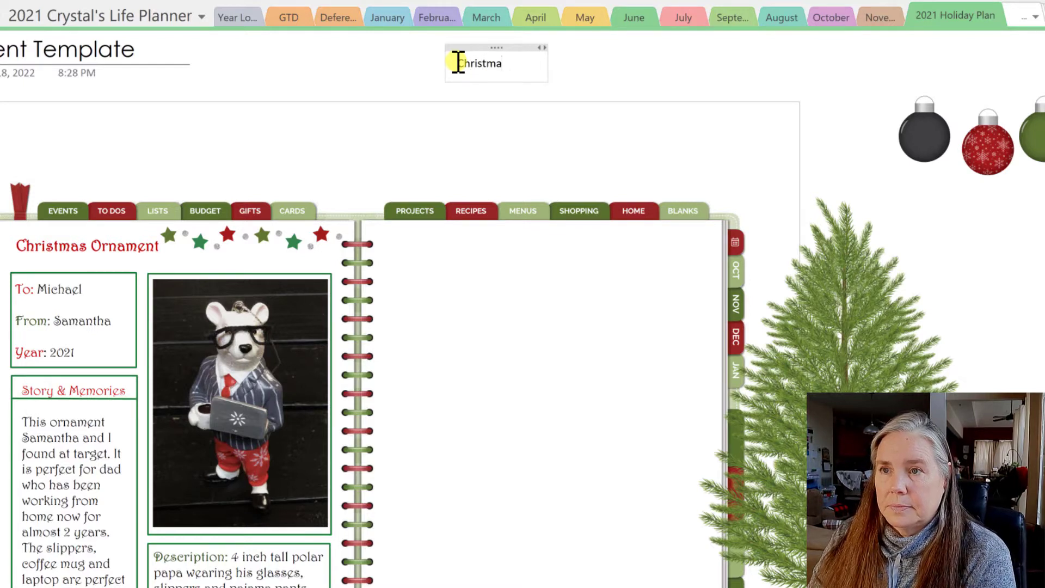
pyautogui.write('s Orna')
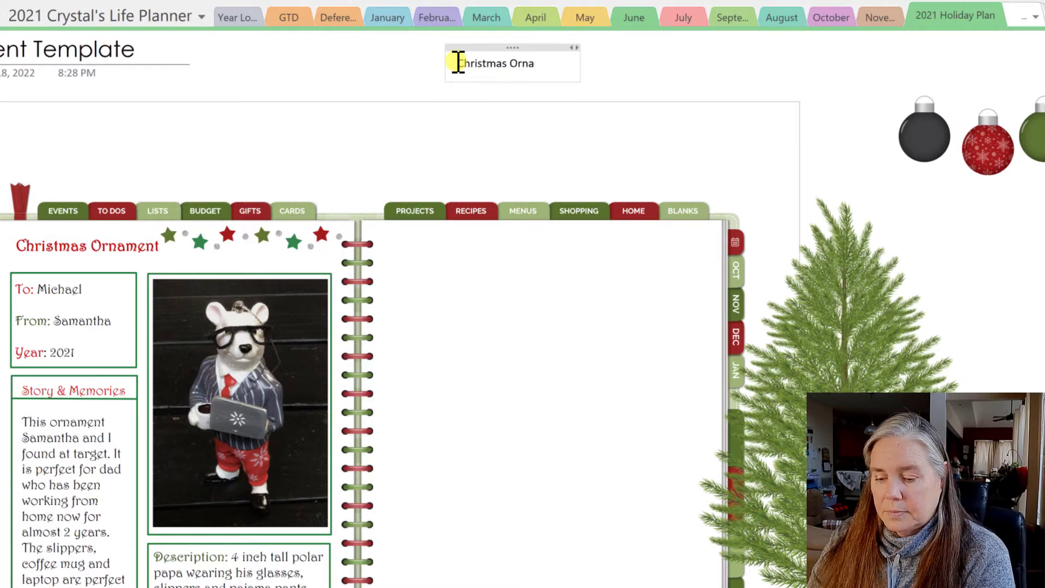
pyautogui.write('ment')
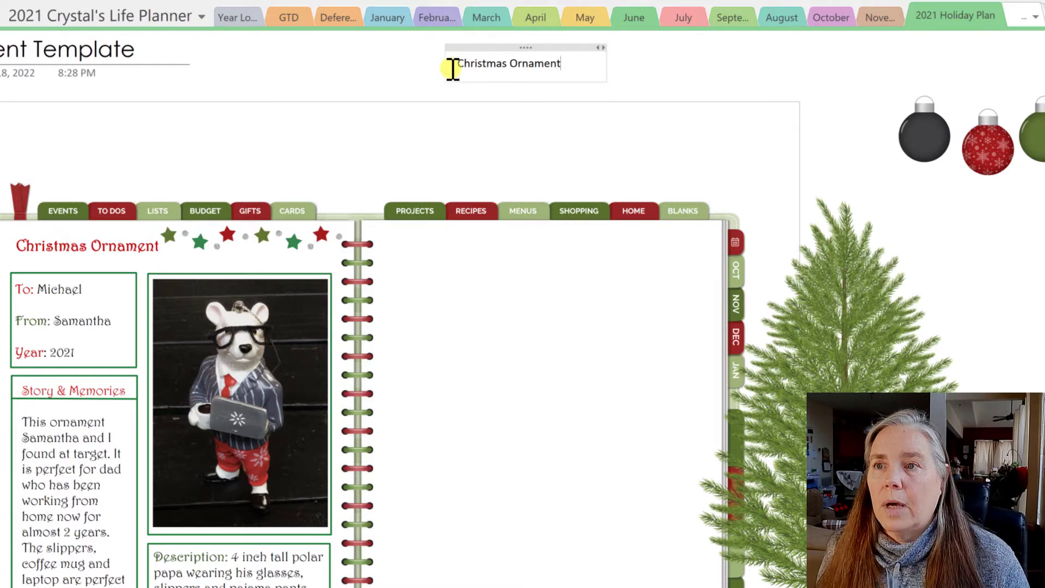
# Set the new "Christmas Ornament" heading above the planner spread to the Harrington font at size 14.
pyautogui.click(452, 64)
pyautogui.moveTo(482, 64); pyautogui.dragTo(564, 65)
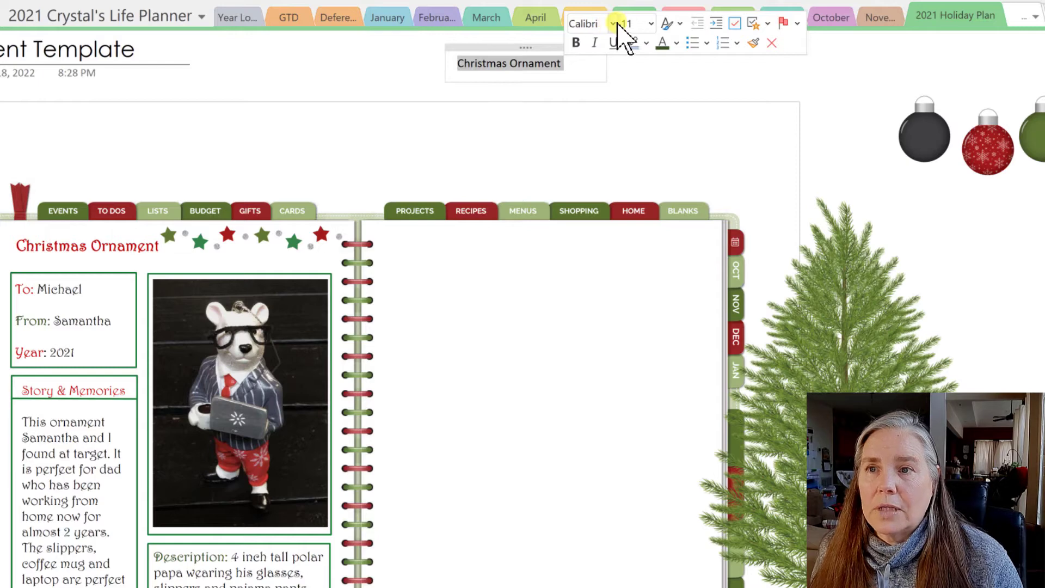
pyautogui.click(614, 24)
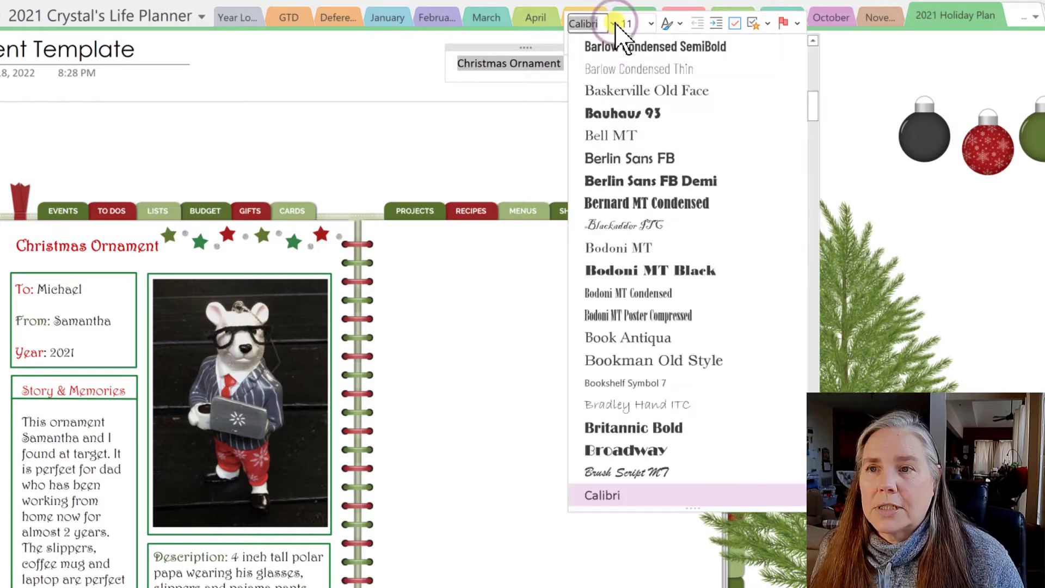
pyautogui.moveTo(816, 103); pyautogui.dragTo(805, 222)
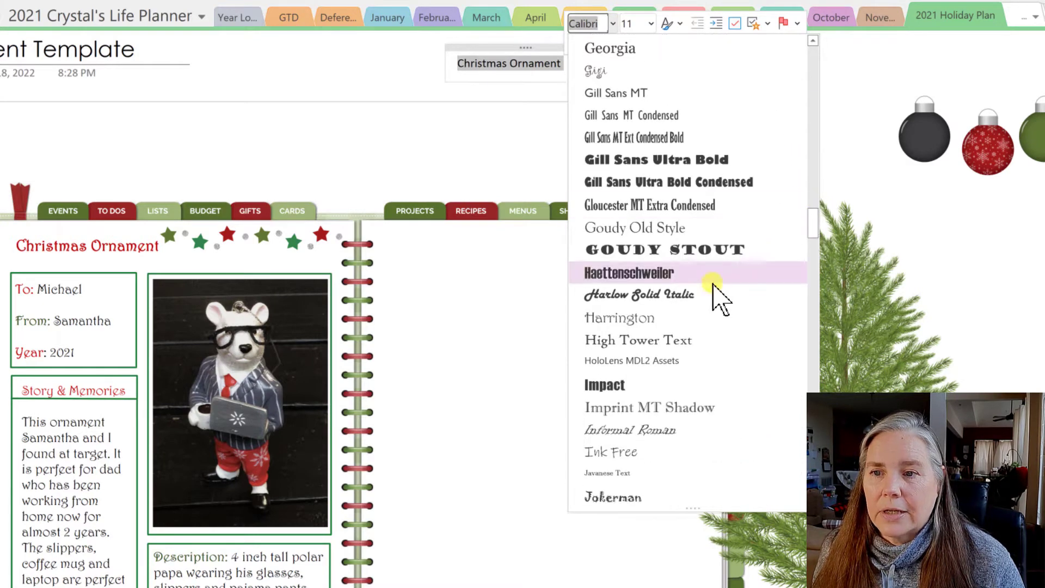
pyautogui.click(640, 318)
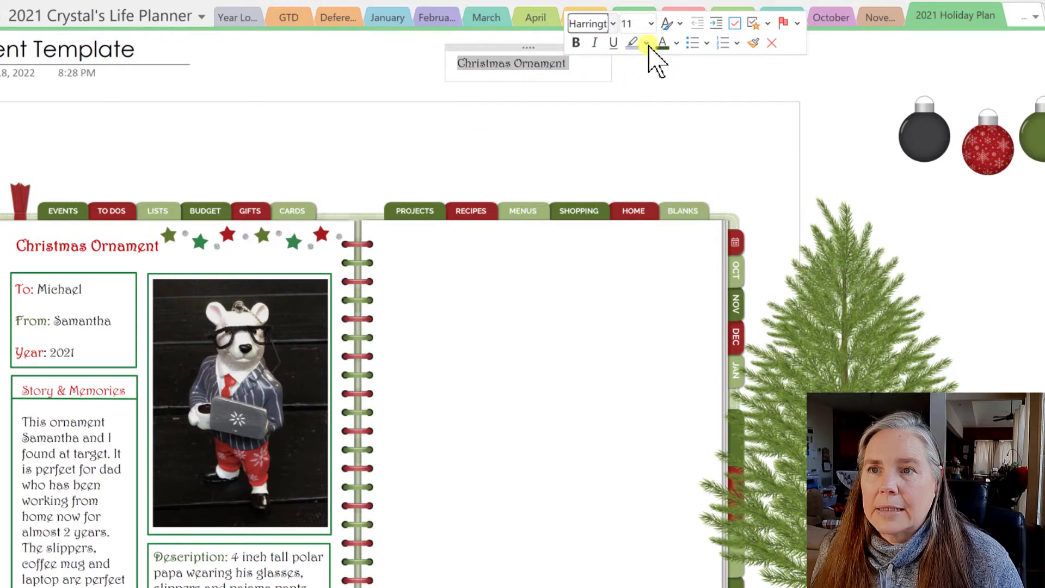
pyautogui.click(652, 24)
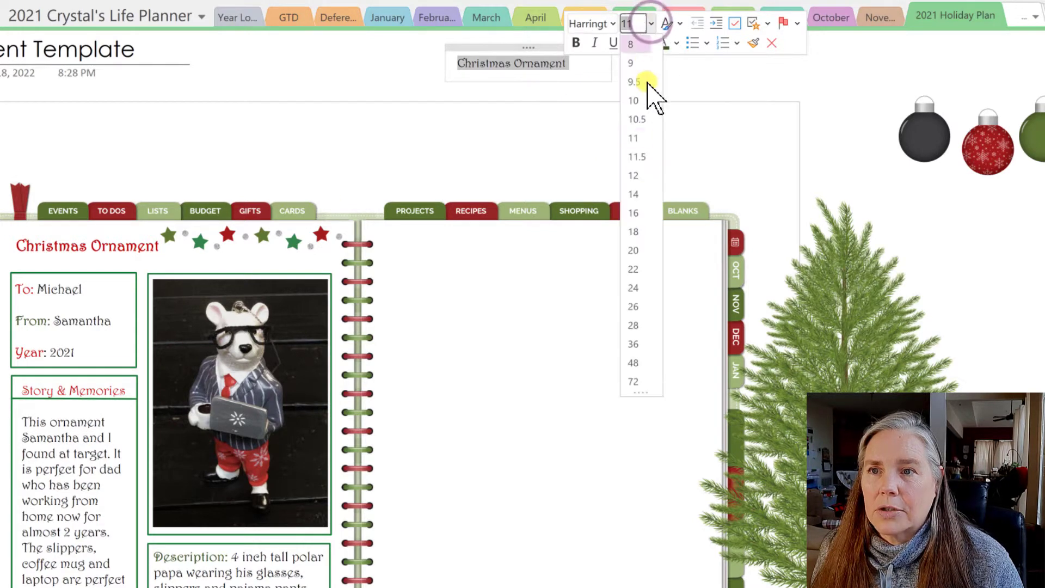
pyautogui.click(641, 192)
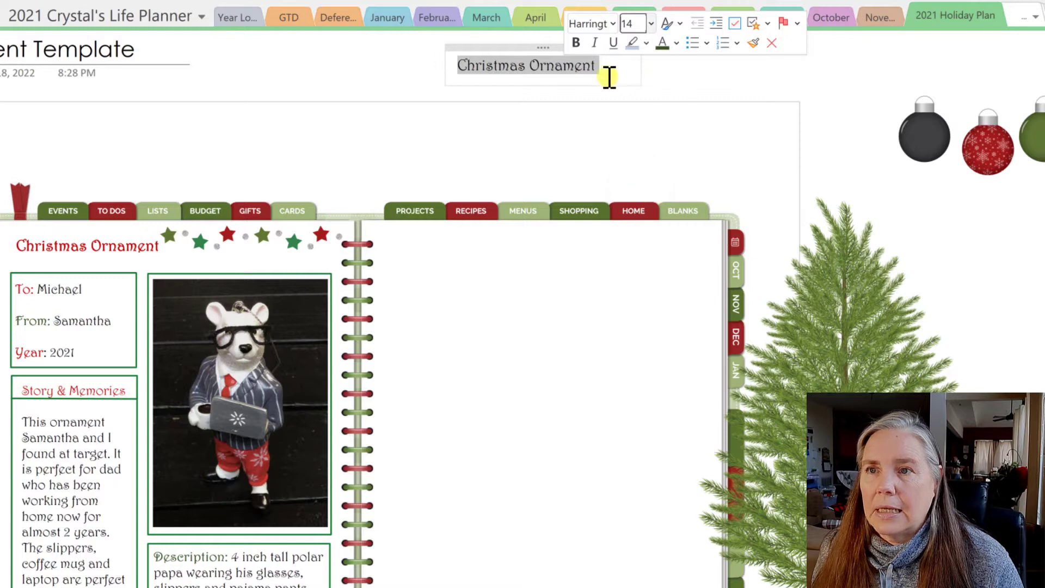
# Color the selected "Christmas Ornament" heading dark red and make it bold.
pyautogui.click(677, 43)
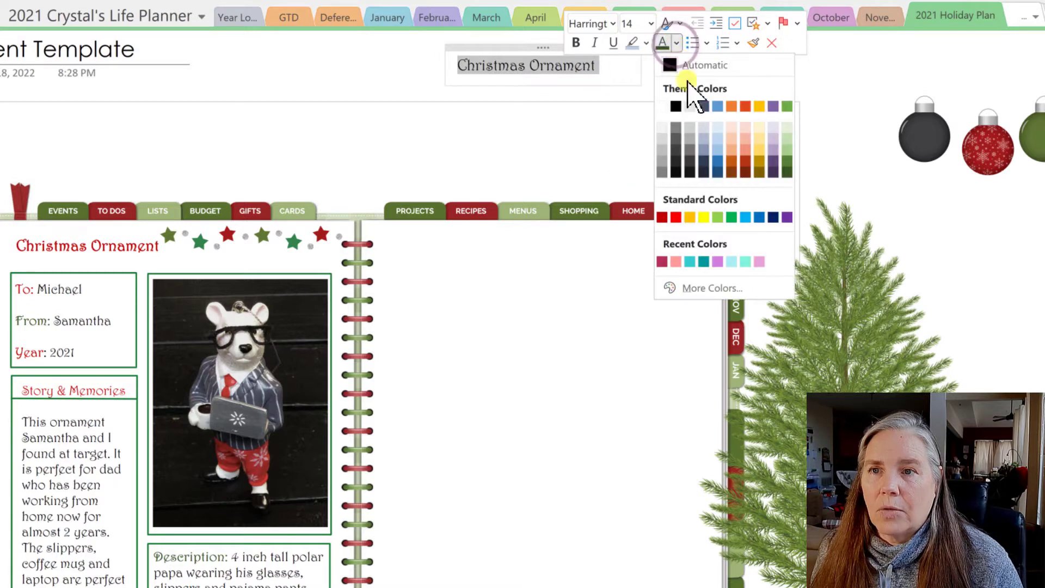
pyautogui.click(662, 218)
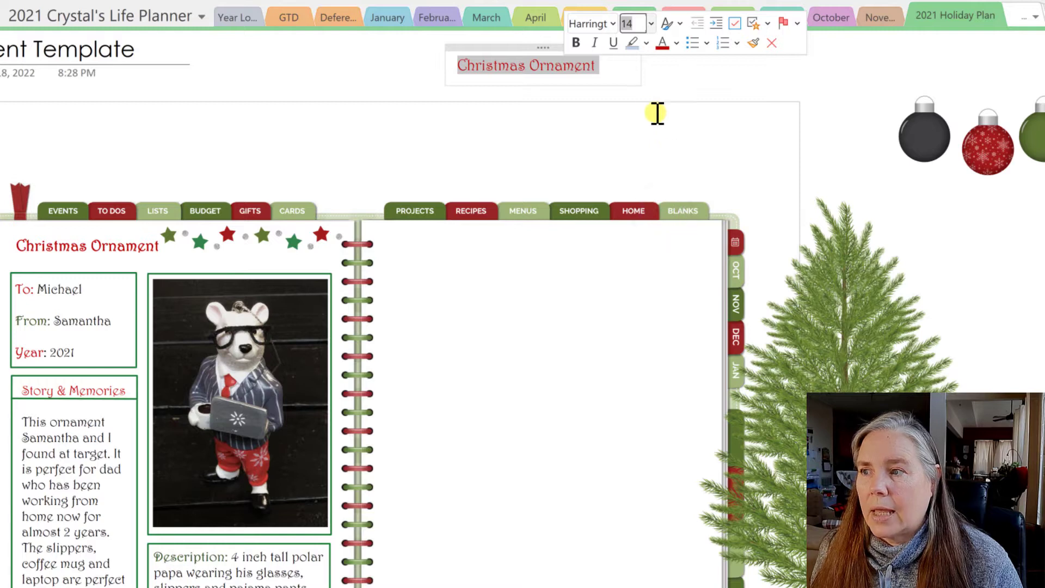
pyautogui.click(576, 43)
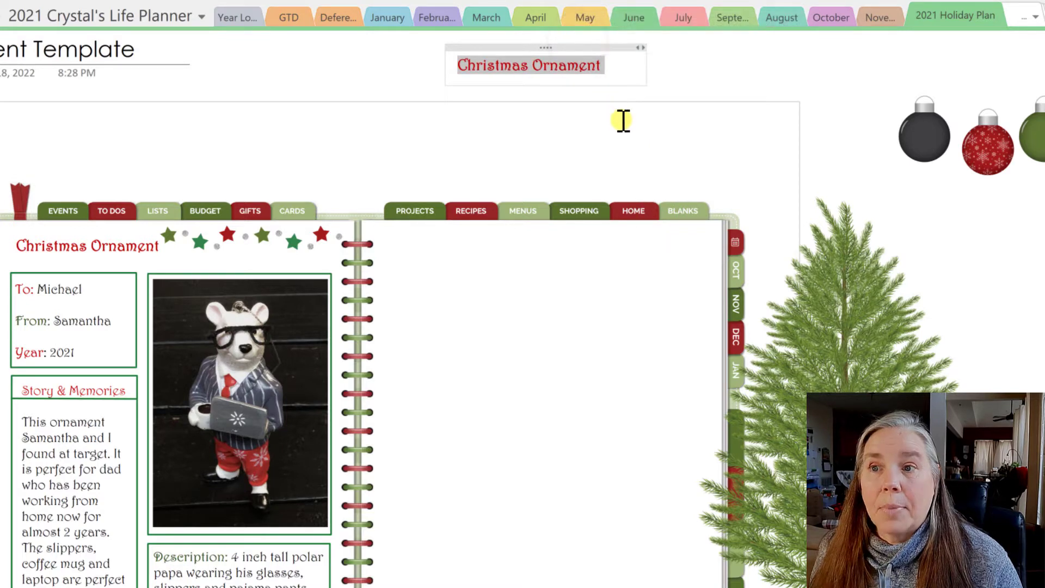
# Move the "Christmas Ornament" heading onto the upper-left corner of the blank planner page.
pyautogui.moveTo(561, 47); pyautogui.dragTo(490, 224)
pyautogui.press('alt')
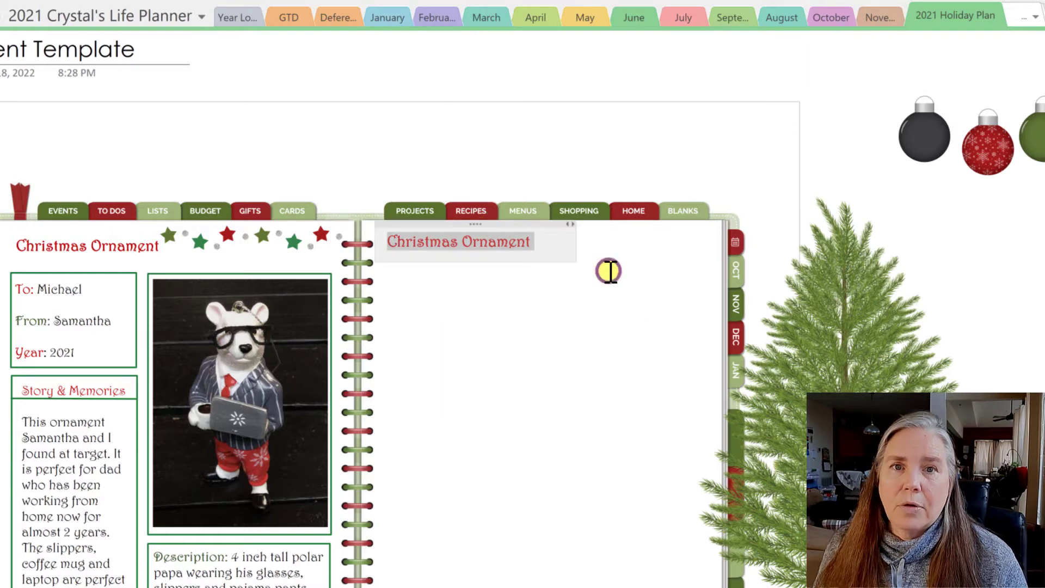
pyautogui.click(606, 271)
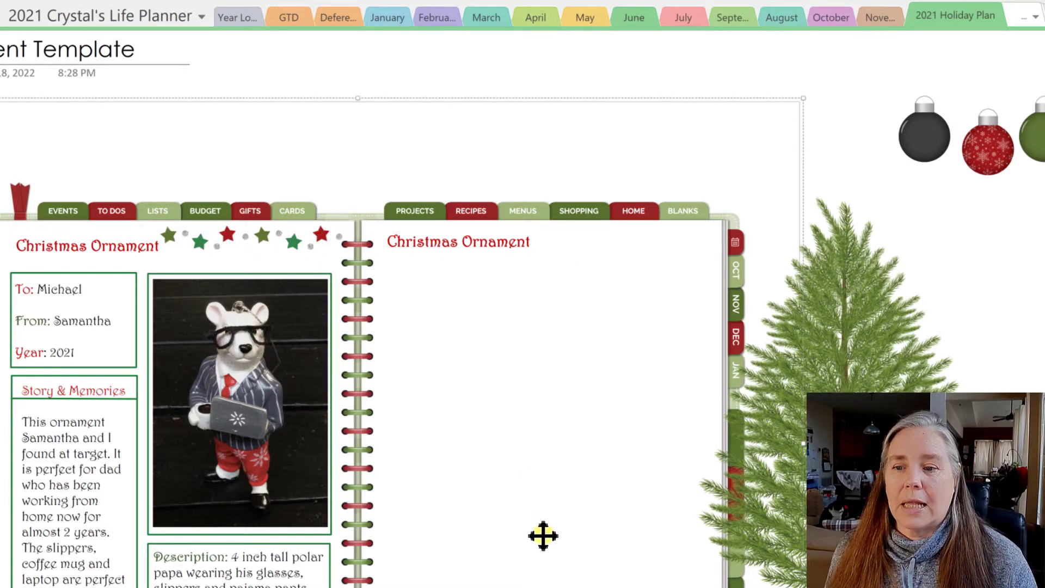
# Check the large ornament images above the potted tree one by one, finishing with the plain black one.
pyautogui.hscroll(5, 522, 314)
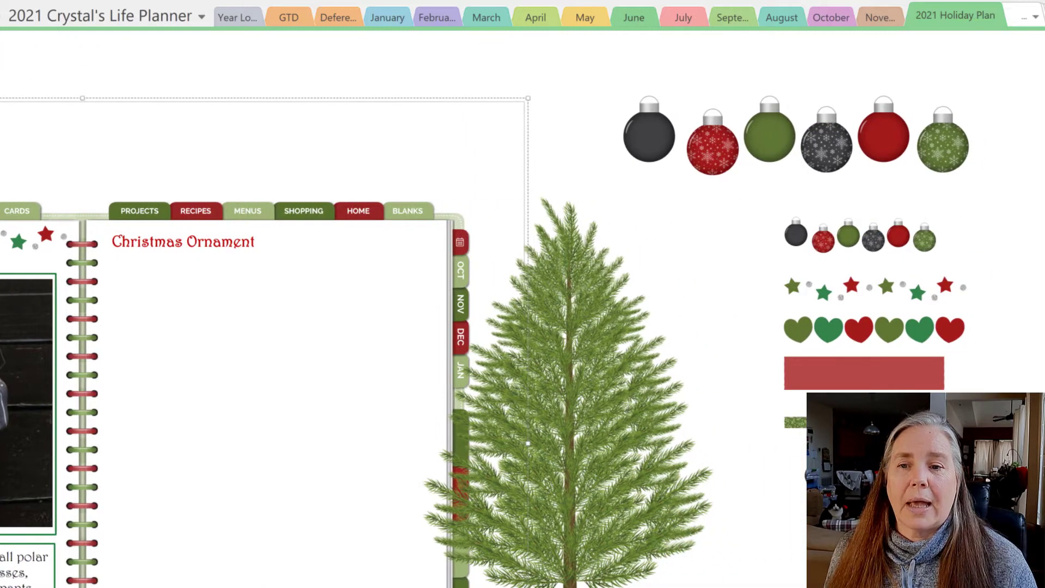
pyautogui.hscroll(5, 523, 314)
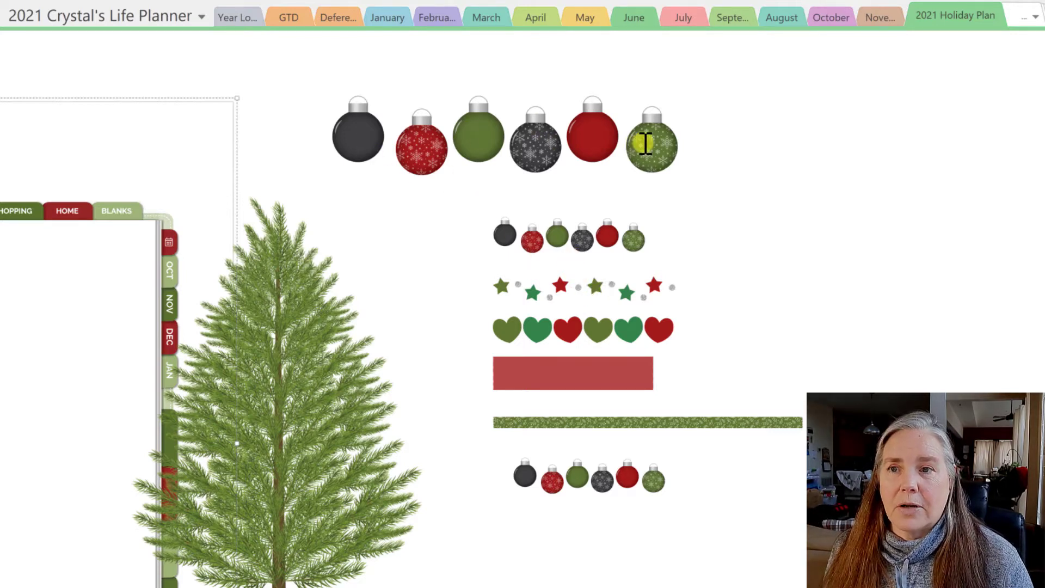
pyautogui.click(525, 144)
pyautogui.click(478, 144)
pyautogui.click(425, 152)
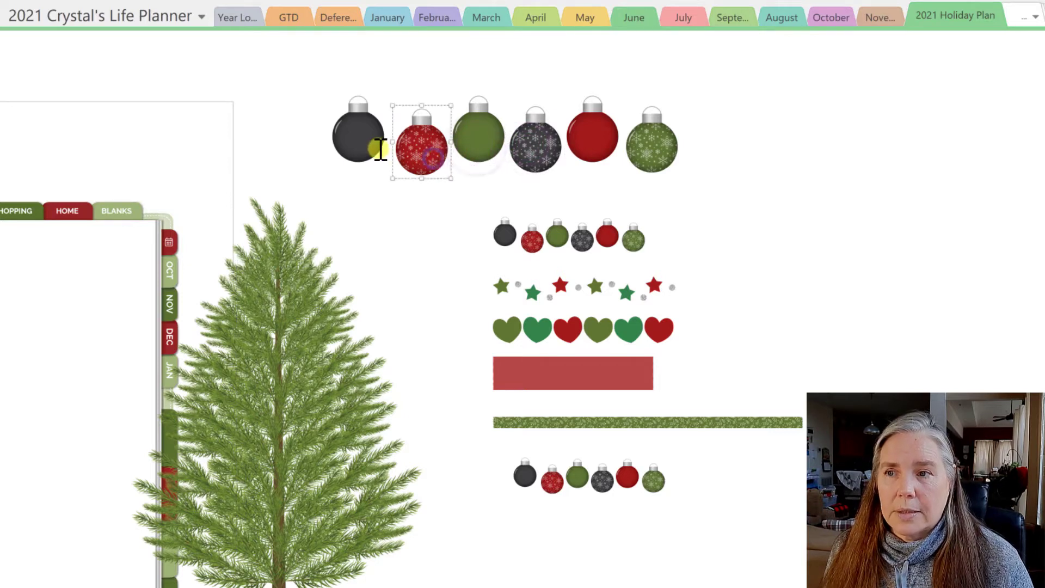
pyautogui.click(372, 140)
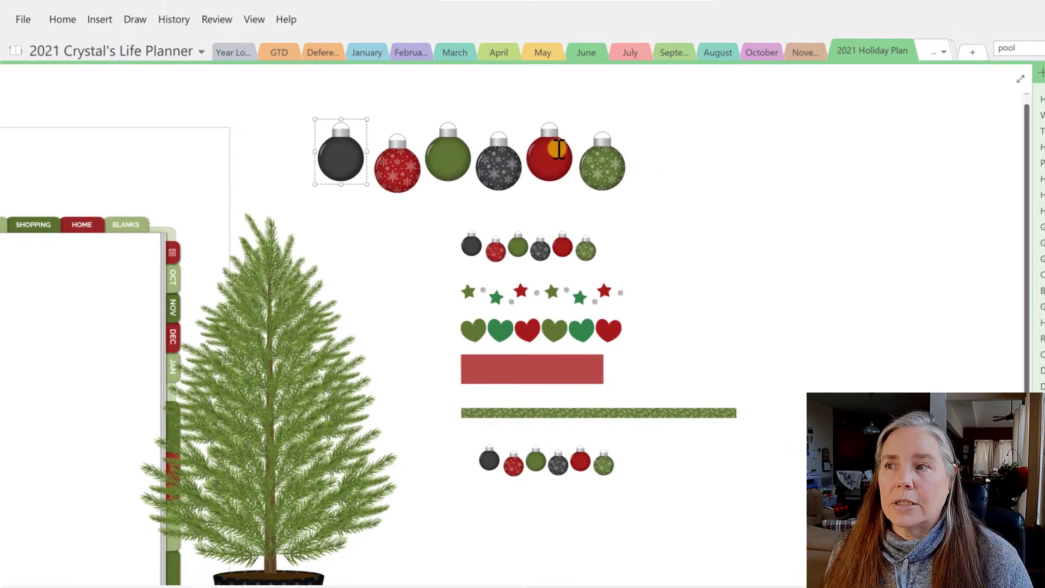
# Lasso all six large ornament images above the potted tree and copy them together.
pyautogui.click(130, 19)
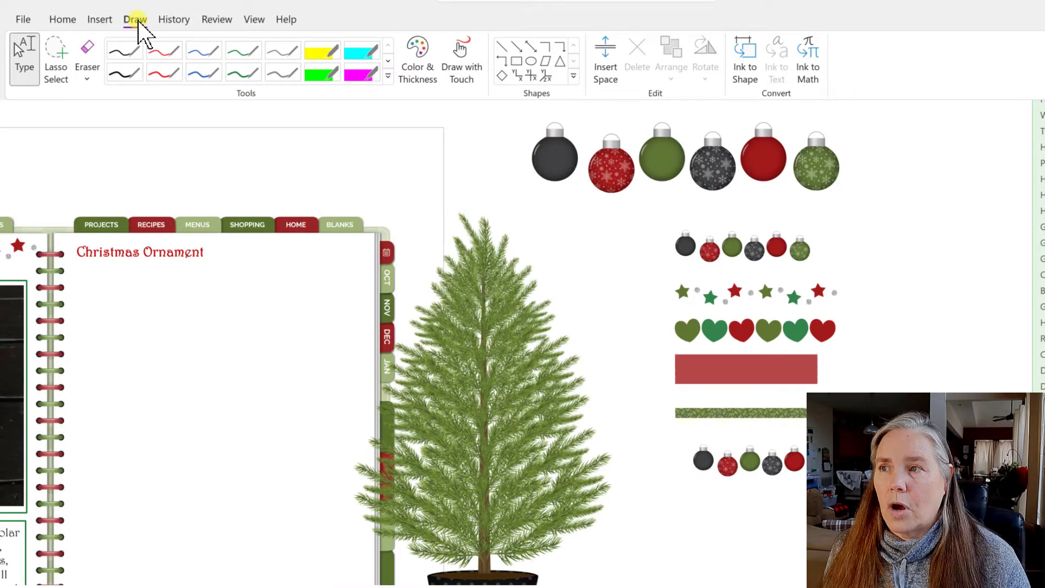
pyautogui.click(54, 60)
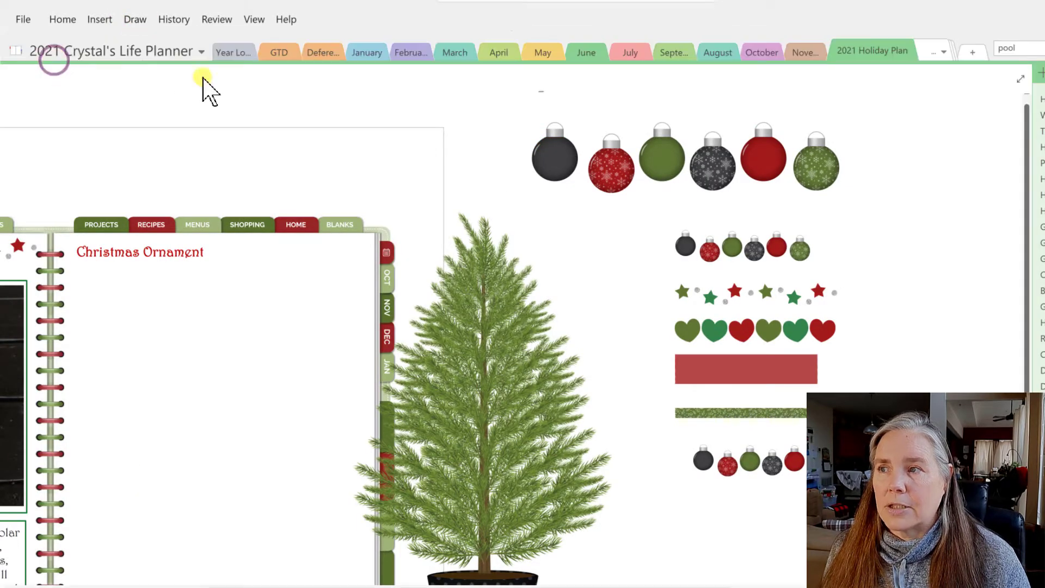
pyautogui.moveTo(561, 101)
pyautogui.mouseDown()
pyautogui.moveTo(507, 152)
pyautogui.moveTo(547, 203)
pyautogui.moveTo(866, 203)
pyautogui.moveTo(889, 145)
pyautogui.moveTo(850, 106)
pyautogui.moveTo(560, 103)
pyautogui.mouseUp()
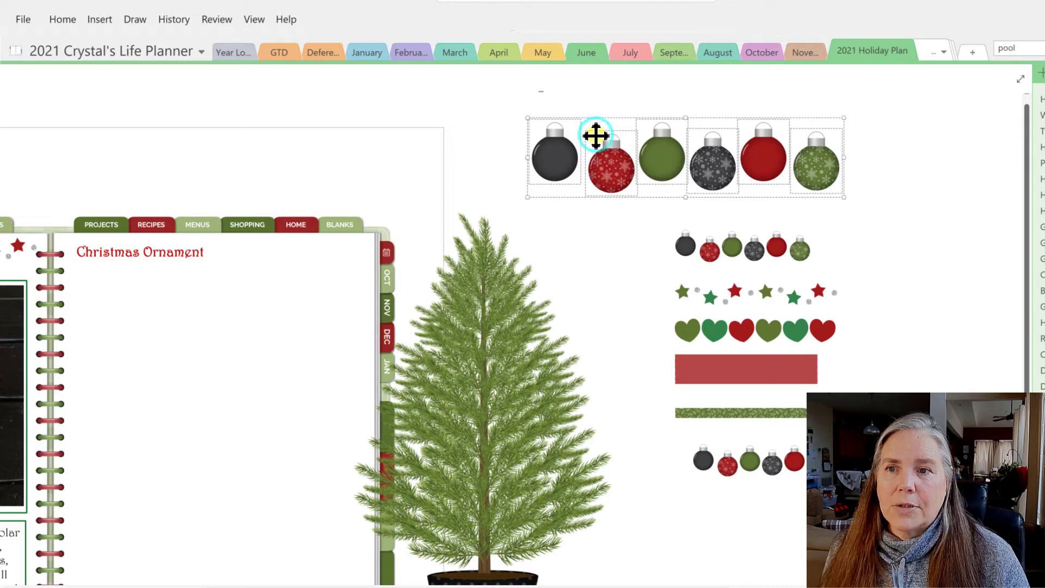
pyautogui.rightClick(596, 136)
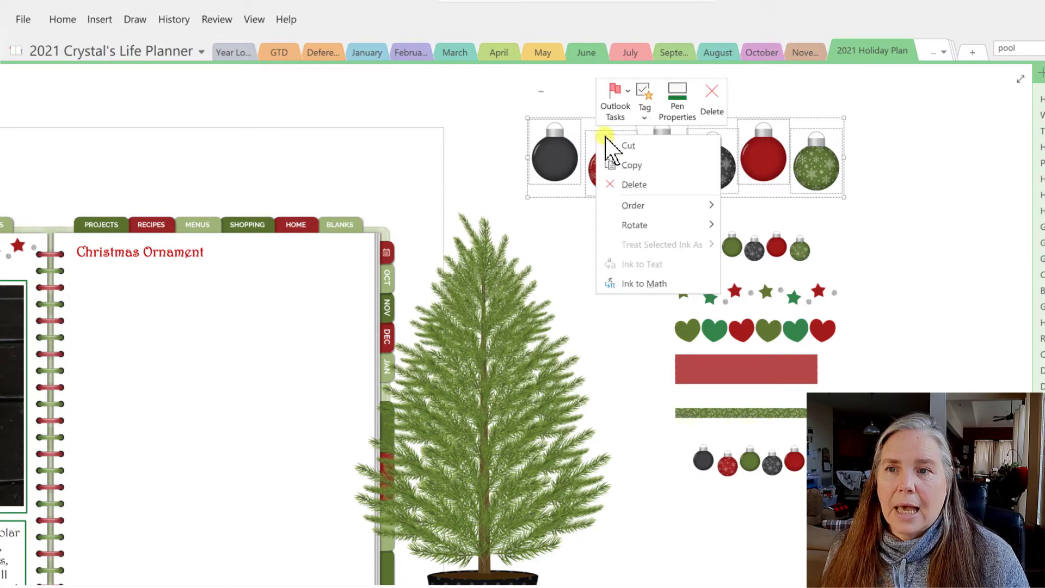
pyautogui.click(631, 164)
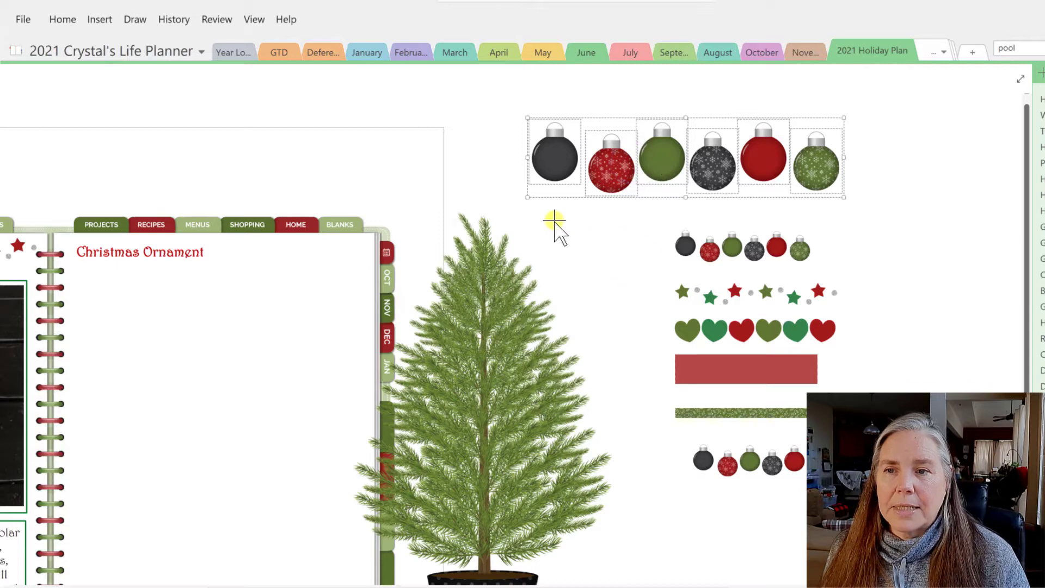
pyautogui.click(534, 212)
# Paste the copied ornaments as a single picture in the blank space above the small ornament row.
pyautogui.scroll(-3, 533, 212)
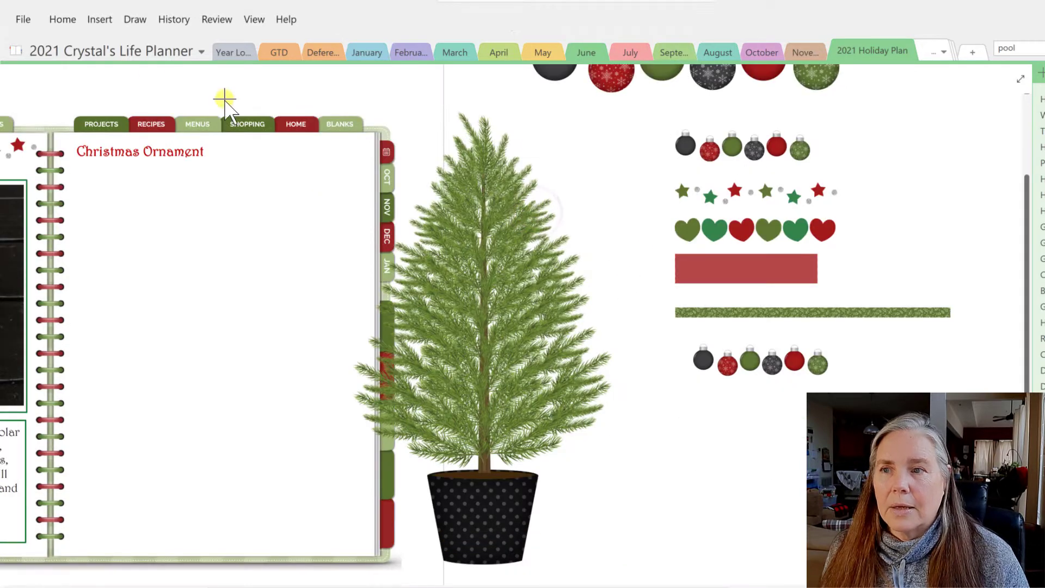
pyautogui.click(136, 21)
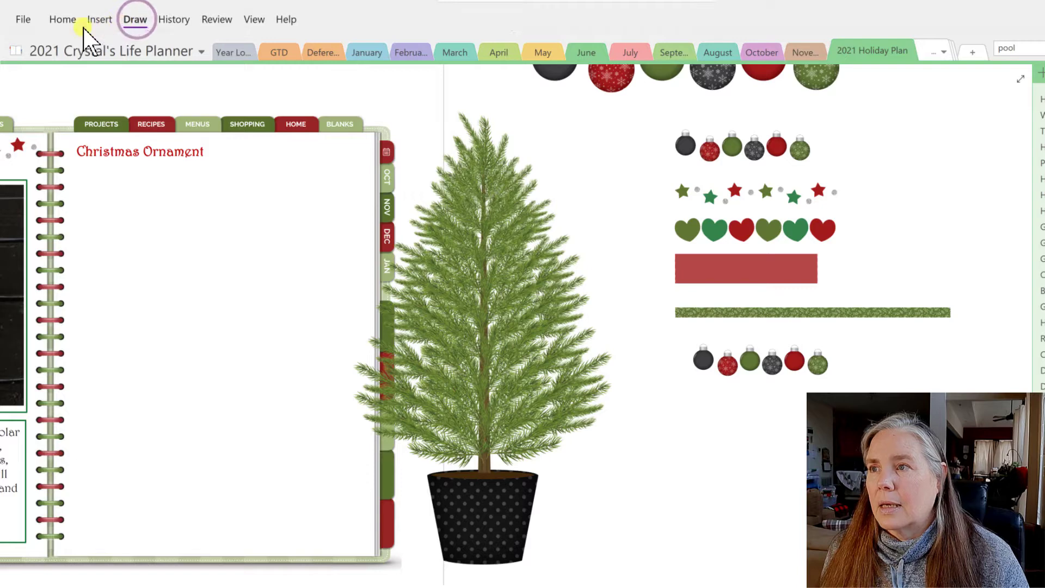
pyautogui.click(24, 52)
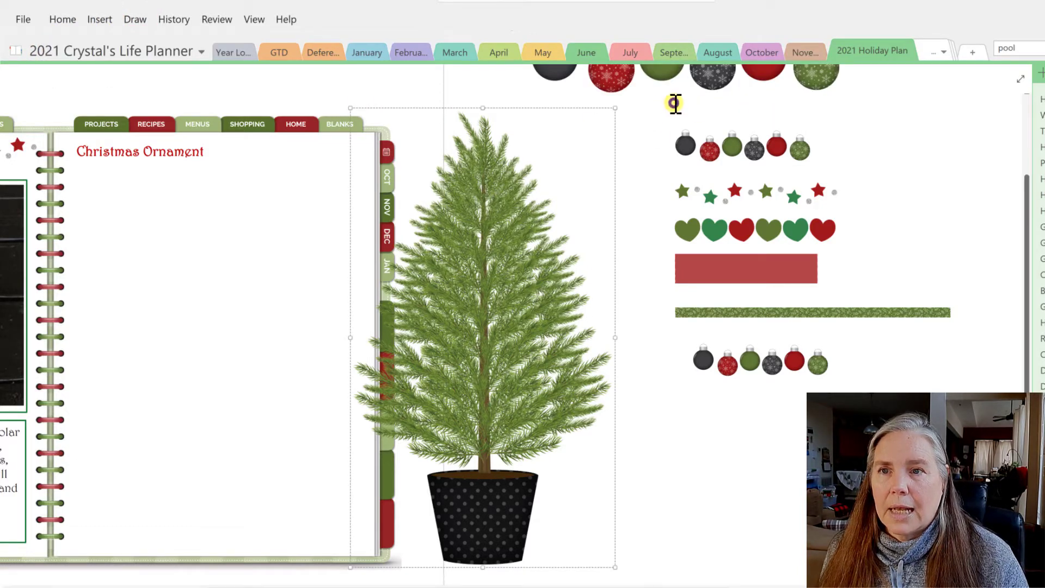
pyautogui.click(675, 104)
pyautogui.rightClick(675, 104)
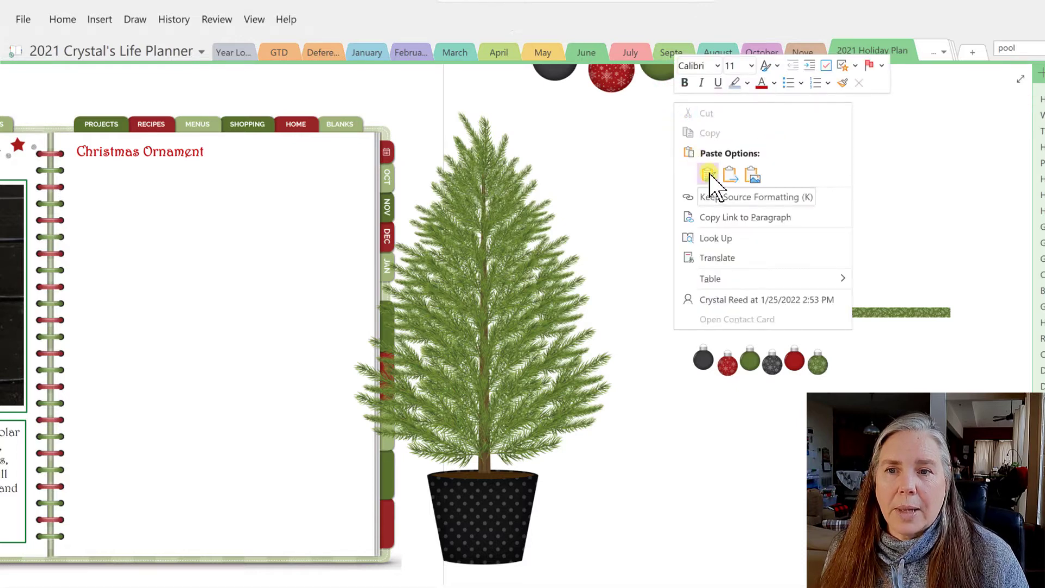
pyautogui.click(758, 178)
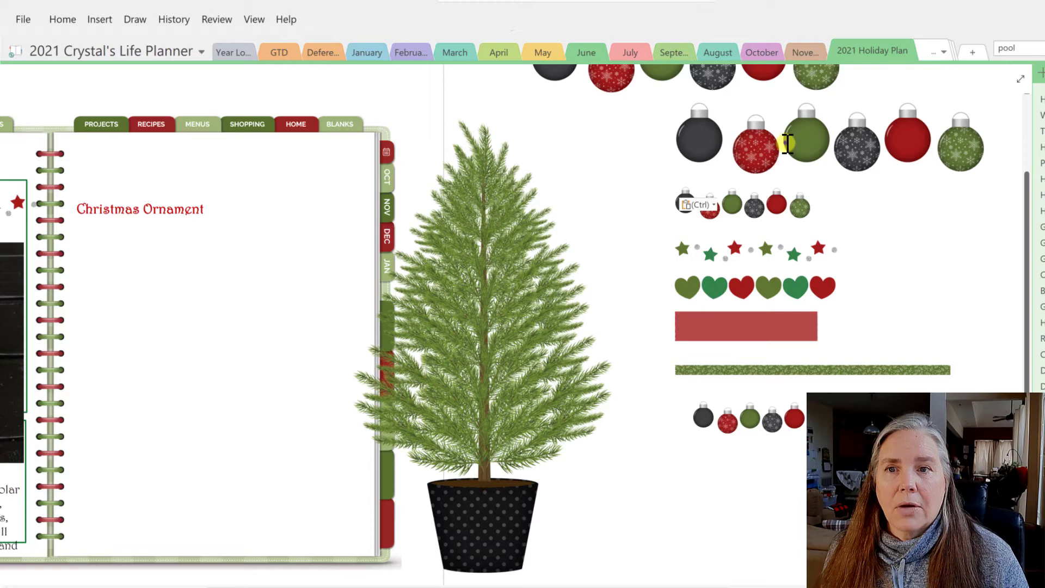
# Check how the pasted ornament row selects compared with the separate ornament images in the original row.
pyautogui.click(787, 143)
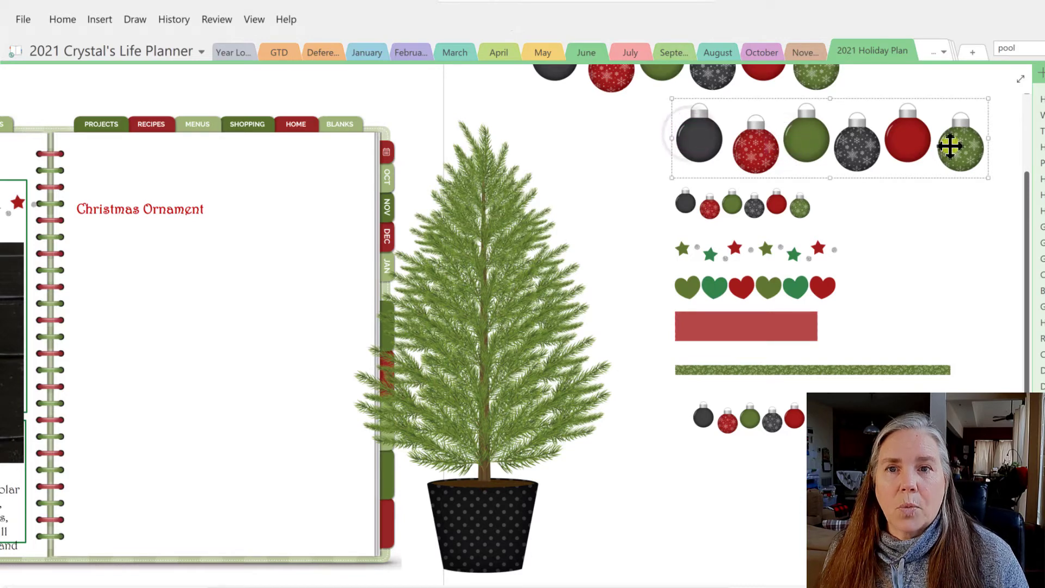
pyautogui.scroll(2, 672, 138)
pyautogui.click(653, 128)
pyautogui.click(699, 125)
pyautogui.click(758, 118)
pyautogui.click(808, 116)
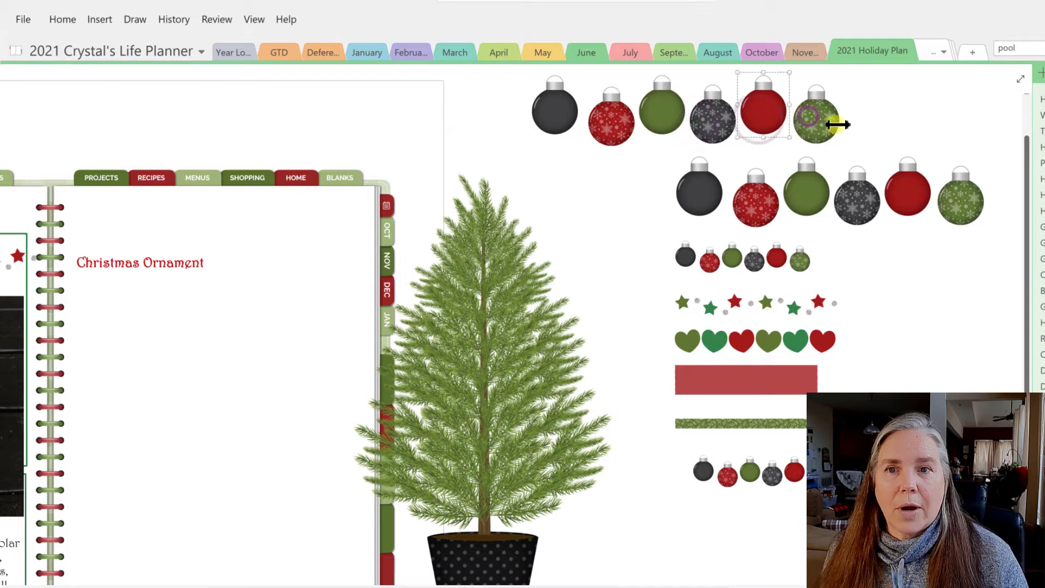
# Shrink the pasted ornament picture to roughly the small row's size and move it down closer to that row.
pyautogui.click(971, 226)
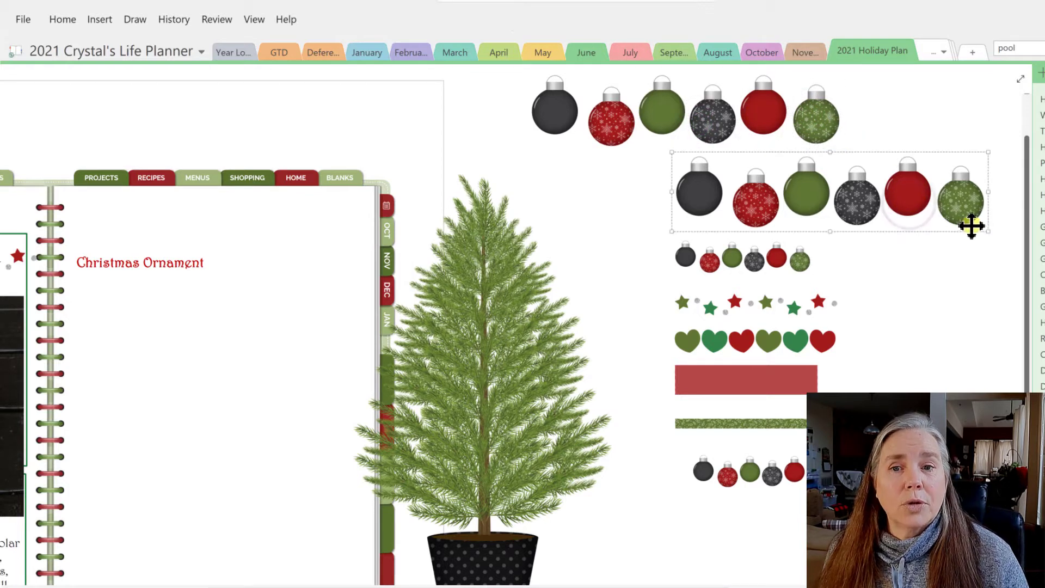
pyautogui.moveTo(987, 228); pyautogui.dragTo(819, 191)
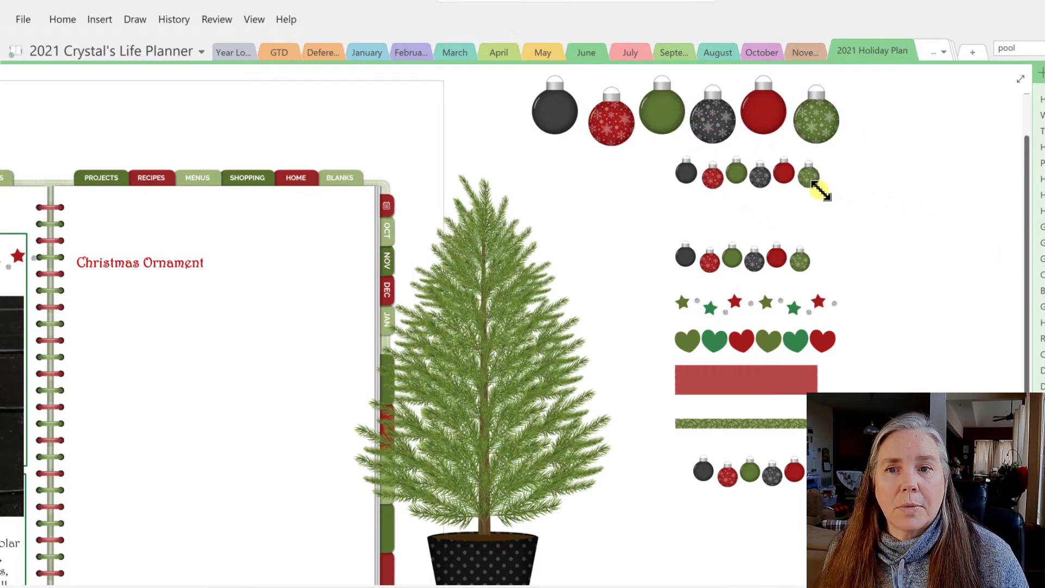
pyautogui.moveTo(753, 170); pyautogui.dragTo(747, 199)
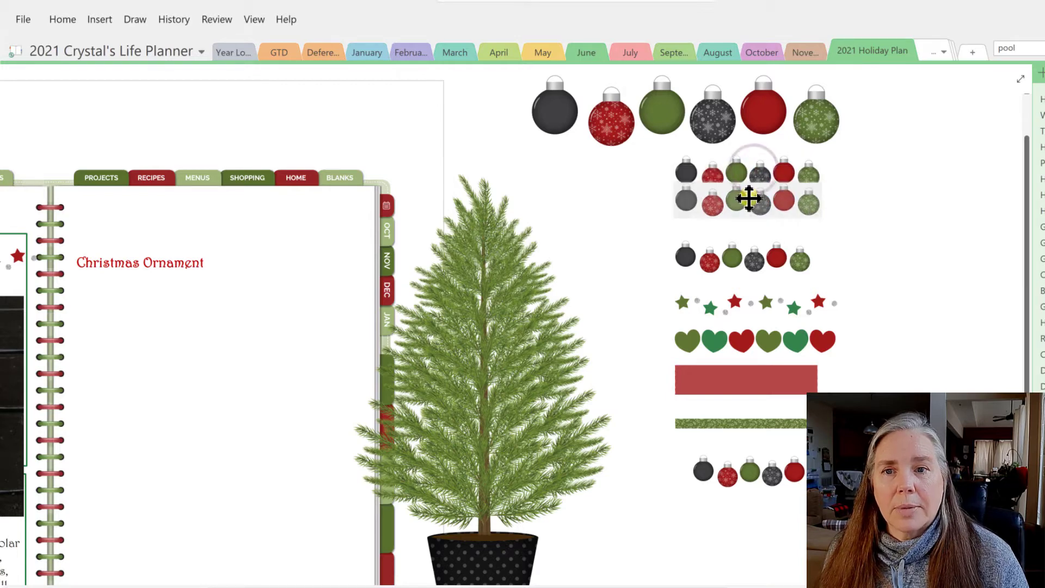
pyautogui.click(861, 208)
# Move the star border picture onto the blank planner page, directly beside the "Christmas Ornament" heading.
pyautogui.scroll(-1, 800, 241)
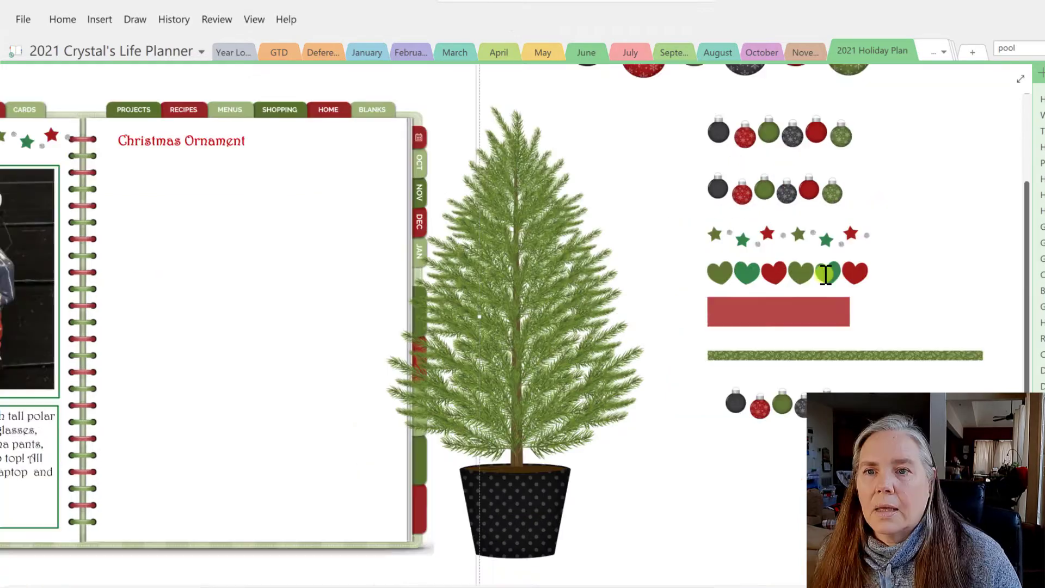
pyautogui.rightClick(797, 237)
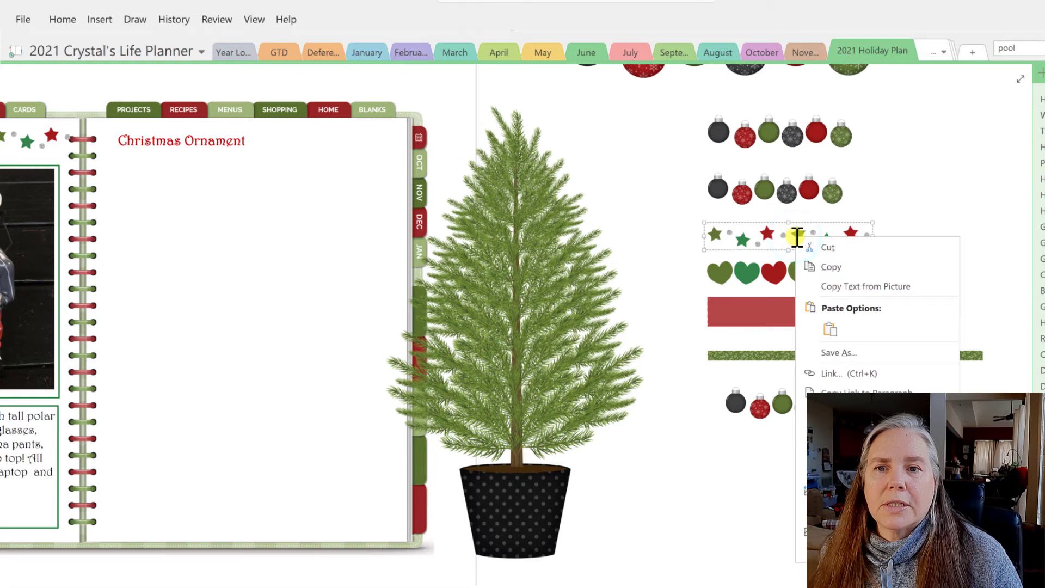
pyautogui.click(743, 235)
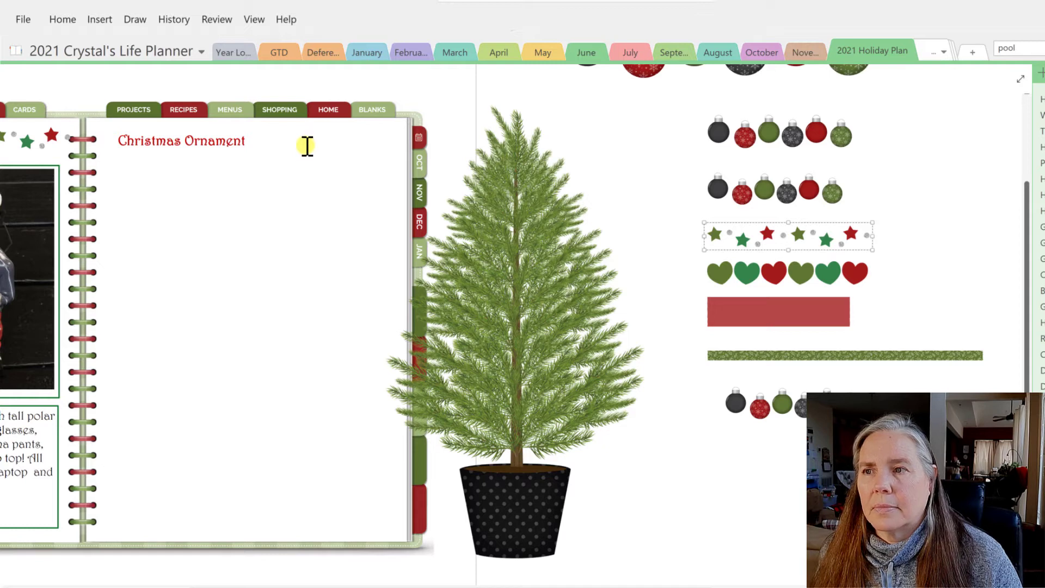
pyautogui.moveTo(767, 233); pyautogui.dragTo(304, 134)
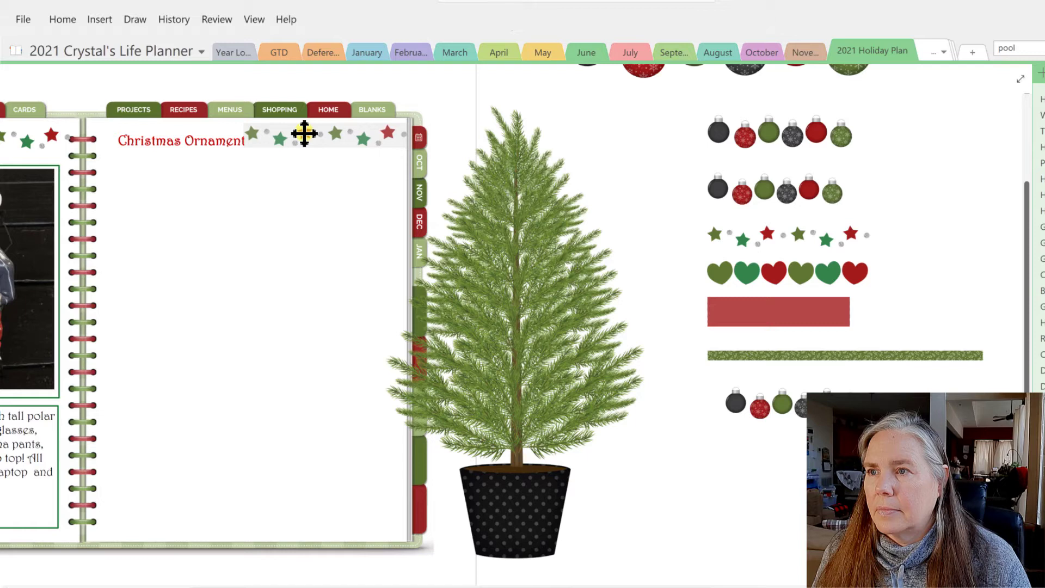
pyautogui.moveTo(304, 134); pyautogui.dragTo(304, 134)
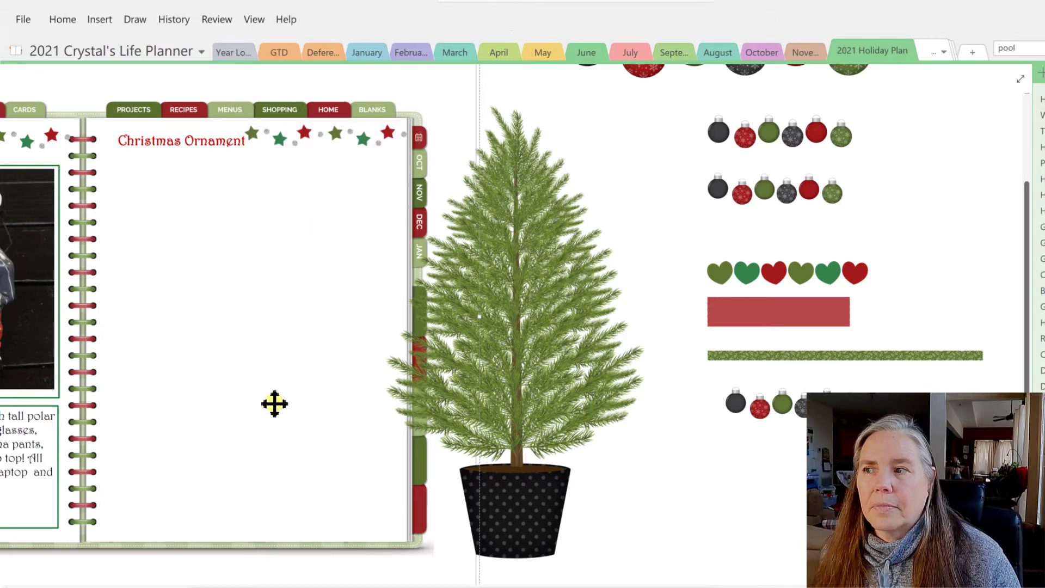
# Draw a green rectangular box below the "Christmas Ornament" heading in the upper-left area of the blank page.
pyautogui.moveTo(345, 584); pyautogui.dragTo(197, 572)
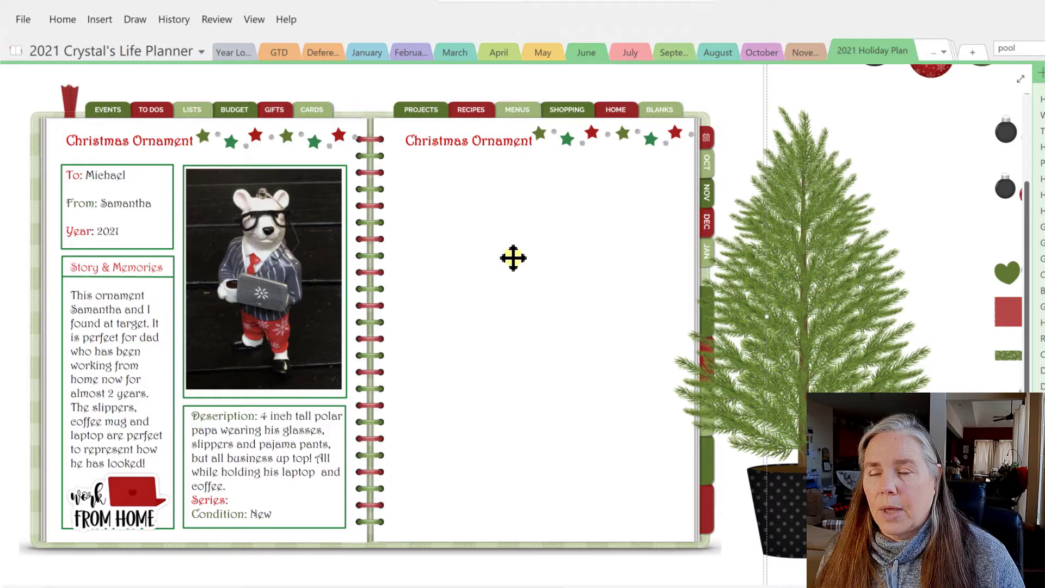
pyautogui.click(131, 19)
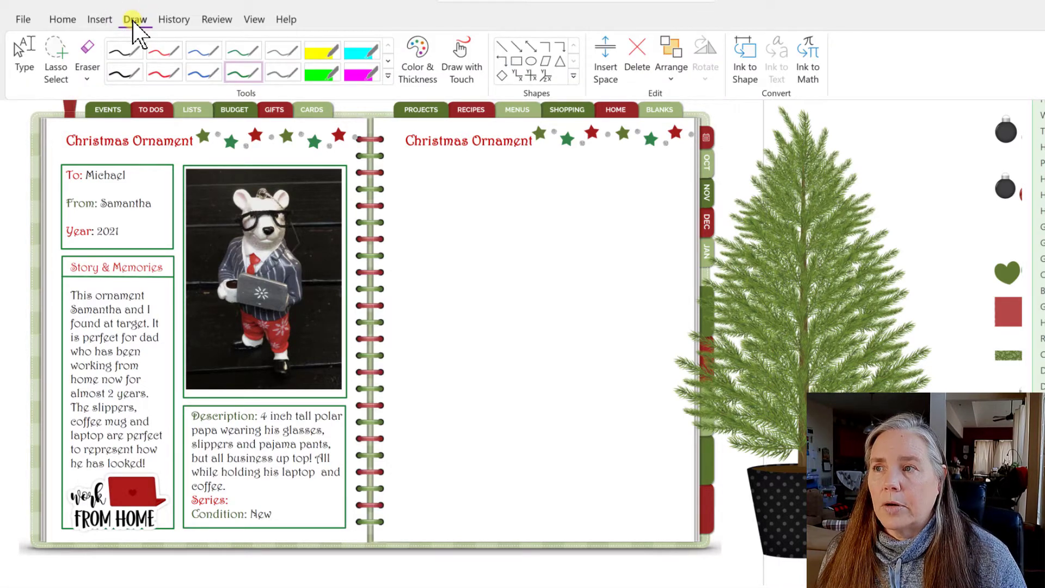
pyautogui.click(516, 61)
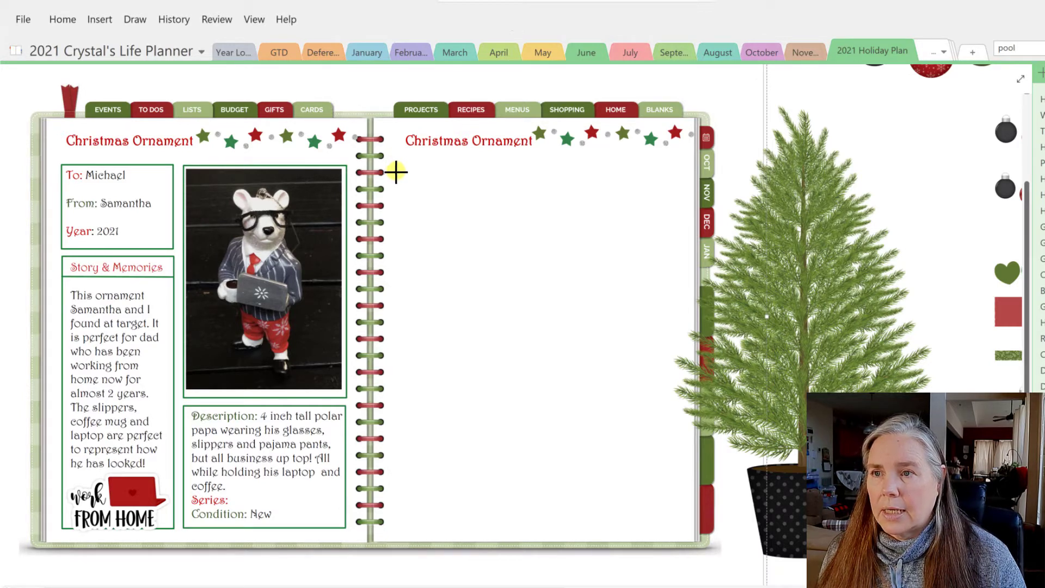
pyautogui.moveTo(393, 171); pyautogui.dragTo(489, 263)
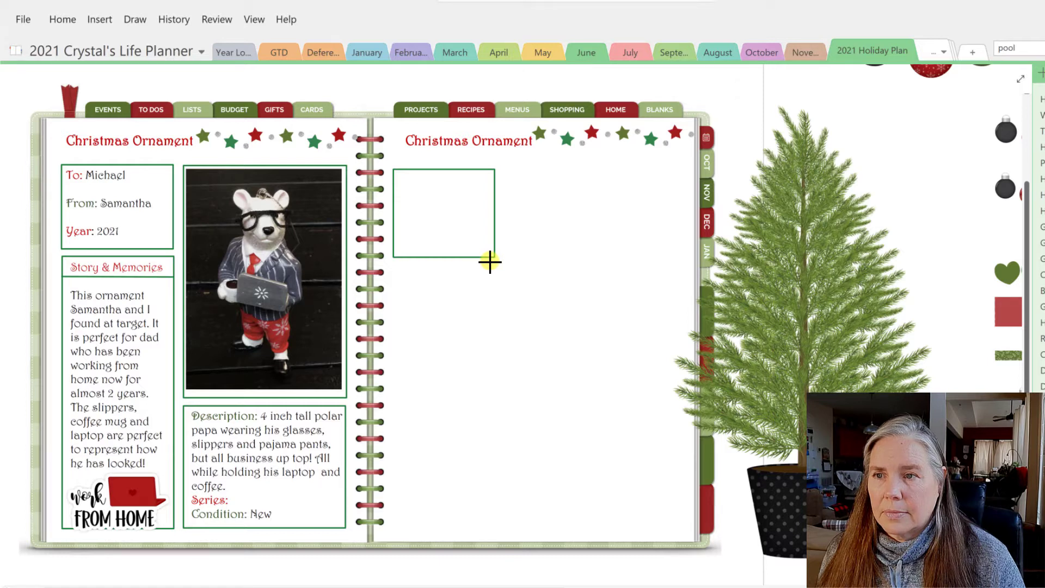
pyautogui.moveTo(490, 262); pyautogui.dragTo(491, 262)
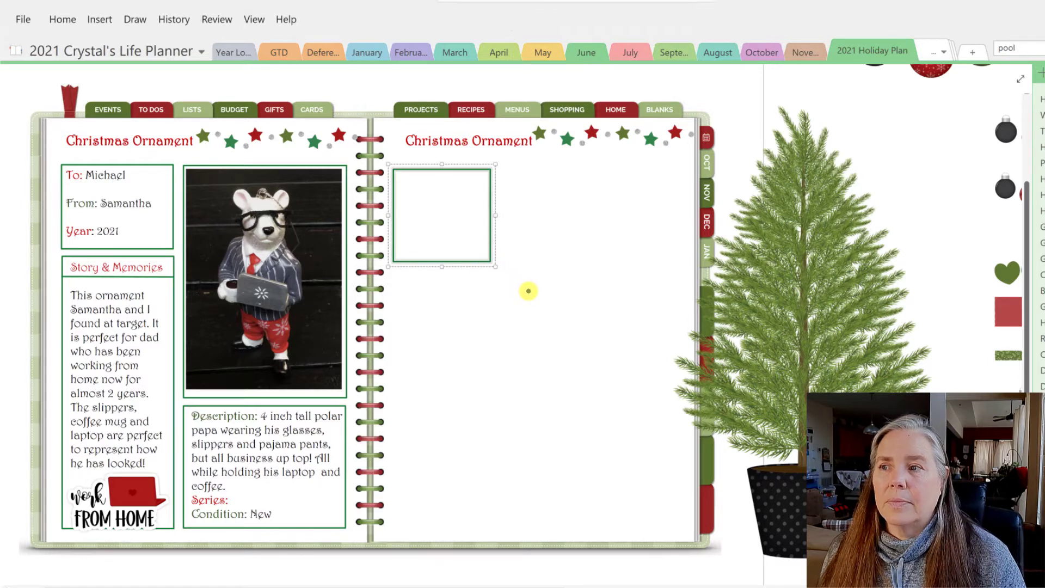
# Change the new box's outline color to dark red, keeping it as a pen line.
pyautogui.rightClick(484, 264)
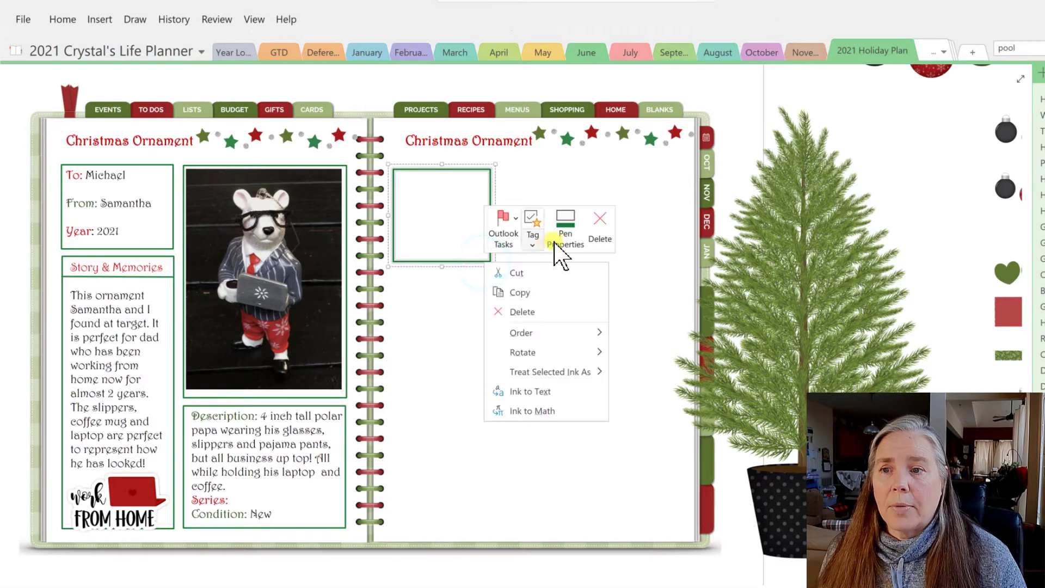
pyautogui.click(571, 239)
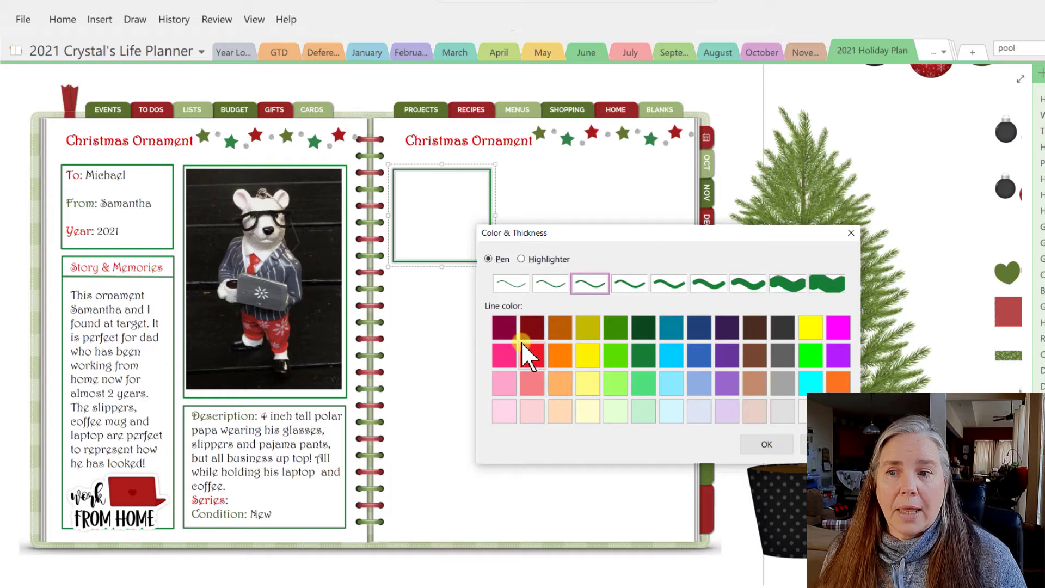
pyautogui.click(525, 325)
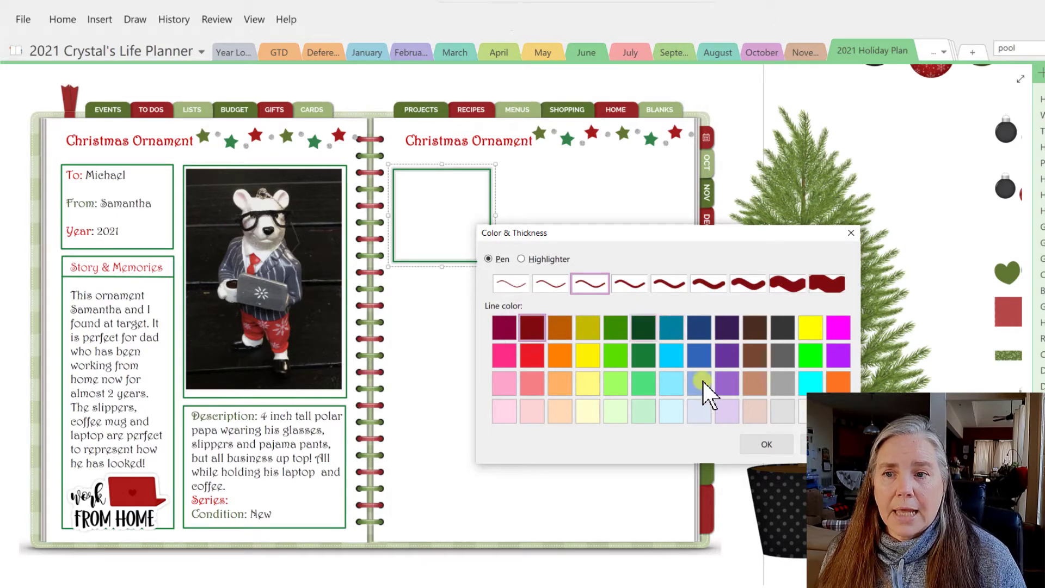
pyautogui.click(766, 442)
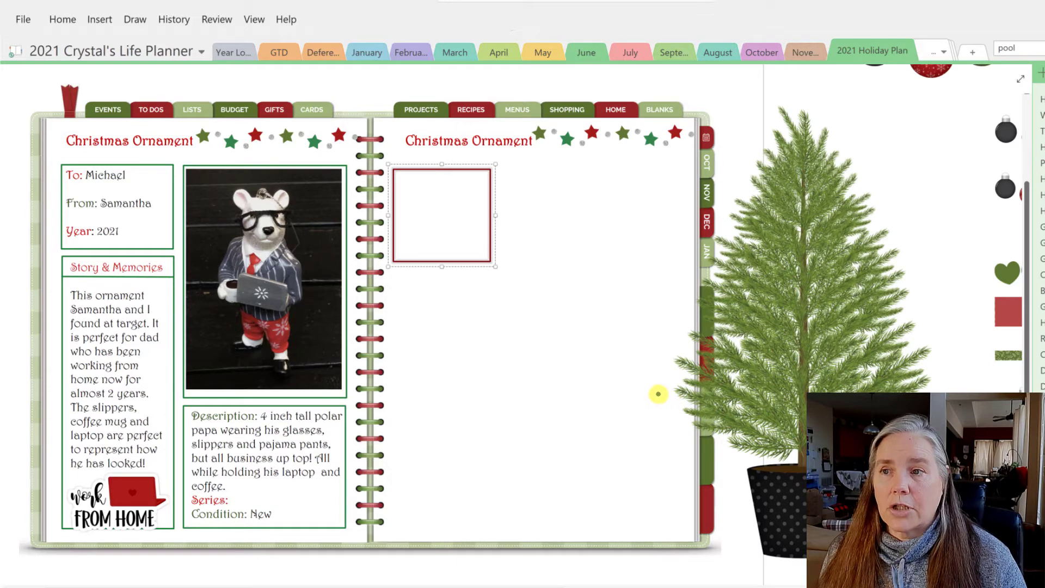
# Recolor the outline of the box below the heading dark green and deselect it.
pyautogui.rightClick(483, 263)
pyautogui.click(567, 232)
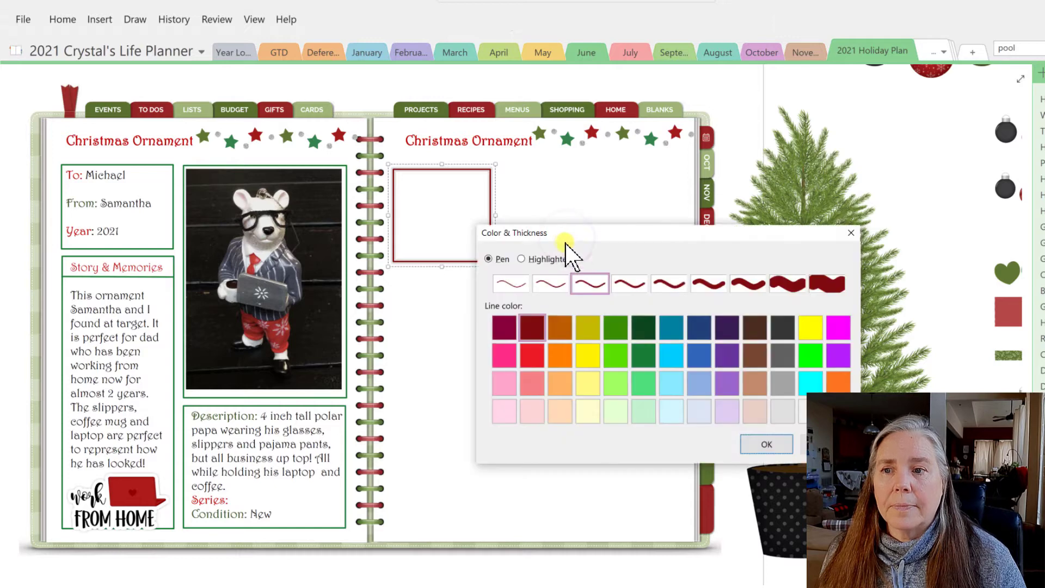
pyautogui.click(639, 327)
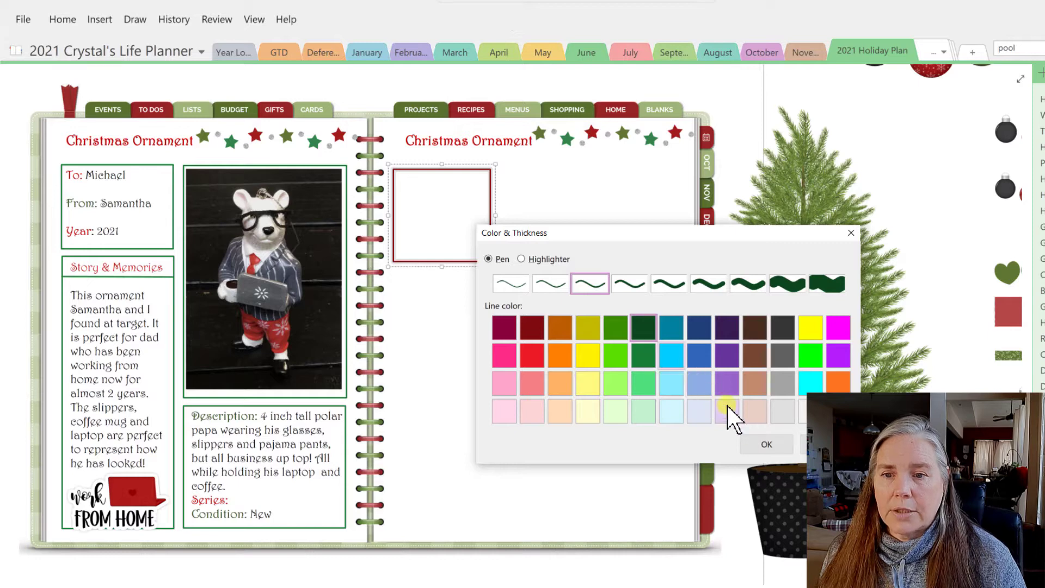
pyautogui.click(761, 443)
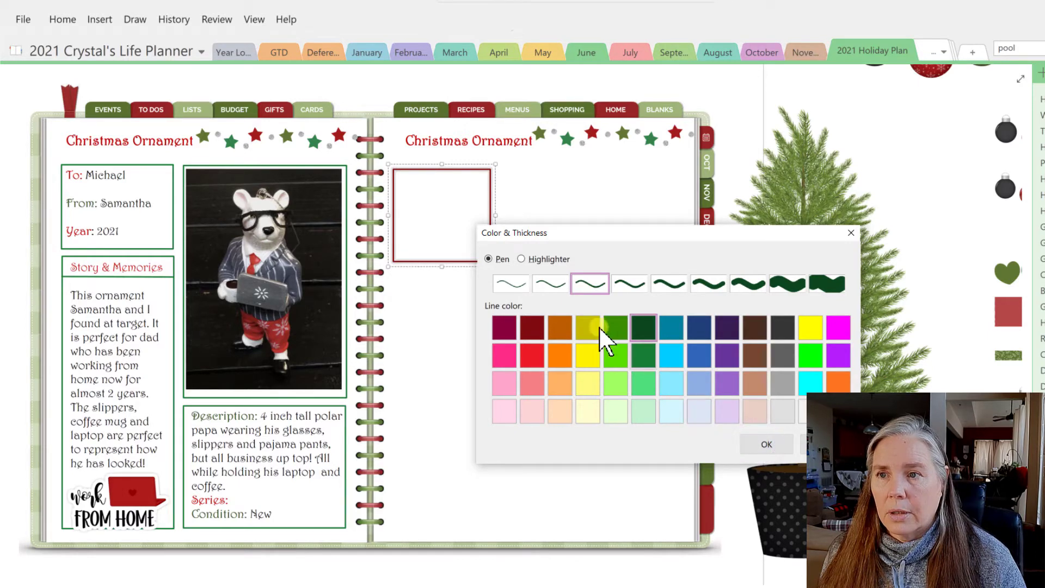
pyautogui.click(758, 439)
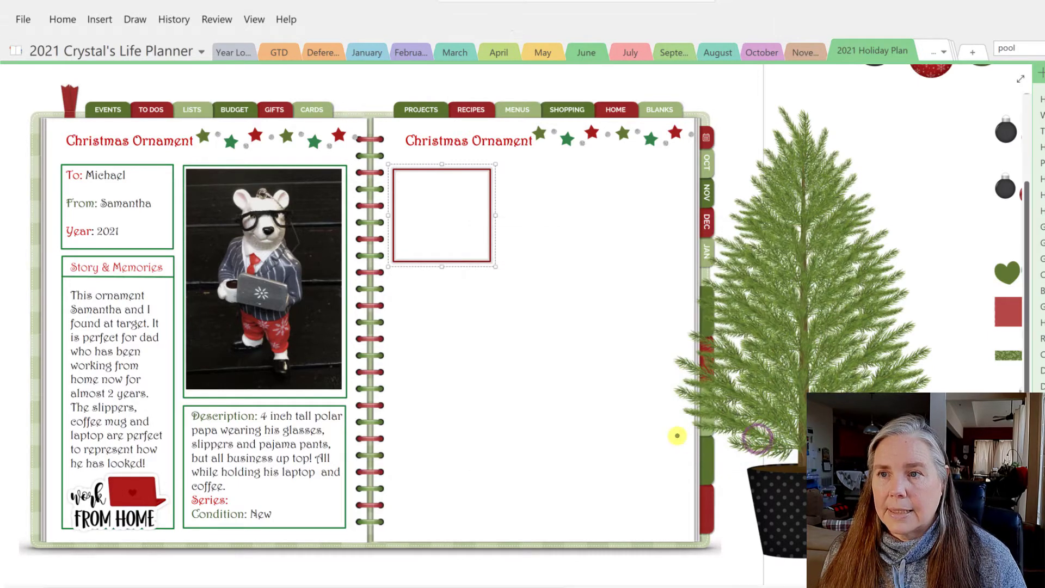
pyautogui.click(677, 435)
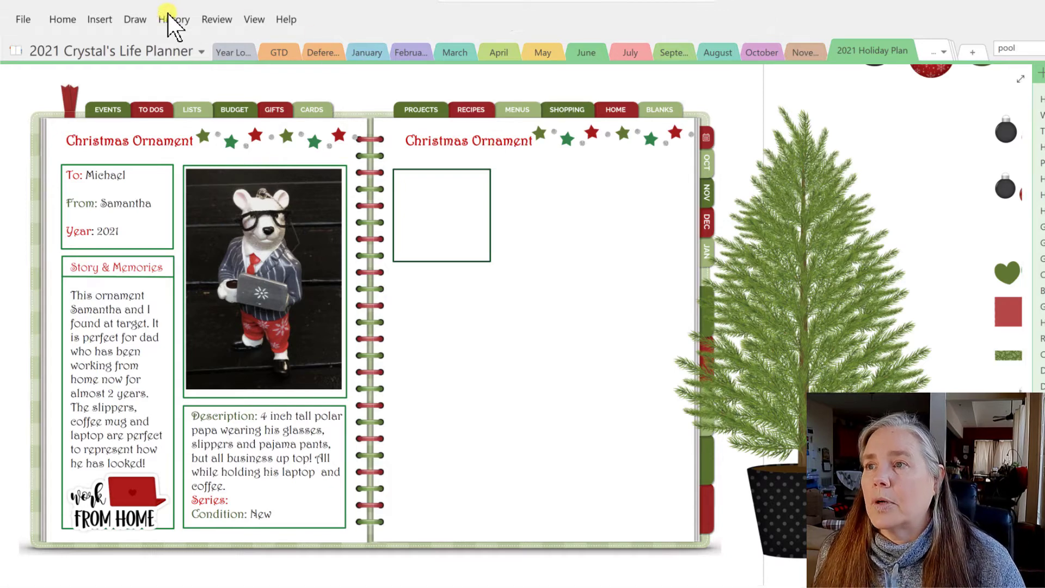
# Draw a large green rectangular photo box beside the small box on the blank page and deselect it.
pyautogui.click(133, 19)
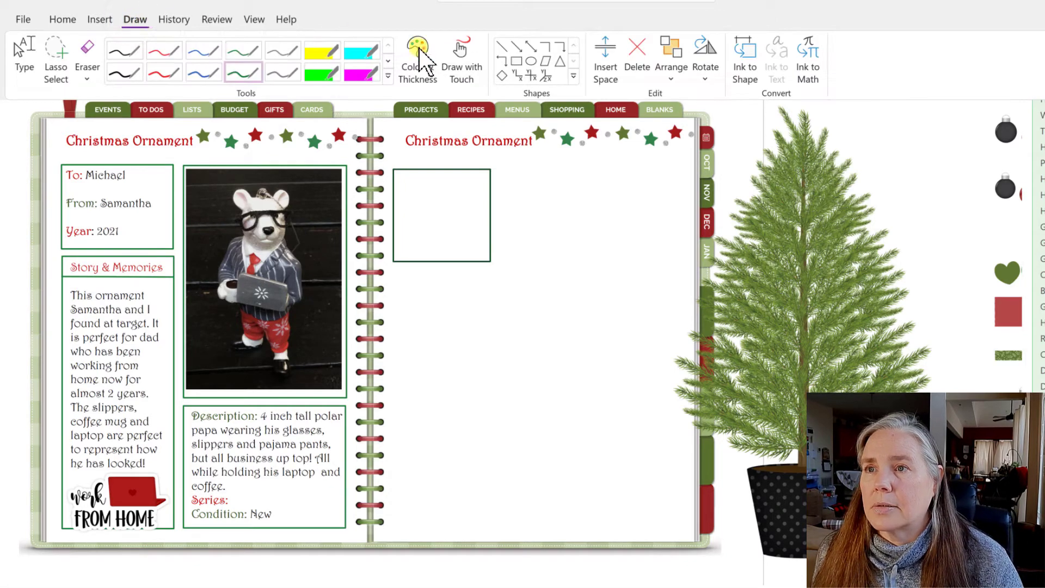
pyautogui.click(516, 61)
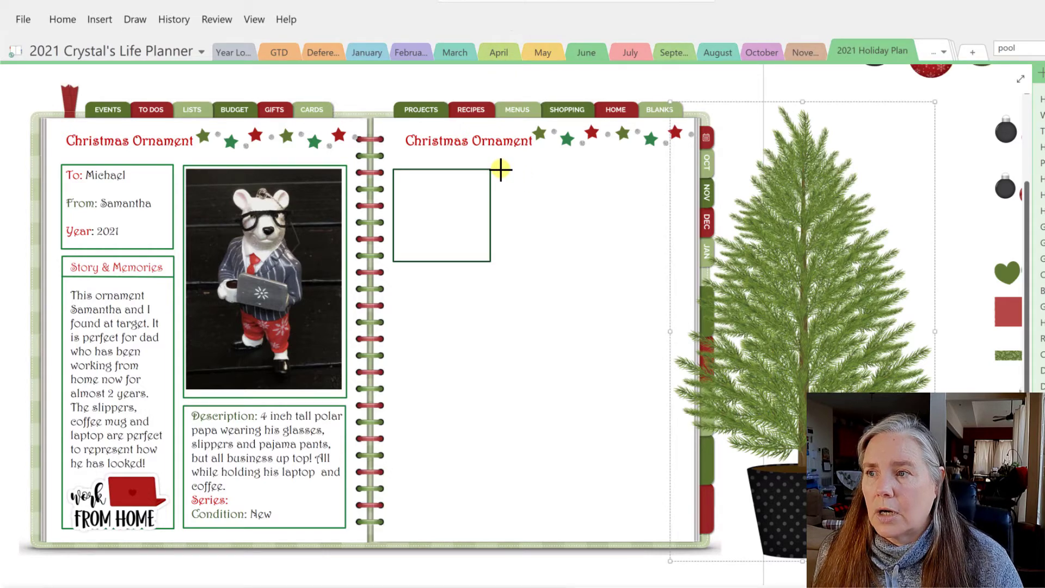
pyautogui.moveTo(500, 169)
pyautogui.mouseDown()
pyautogui.moveTo(516, 380)
pyautogui.moveTo(466, 406)
pyautogui.moveTo(362, 401)
pyautogui.moveTo(684, 416)
pyautogui.moveTo(684, 403)
pyautogui.mouseUp()
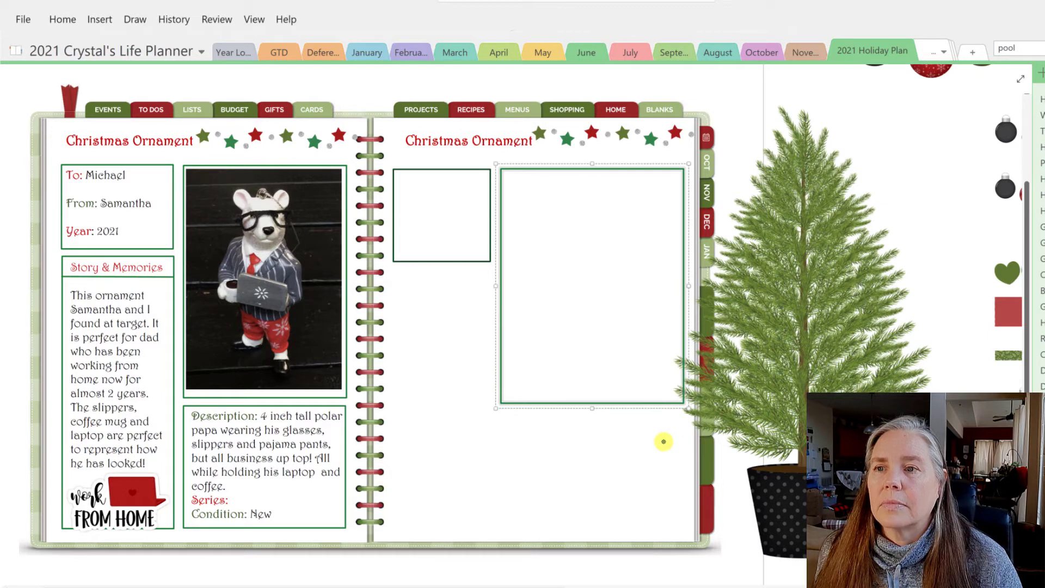
pyautogui.click(661, 438)
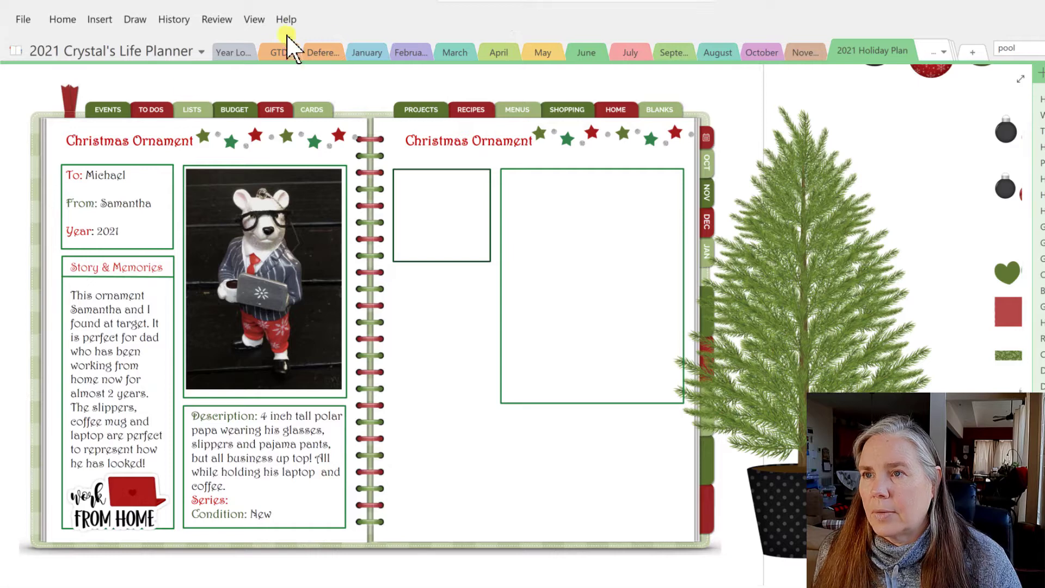
# Draw a tall, narrow green rectangle directly below the small box, matching its width and reaching near the page's lower edge.
pyautogui.click(133, 19)
pyautogui.click(516, 61)
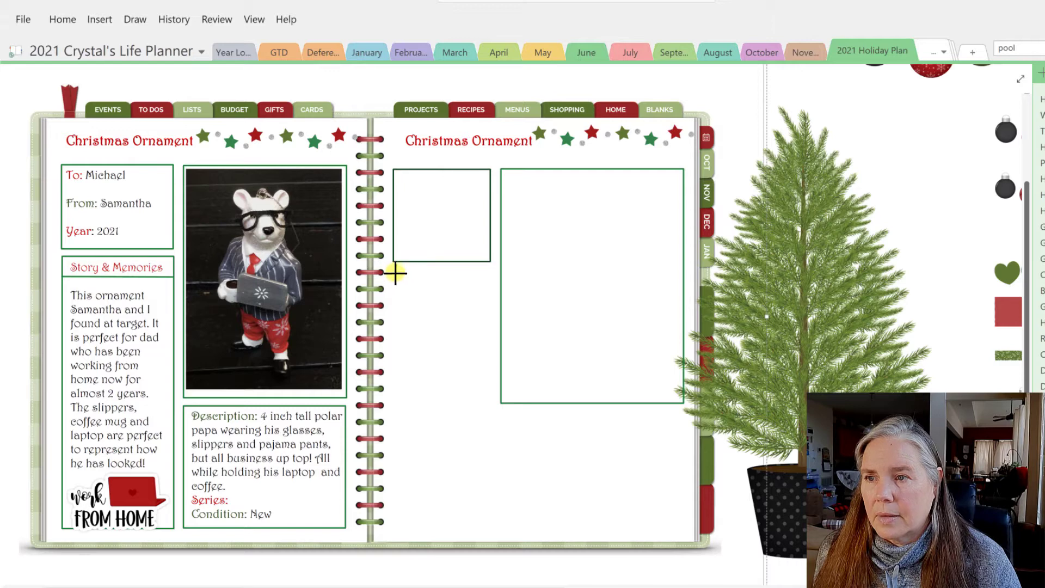
pyautogui.moveTo(393, 267)
pyautogui.mouseDown()
pyautogui.moveTo(495, 293)
pyautogui.moveTo(474, 436)
pyautogui.moveTo(490, 528)
pyautogui.mouseUp()
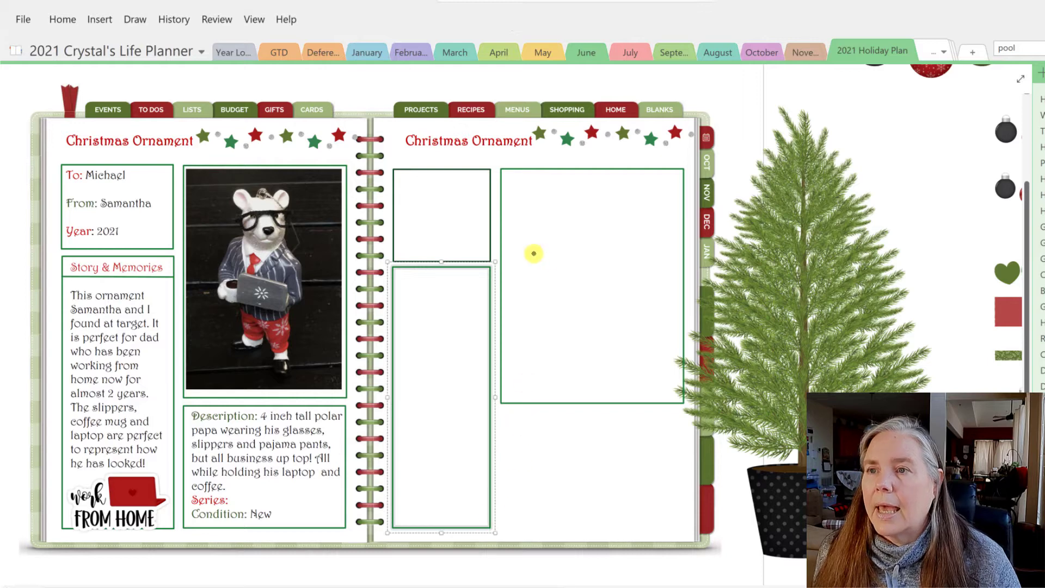
# Draw a green rectangle below the large box, then move and widen it to align with the large box's side edges.
pyautogui.click(135, 16)
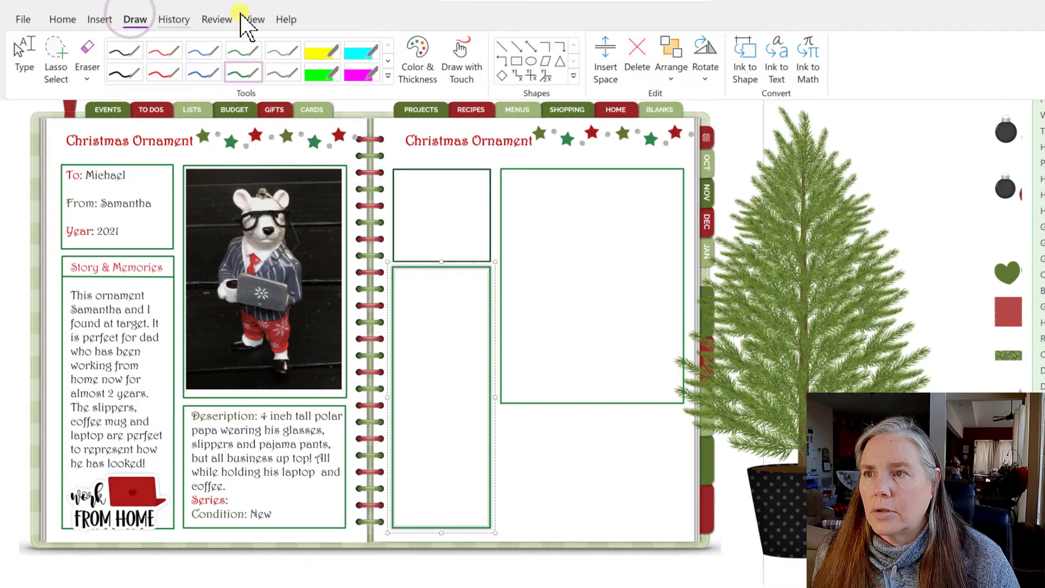
pyautogui.click(515, 60)
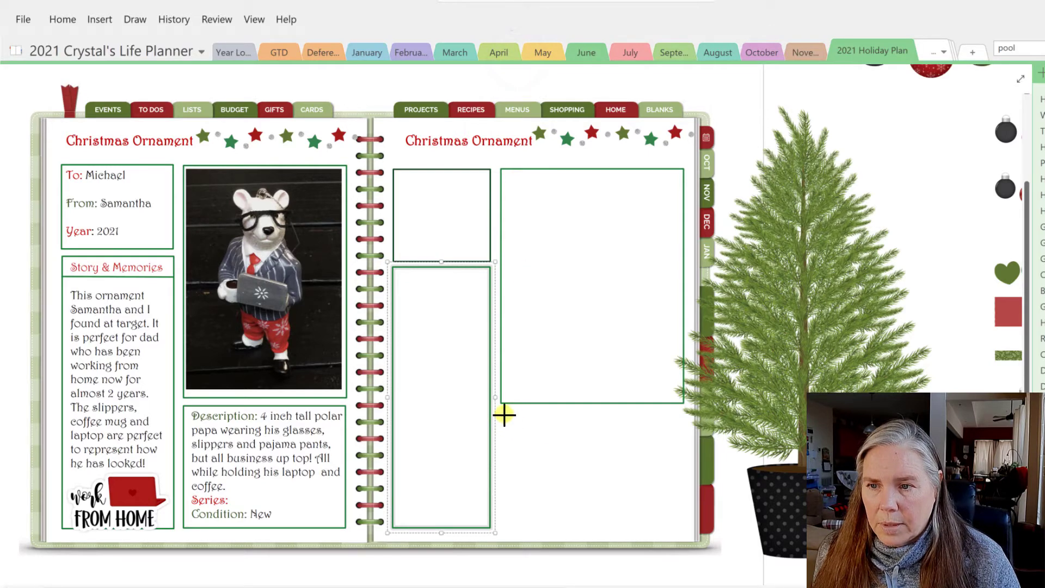
pyautogui.moveTo(502, 409); pyautogui.dragTo(657, 492)
pyautogui.moveTo(659, 497); pyautogui.dragTo(668, 516)
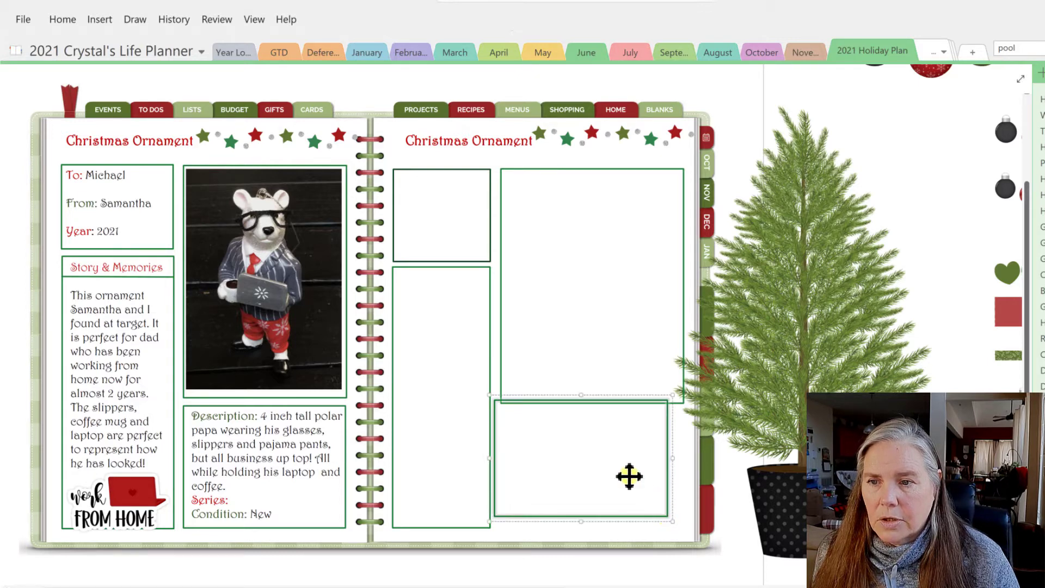
pyautogui.moveTo(573, 447); pyautogui.dragTo(580, 459)
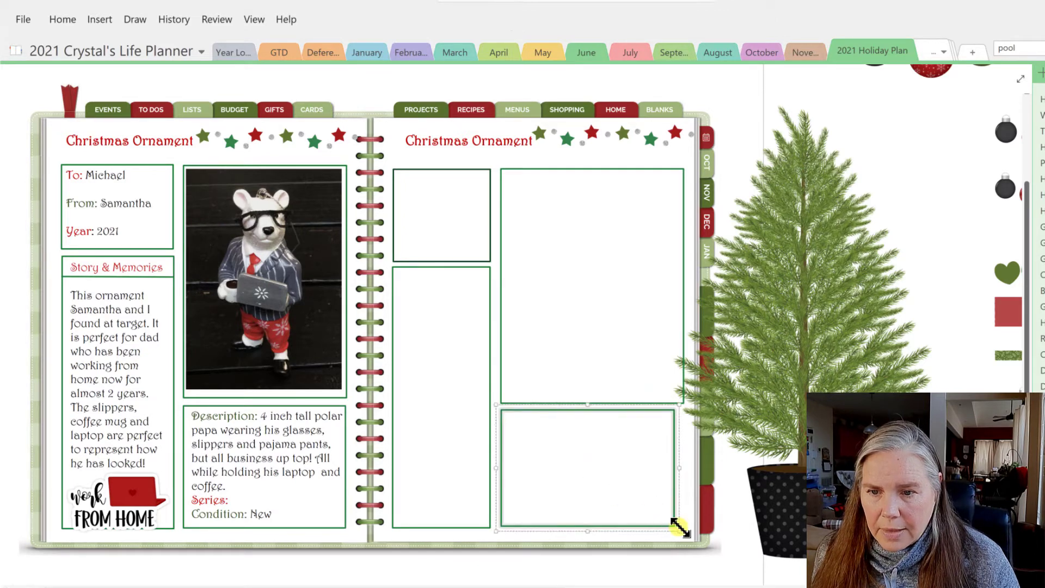
pyautogui.moveTo(680, 467); pyautogui.dragTo(689, 467)
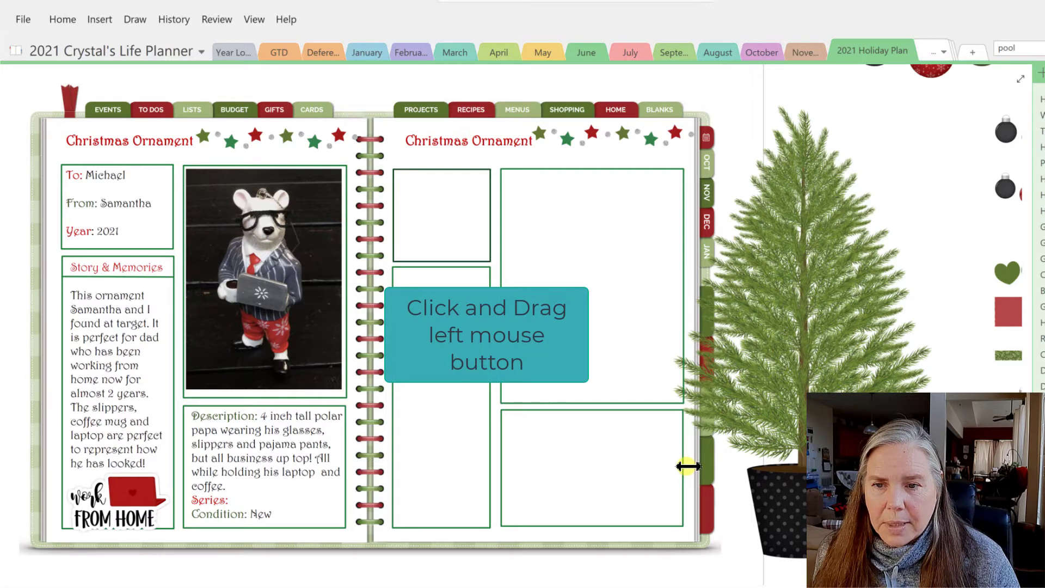
pyautogui.click(688, 467)
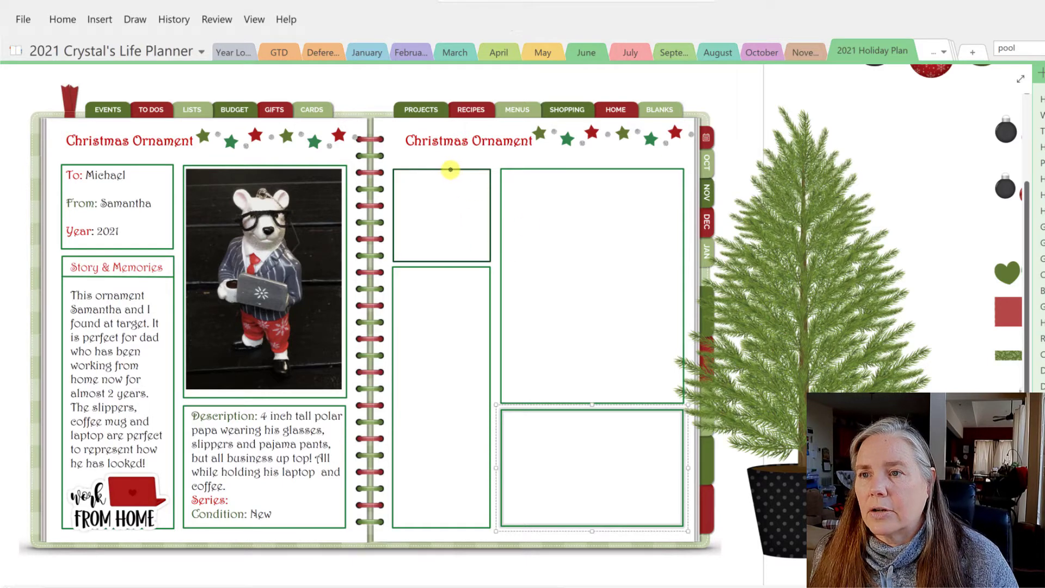
# Recolor the outline of the small box below the heading medium green to match the other boxes.
pyautogui.click(134, 17)
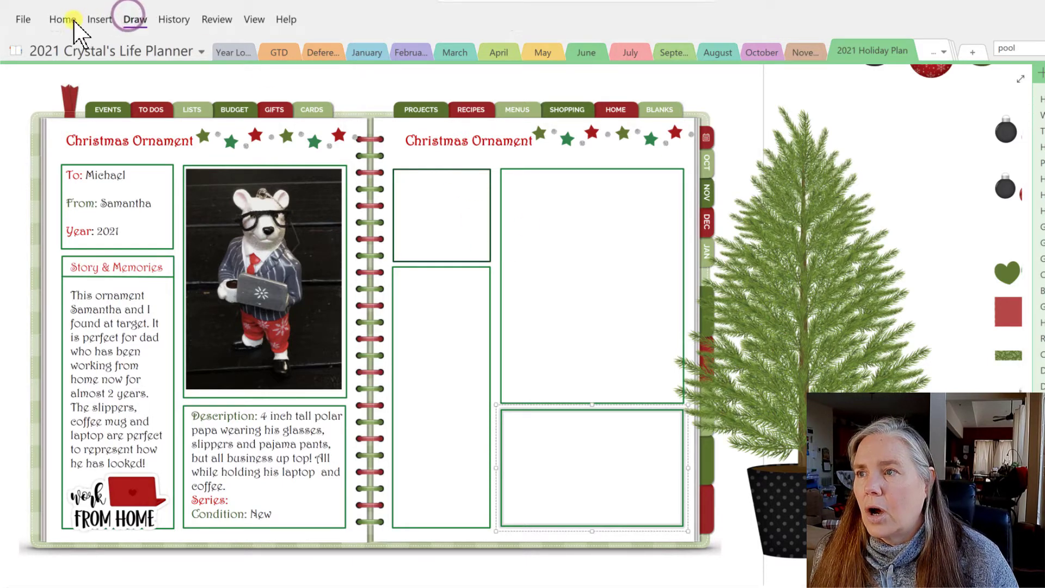
pyautogui.click(31, 49)
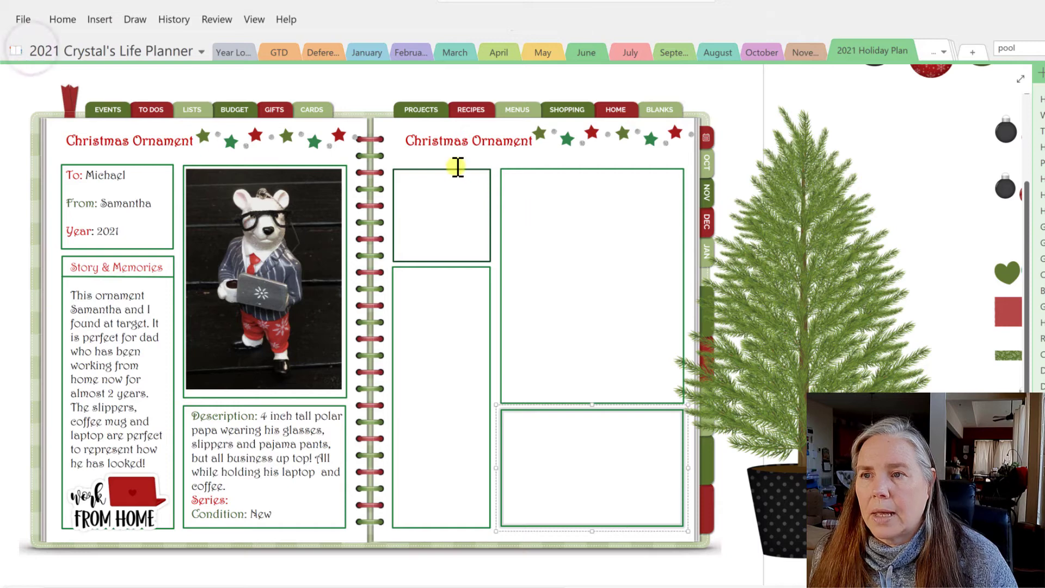
pyautogui.click(456, 169)
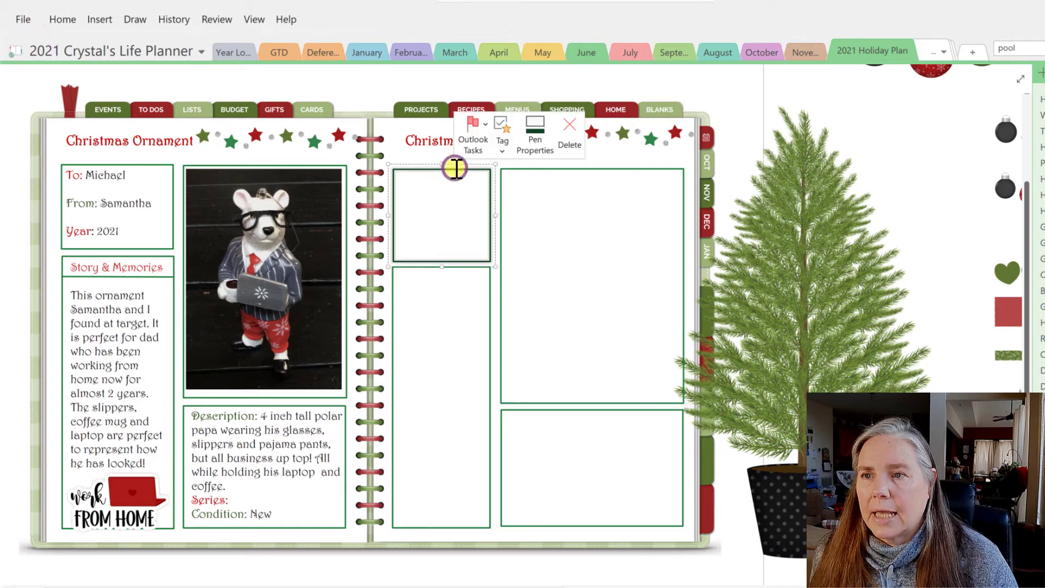
pyautogui.click(524, 146)
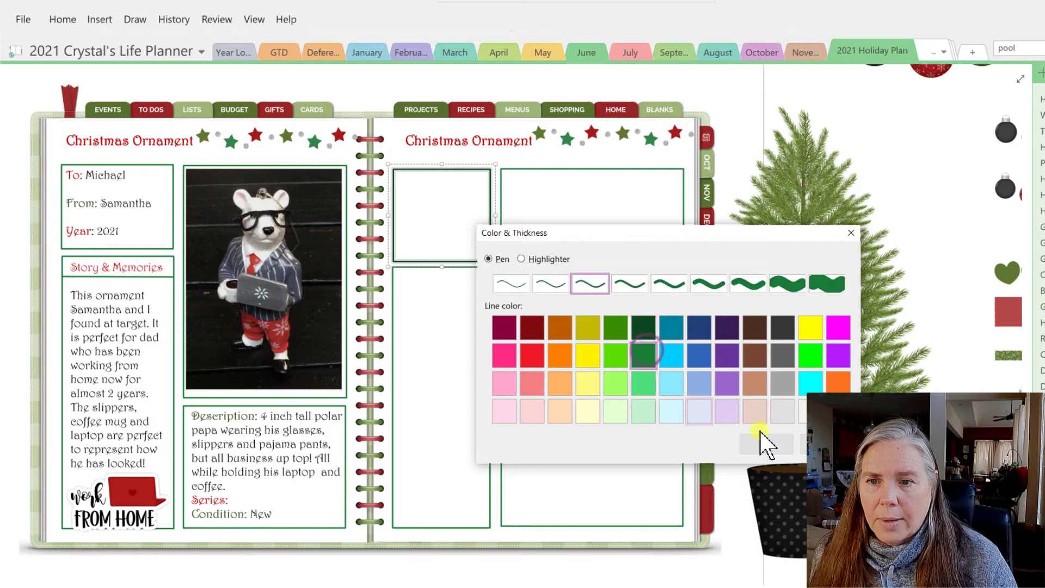
pyautogui.click(776, 442)
pyautogui.click(663, 419)
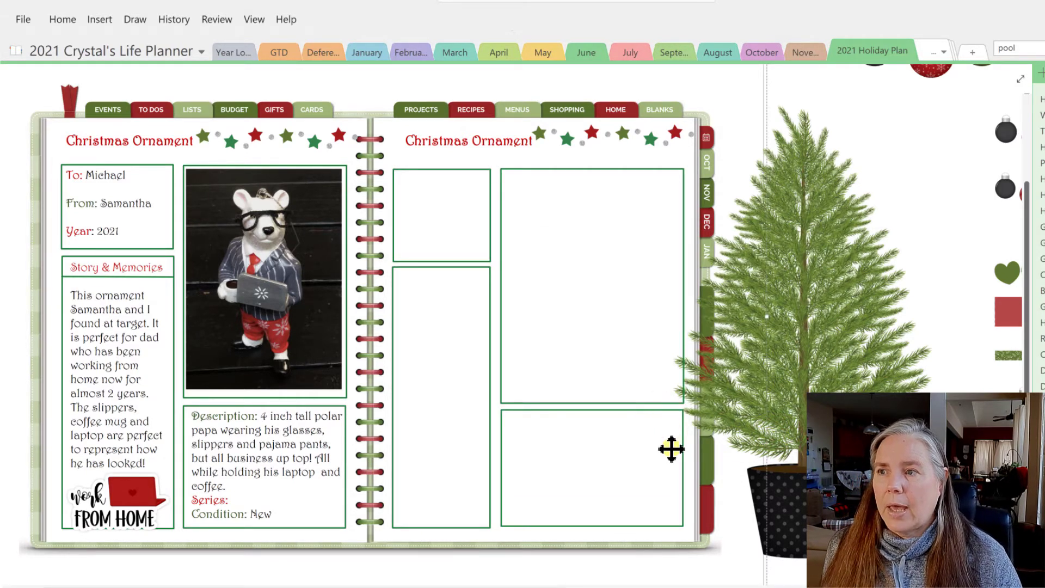
# Set the planner page printout picture as the page background.
pyautogui.scroll(-2, 671, 448)
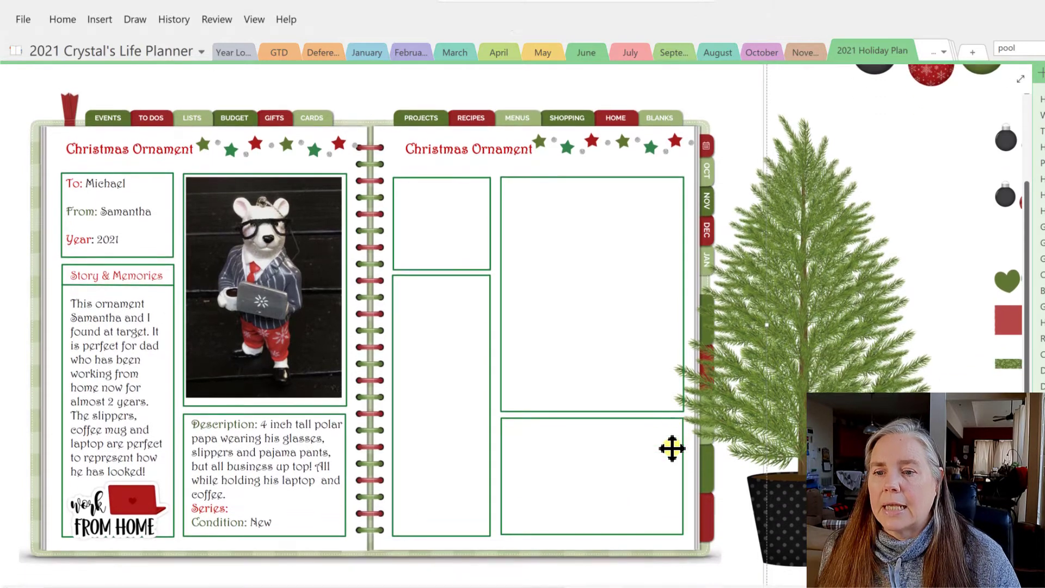
pyautogui.scroll(-1, 674, 446)
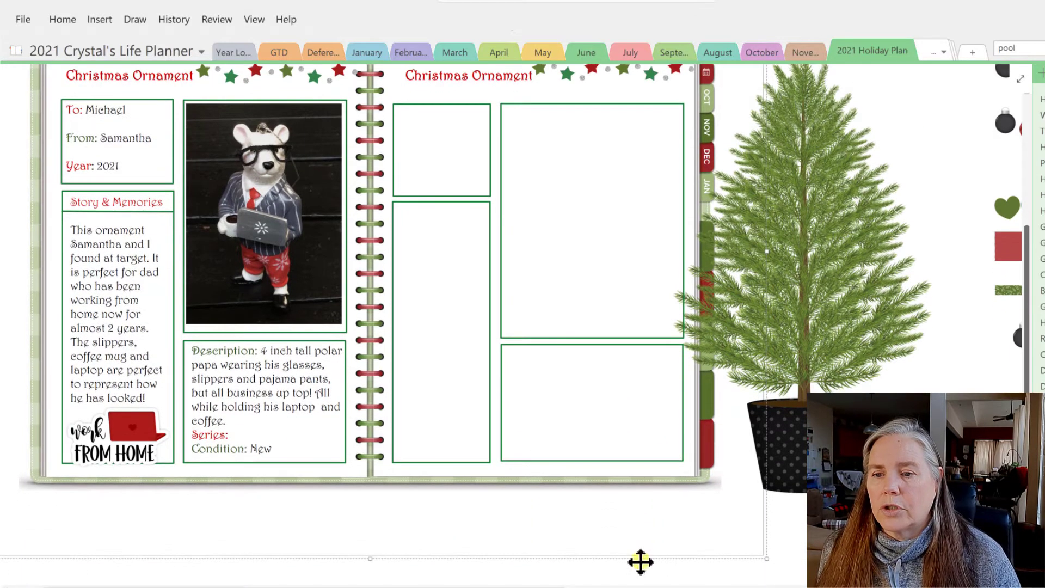
pyautogui.scroll(6, 667, 528)
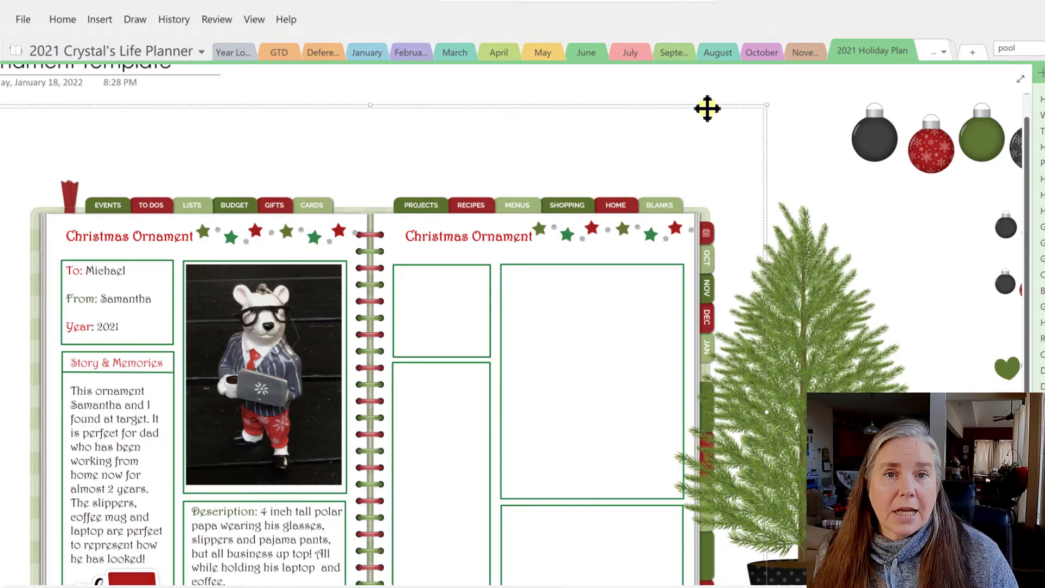
pyautogui.rightClick(702, 133)
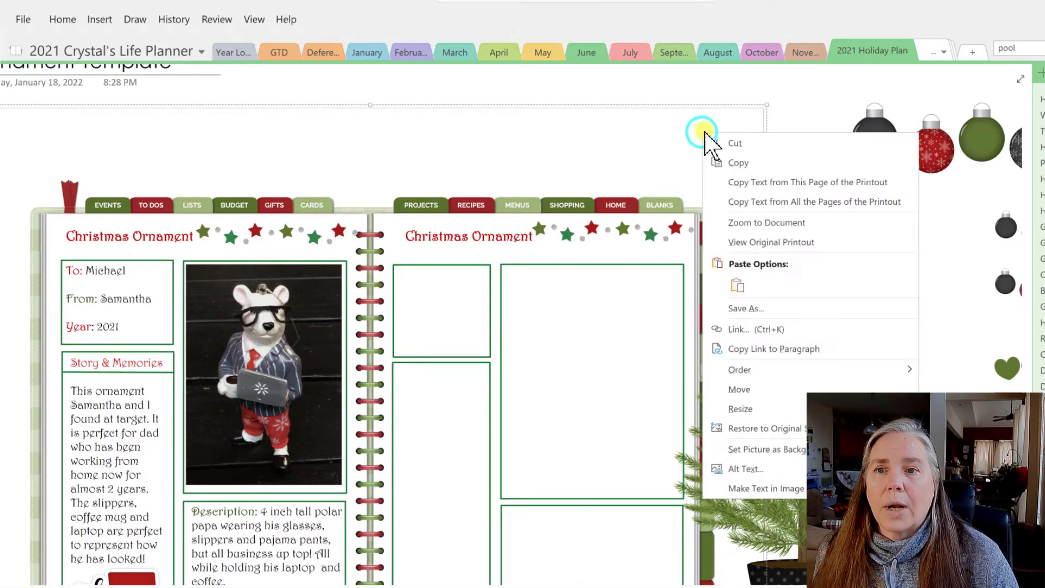
pyautogui.click(752, 448)
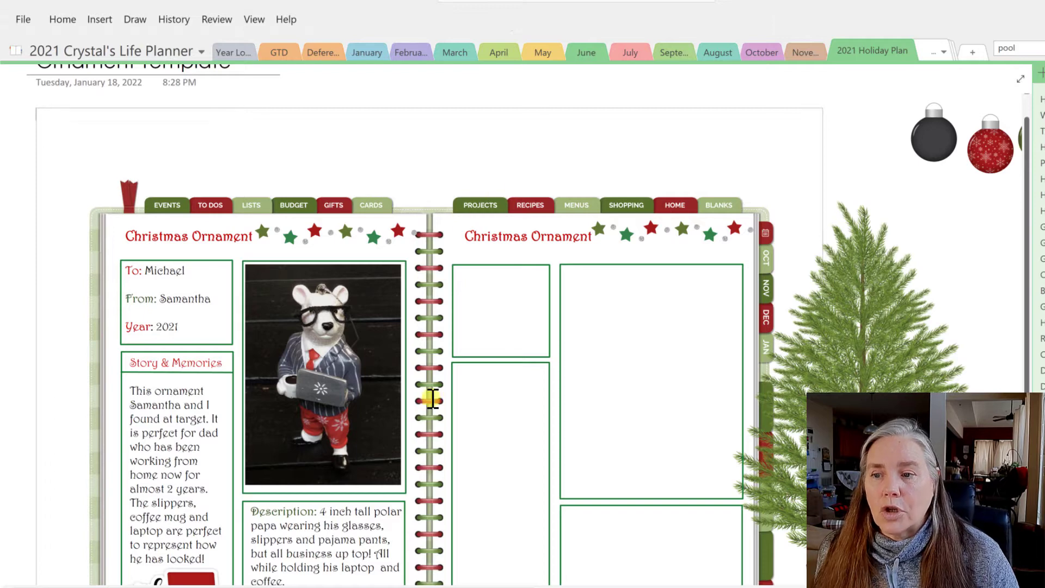
# Create a text note below the planner with the labels "To:", "From:" and "Year", separated by blank lines.
pyautogui.scroll(-3, 431, 479)
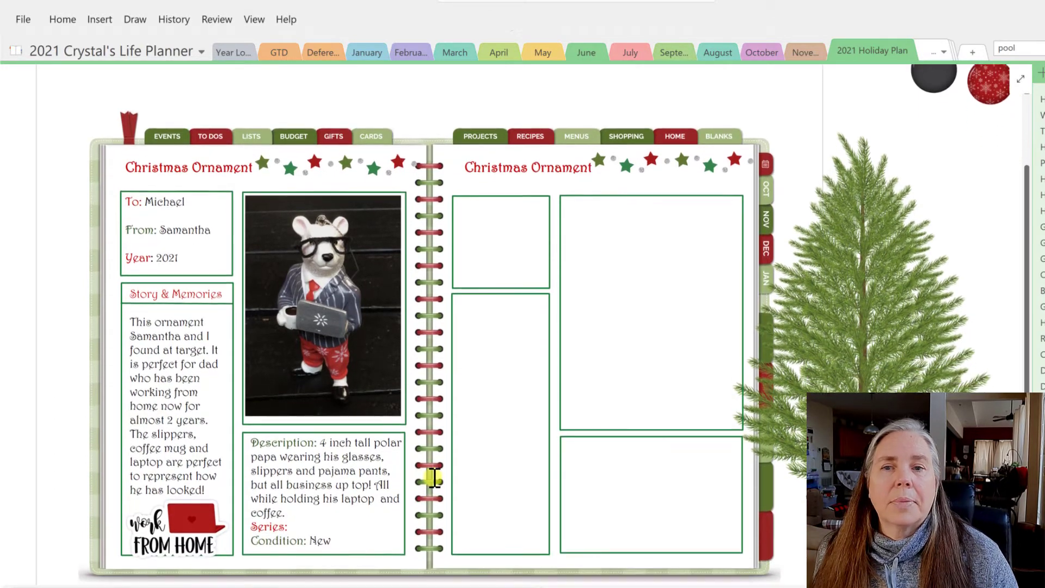
pyautogui.scroll(-1, 439, 466)
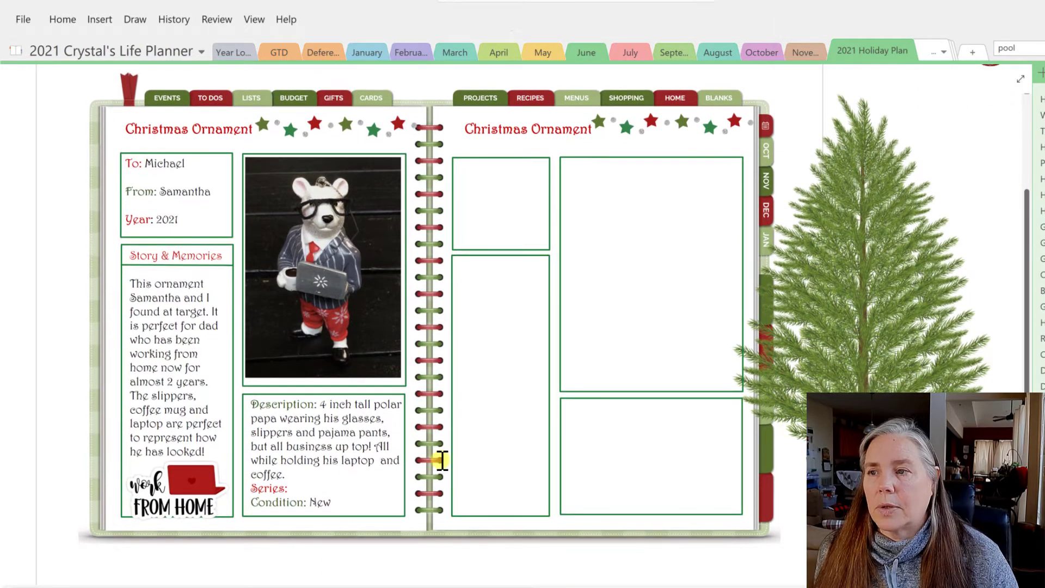
pyautogui.scroll(-2, 442, 460)
pyautogui.click(555, 538)
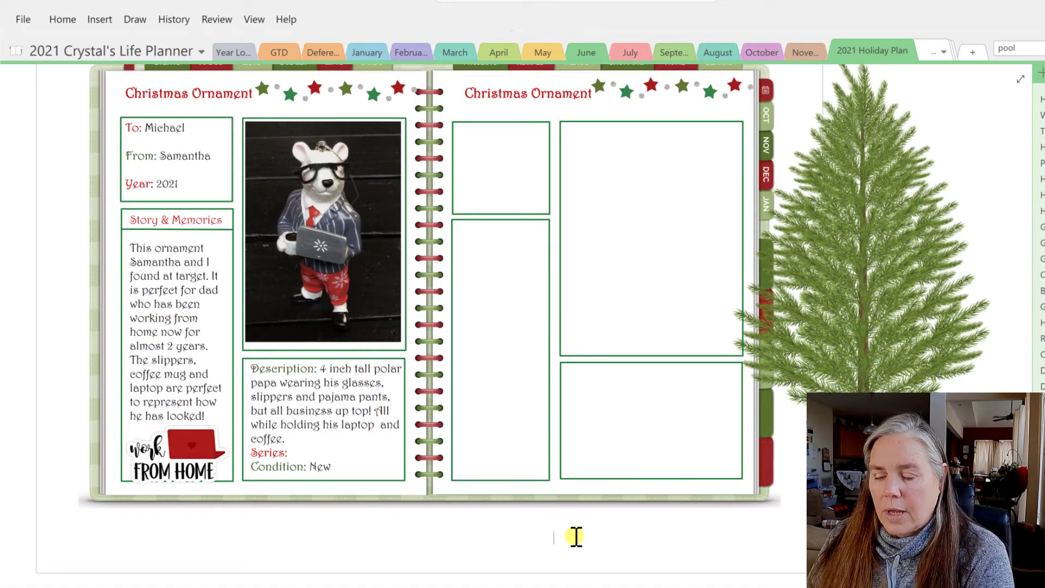
pyautogui.write('T')
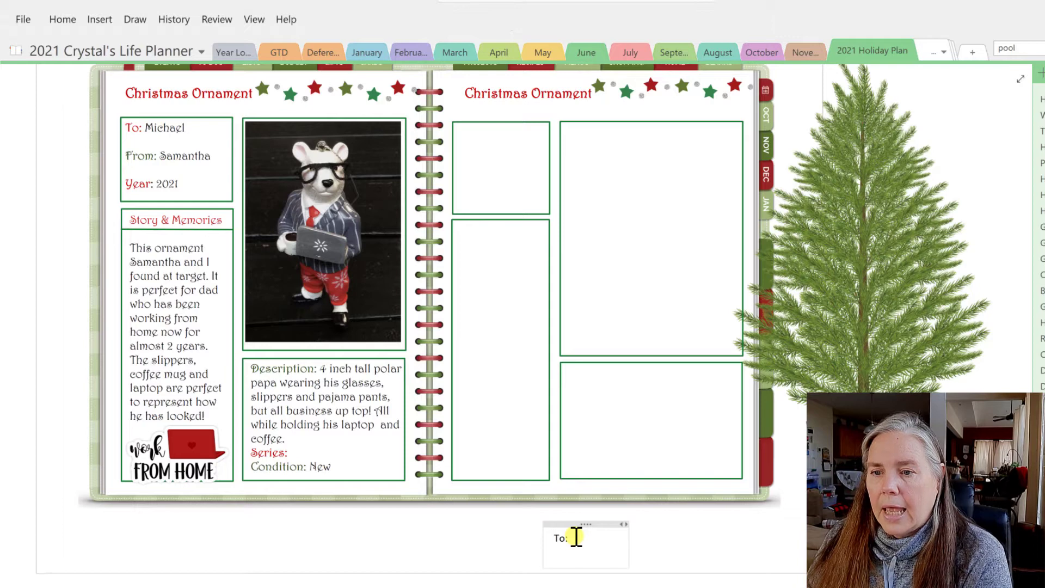
pyautogui.write('o:')
pyautogui.press('Return')
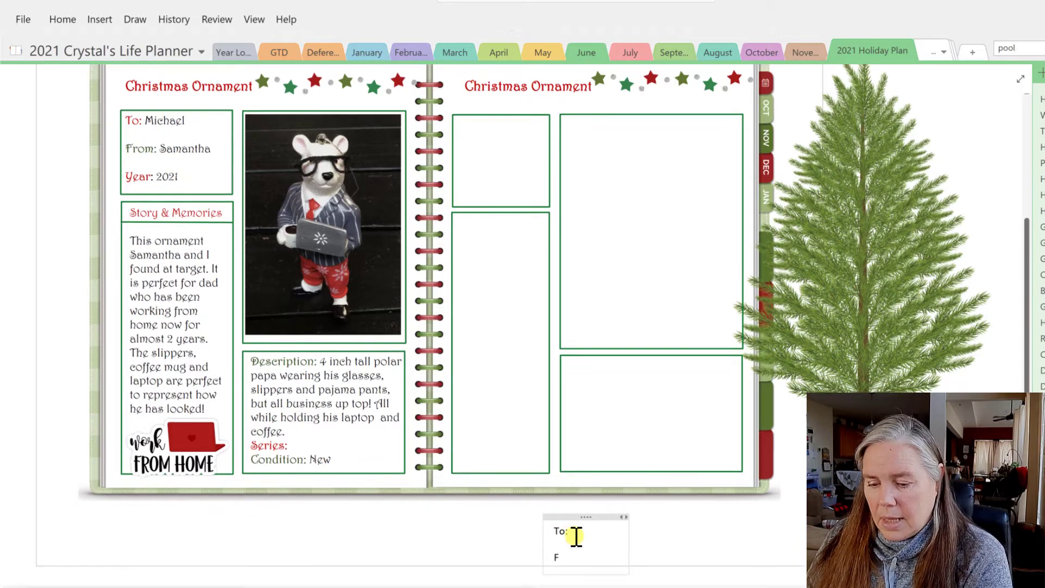
pyautogui.write('From:')
pyautogui.press('Return')
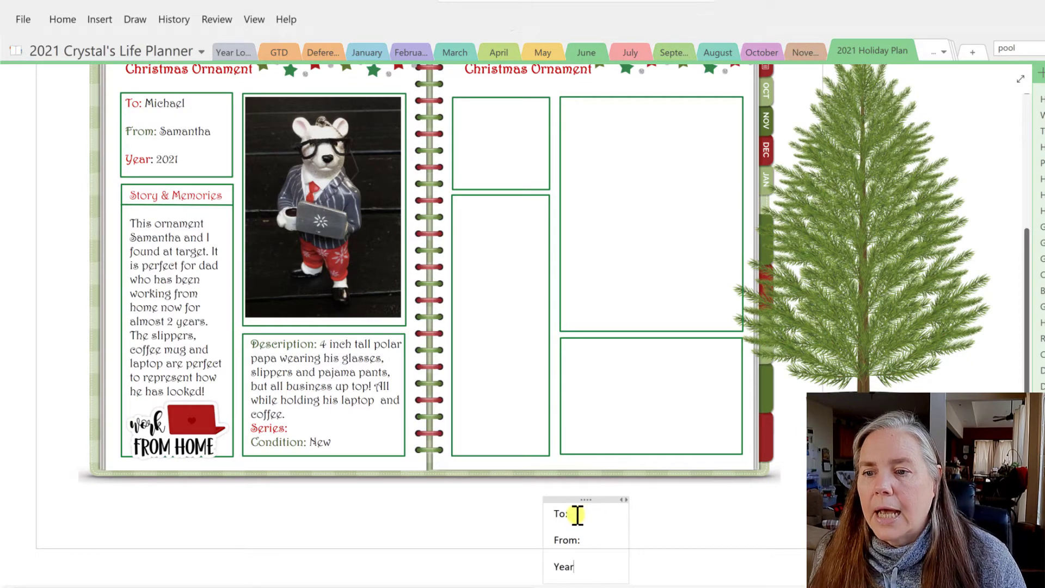
# Format the "To:", "From:" and "Year" labels in the Harrington font with red text.
pyautogui.moveTo(548, 509); pyautogui.dragTo(578, 572)
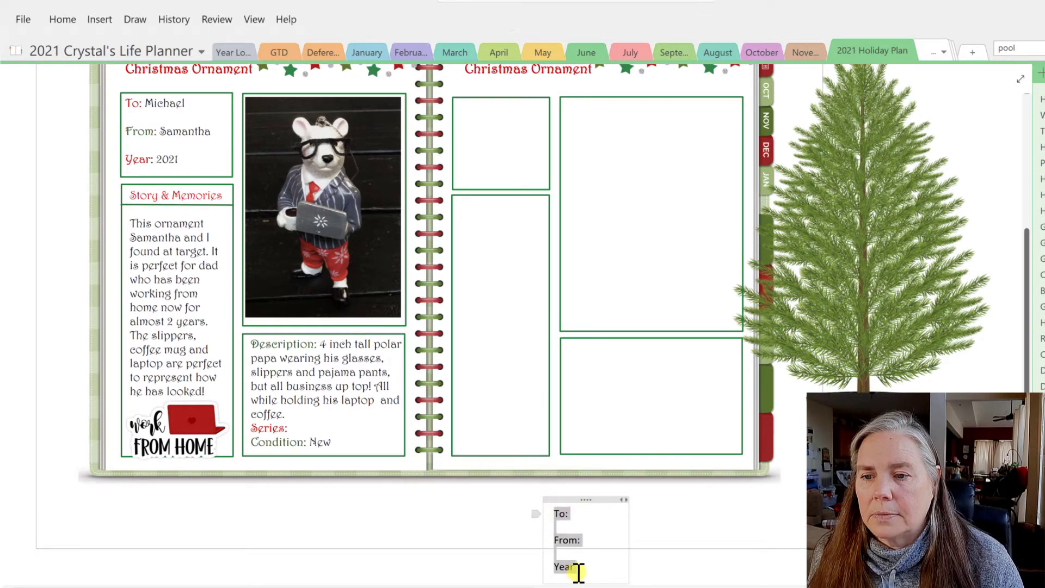
pyautogui.click(622, 536)
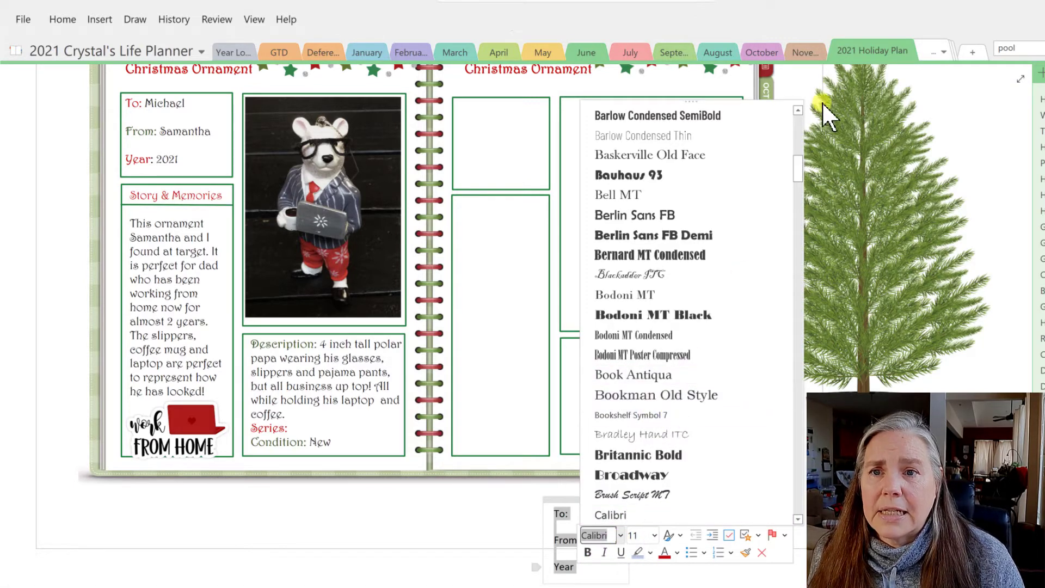
pyautogui.moveTo(803, 166); pyautogui.dragTo(802, 112)
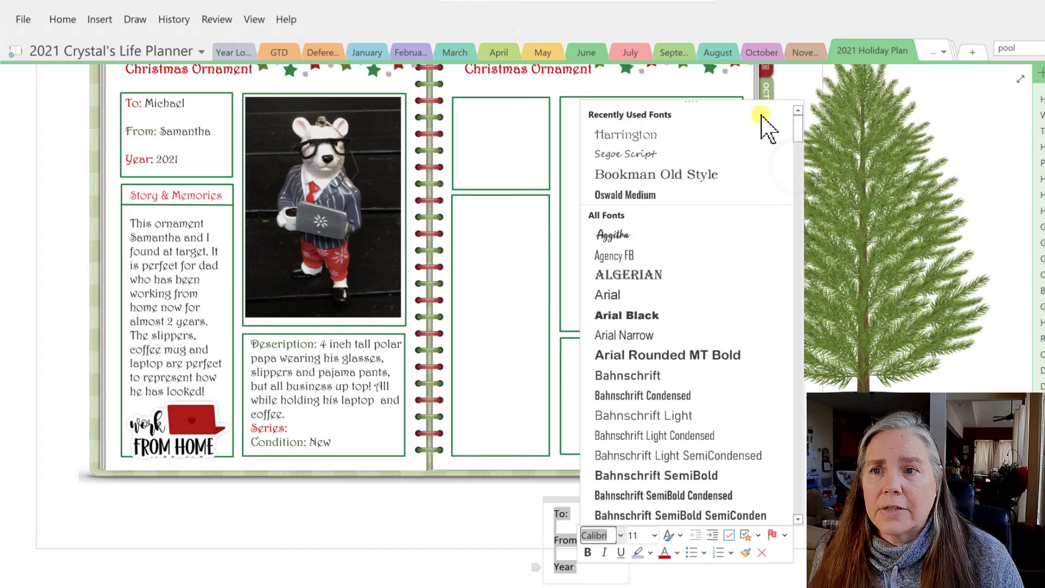
pyautogui.click(641, 143)
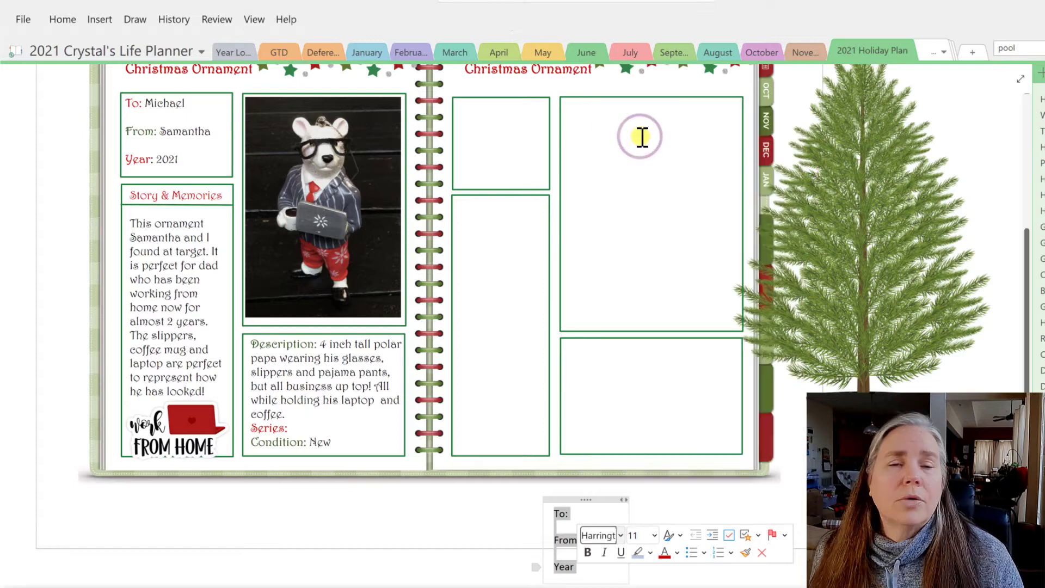
pyautogui.click(664, 553)
# Change the font color of the "From:" label to dark green.
pyautogui.click(558, 542)
pyautogui.moveTo(554, 539); pyautogui.dragTo(587, 540)
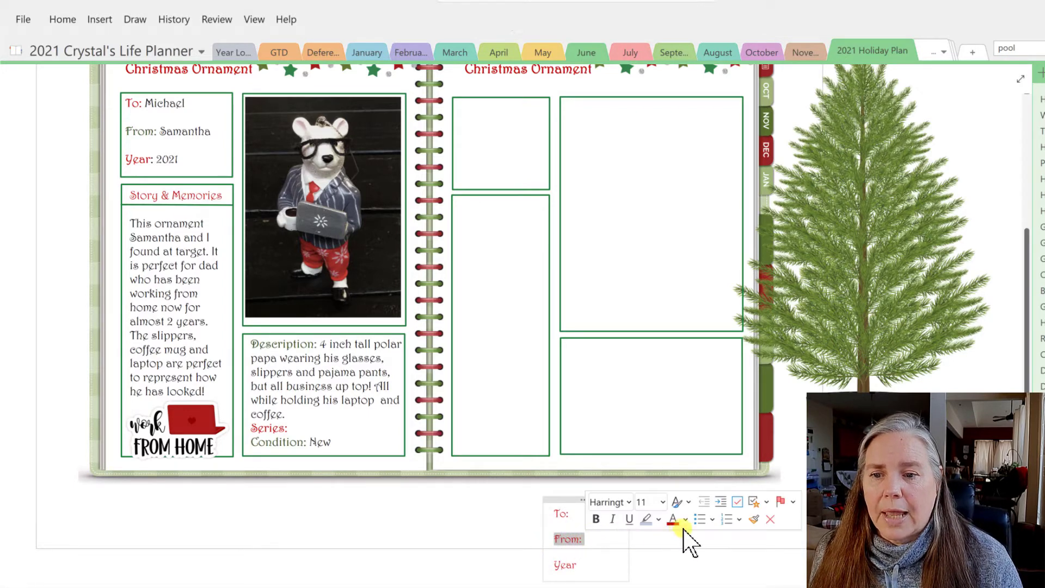
pyautogui.click(686, 520)
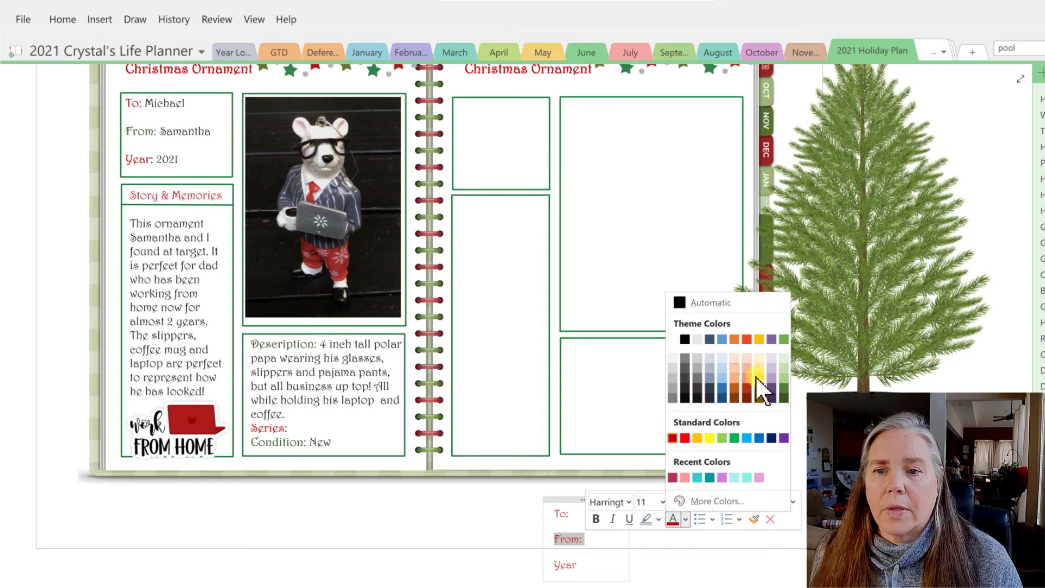
pyautogui.click(782, 396)
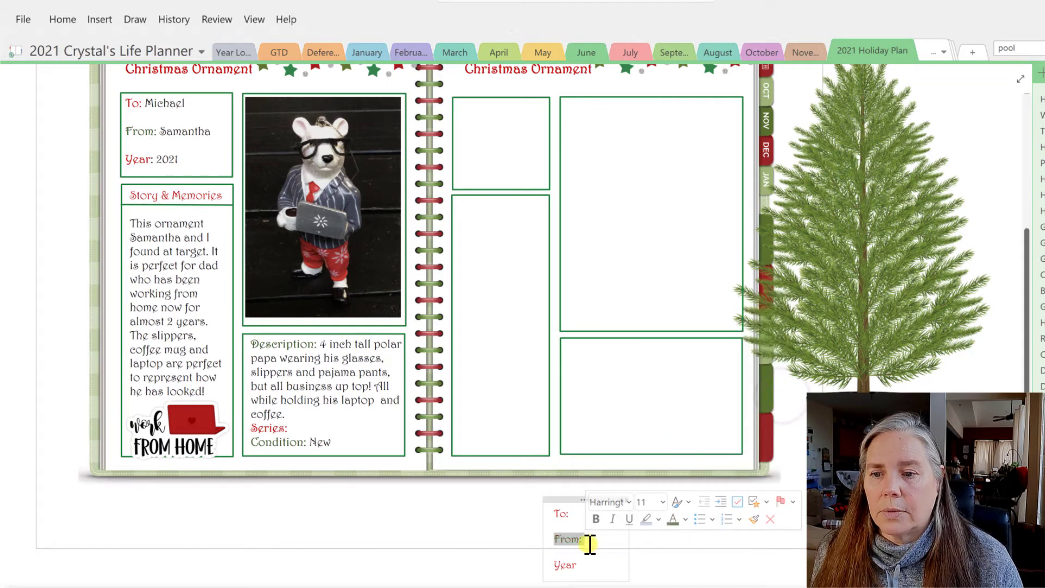
# Make the "To:", "From:" and "Year" labels in the note below the planner bold.
pyautogui.click(595, 520)
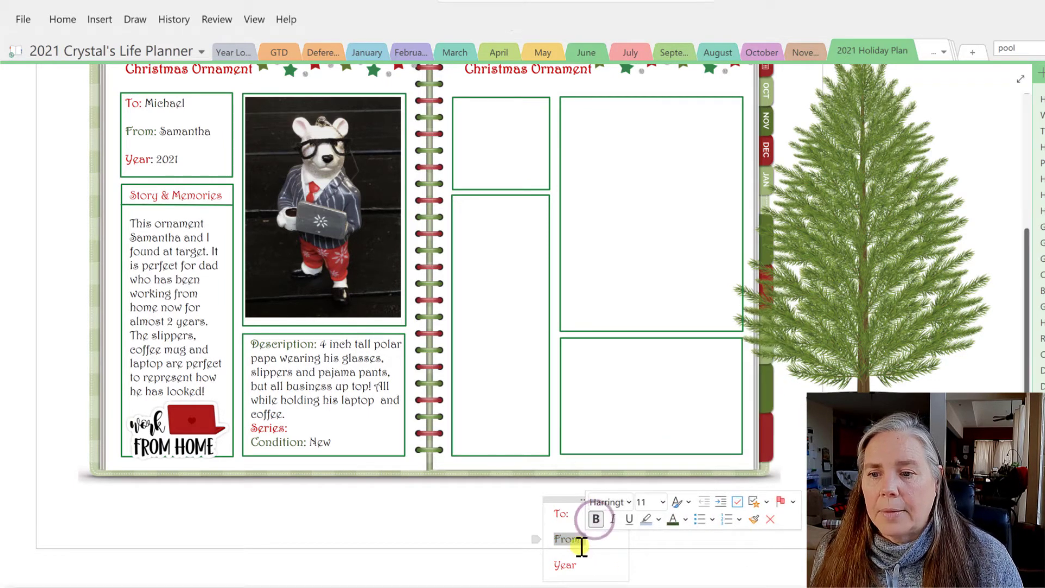
pyautogui.click(555, 513)
pyautogui.moveTo(555, 513); pyautogui.dragTo(591, 567)
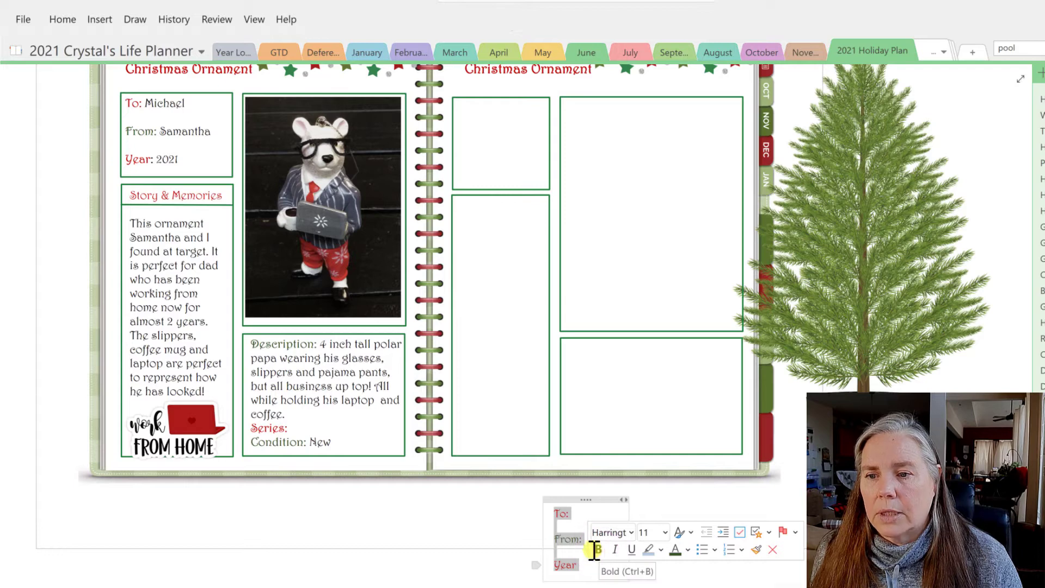
pyautogui.click(588, 550)
pyautogui.click(515, 532)
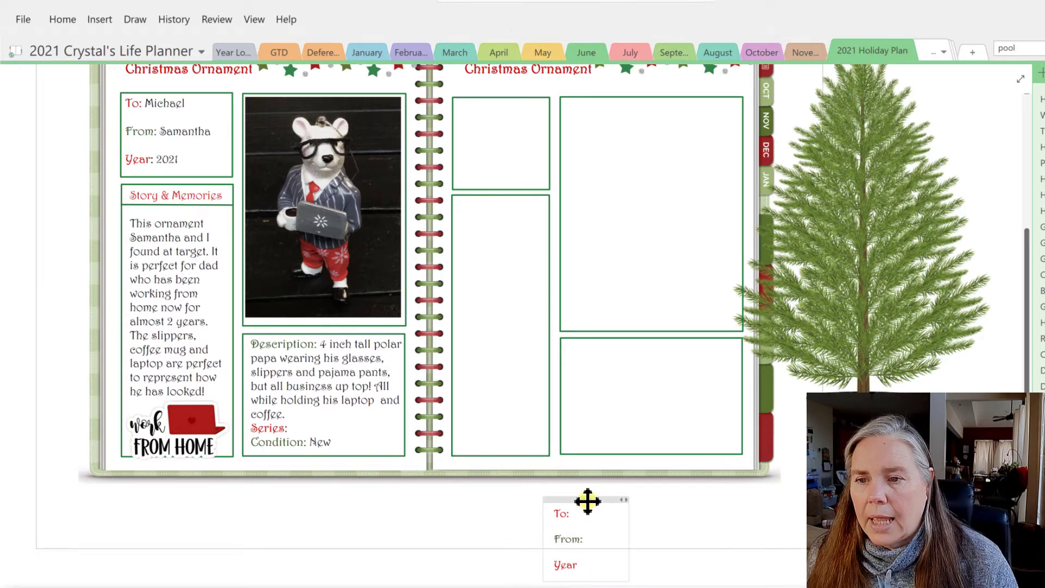
# Move the label note into the small upper box on the empty planner page and set its text size to 12.
pyautogui.moveTo(584, 495); pyautogui.dragTo(506, 99)
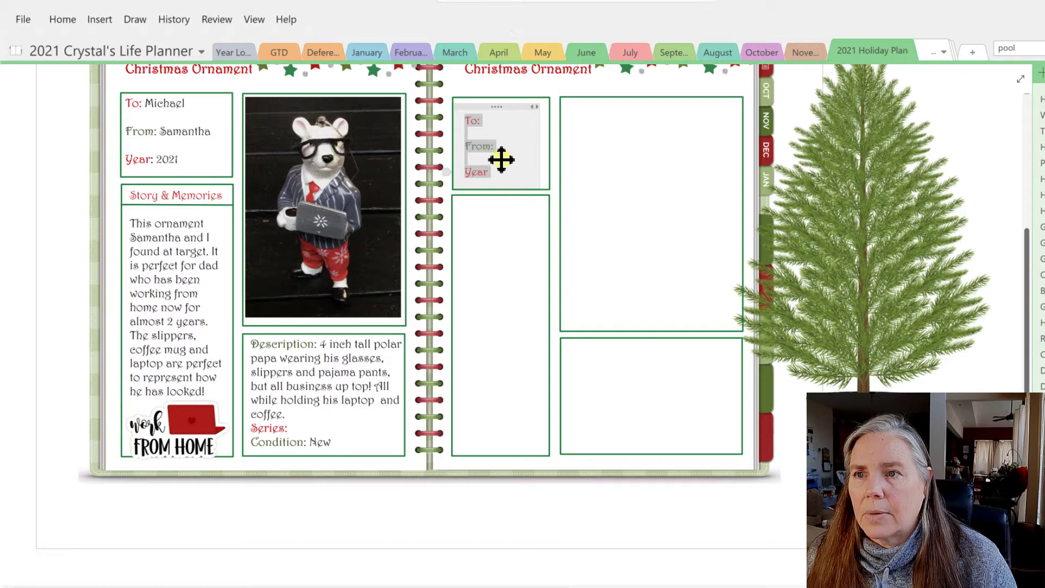
pyautogui.rightClick(489, 125)
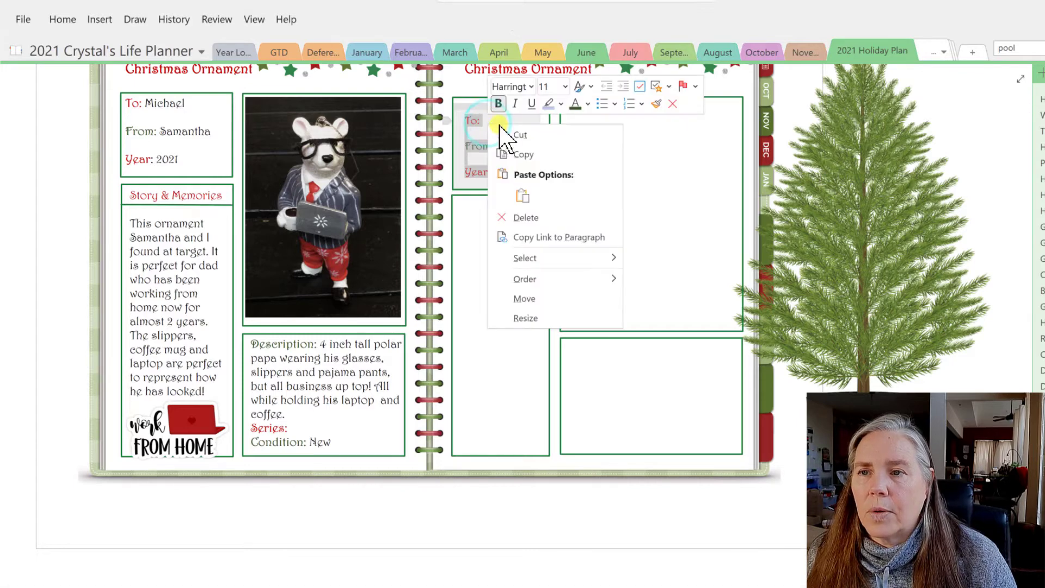
pyautogui.click(564, 87)
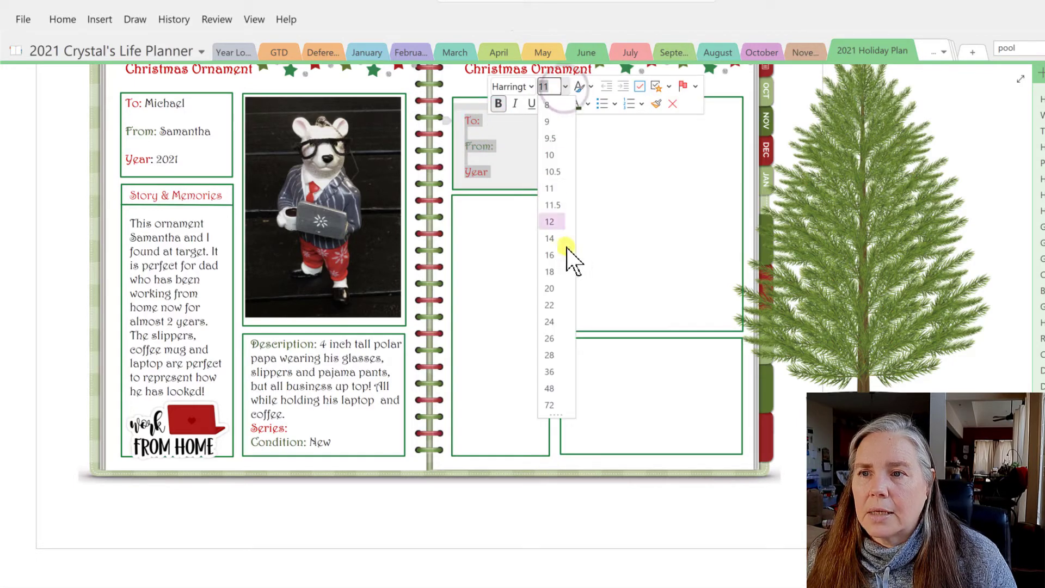
pyautogui.click(550, 238)
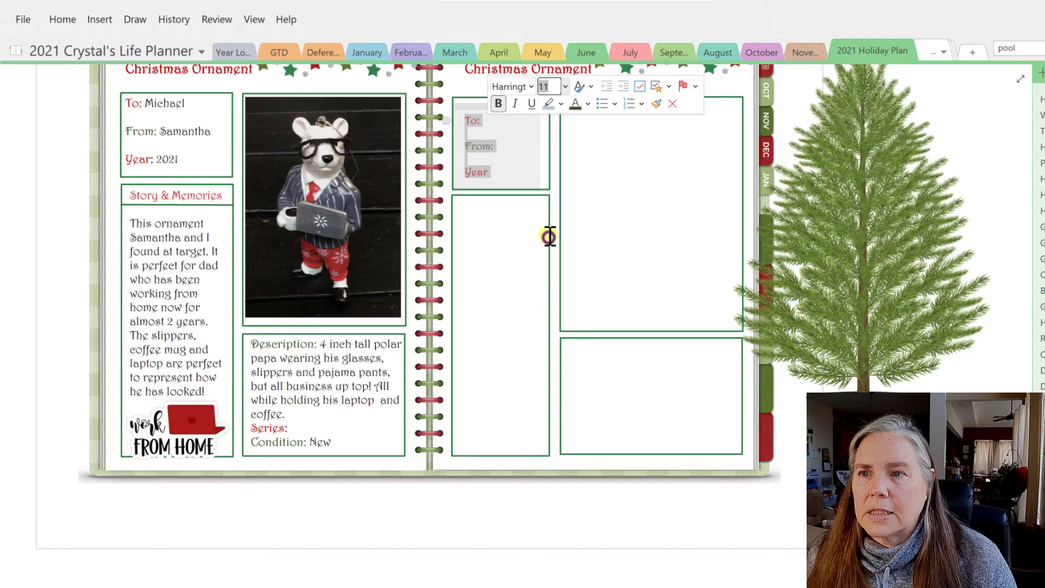
pyautogui.click(566, 87)
pyautogui.click(559, 218)
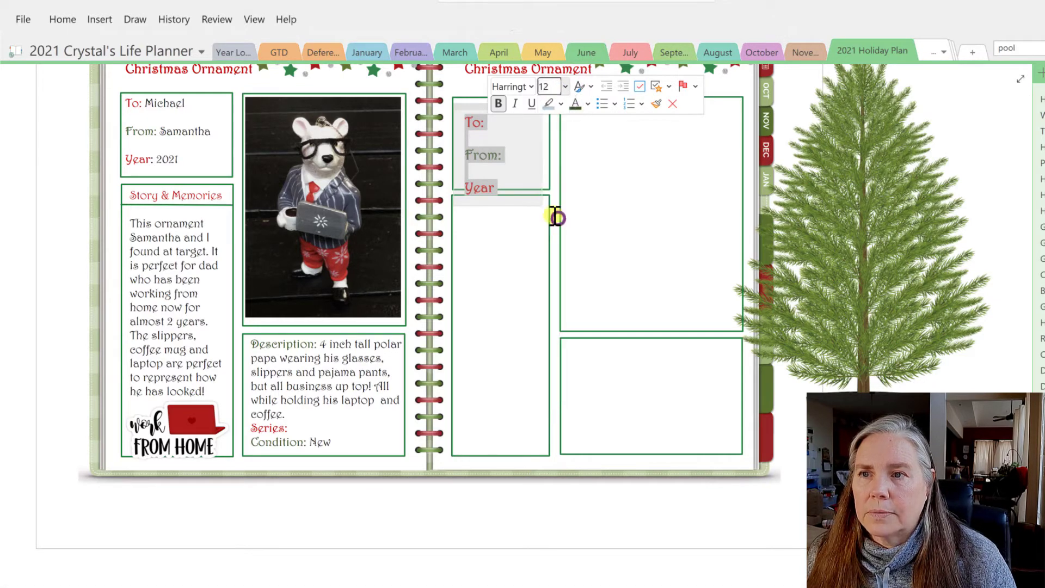
pyautogui.click(506, 150)
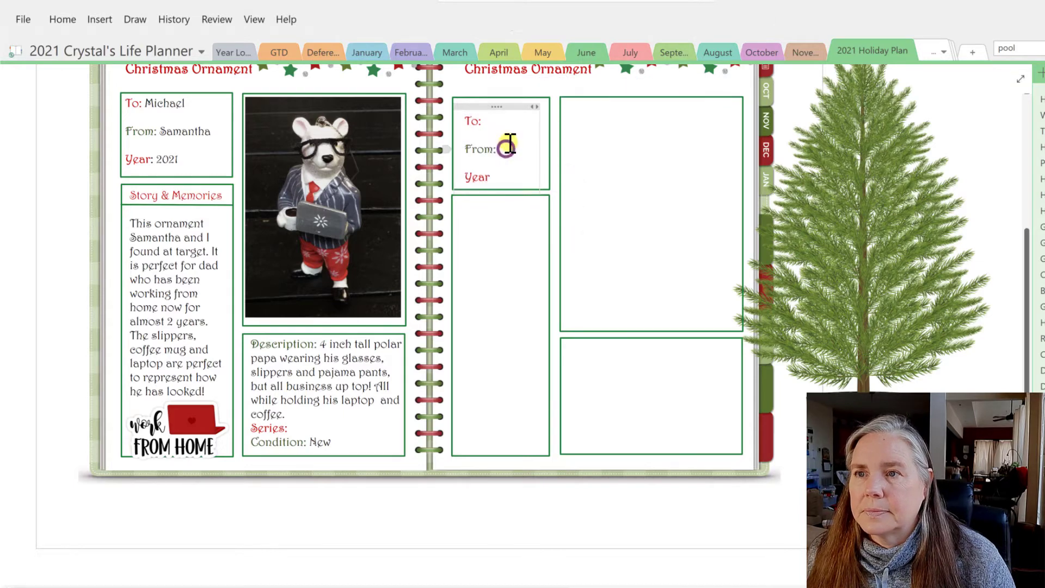
# Nudge the "To:", "From:" and "Year" note slightly up and toward the spine inside its small box.
pyautogui.click(499, 102)
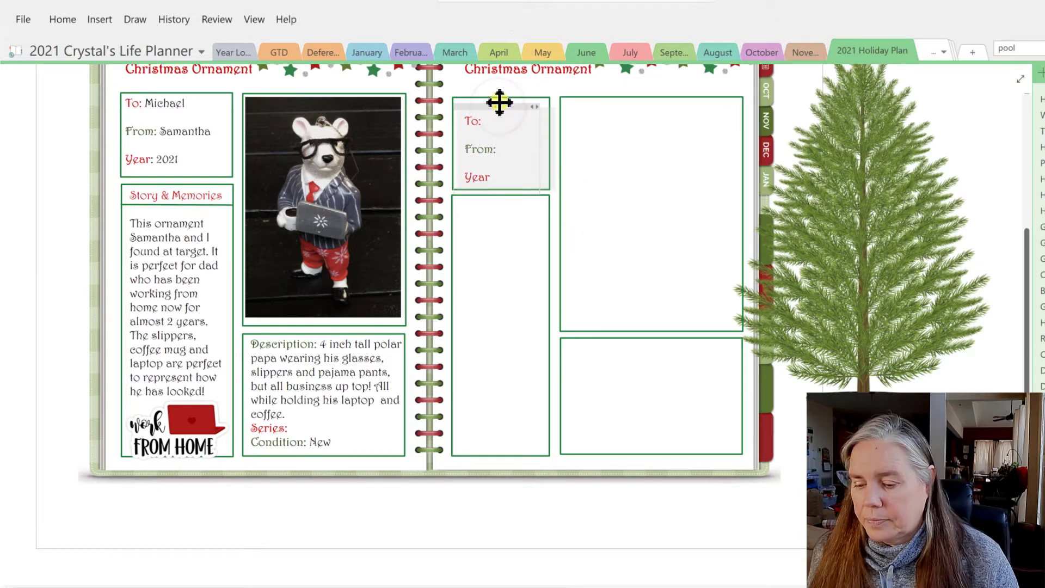
pyautogui.moveTo(499, 103); pyautogui.dragTo(494, 94)
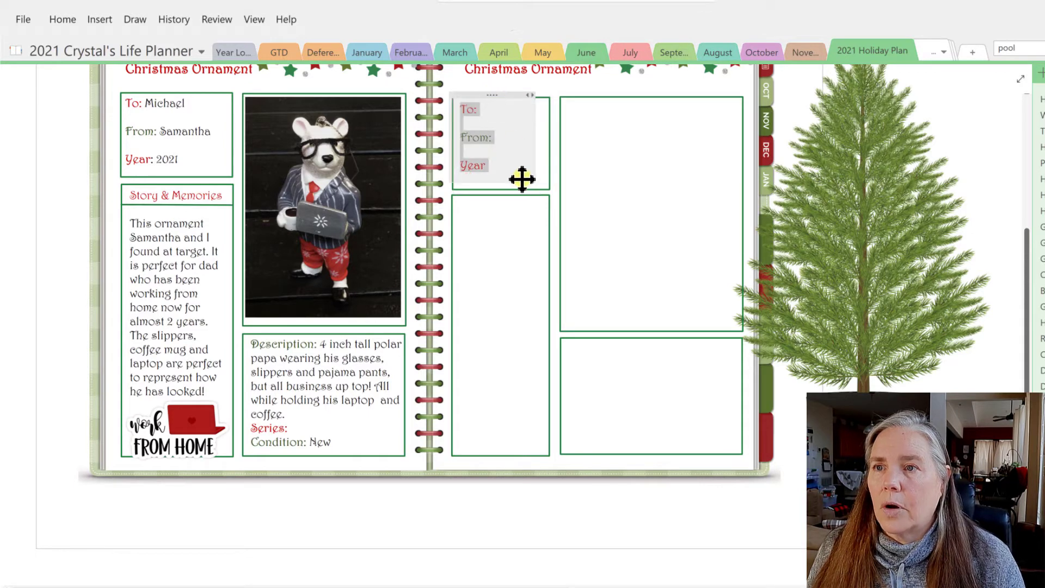
pyautogui.click(511, 228)
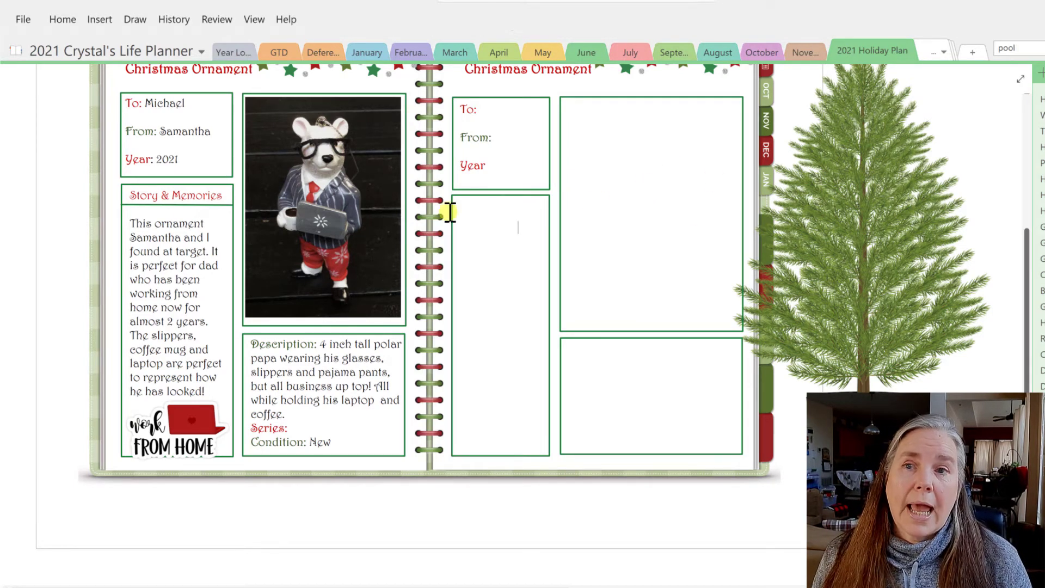
# Move the ornament photo aside to view the placeholder text beneath it, and put the photo back in its frame.
pyautogui.click(349, 191)
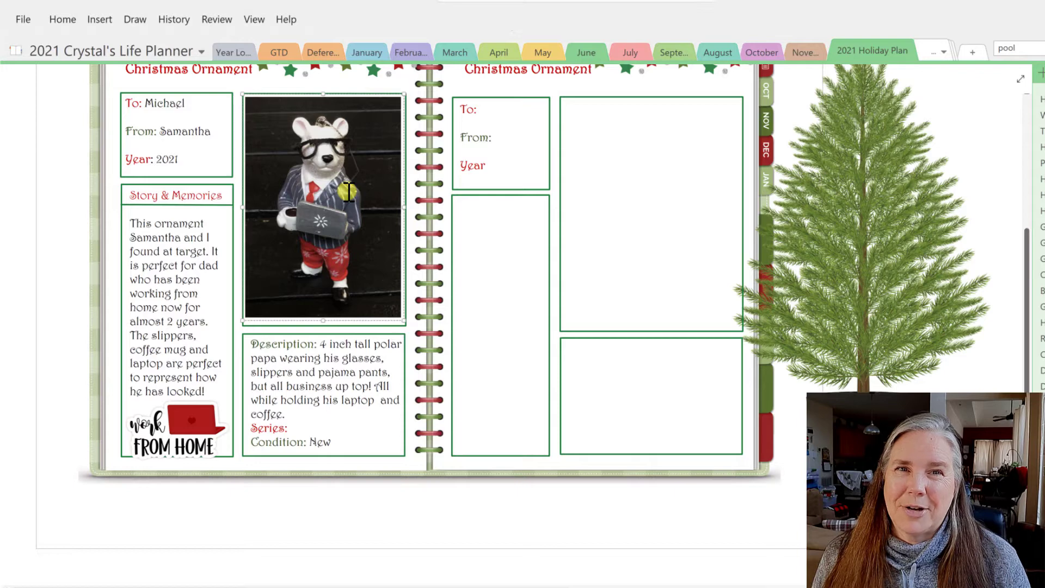
pyautogui.moveTo(341, 192); pyautogui.dragTo(168, 192)
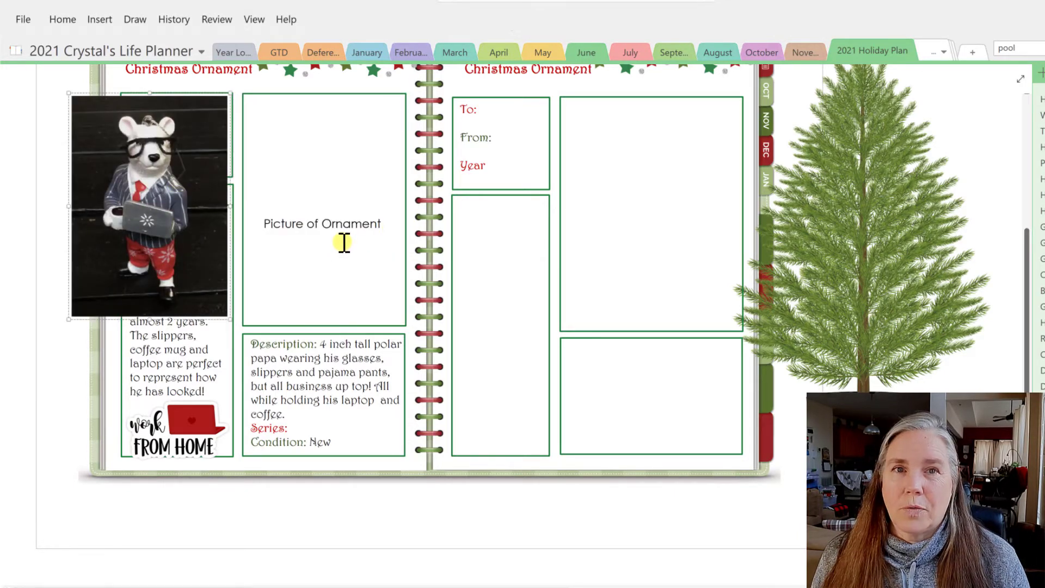
pyautogui.moveTo(158, 211); pyautogui.dragTo(300, 212)
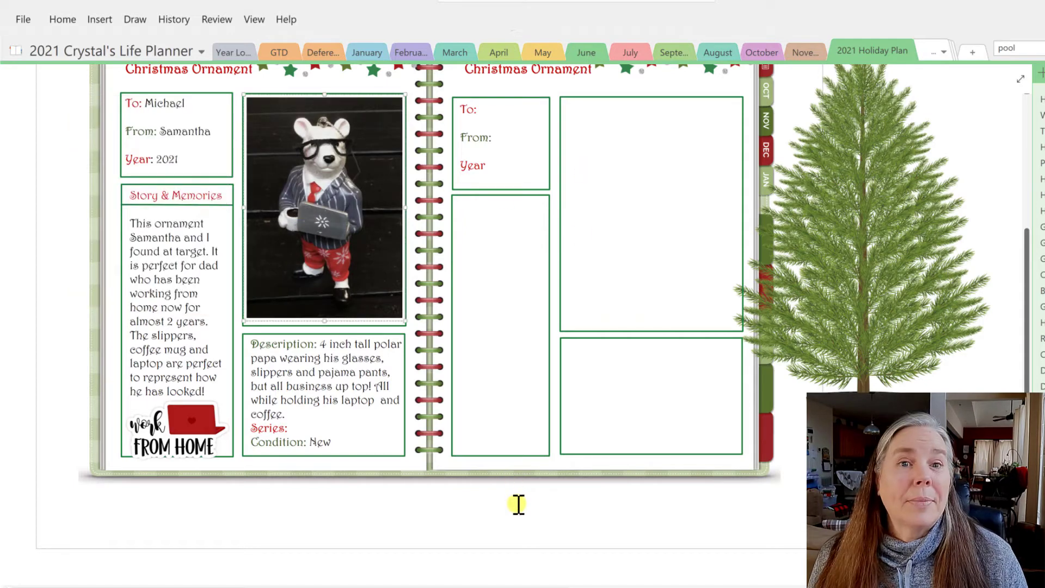
# Place a "Picture of Ornament" text note inside the large box on the empty planner page.
pyautogui.scroll(1, 556, 322)
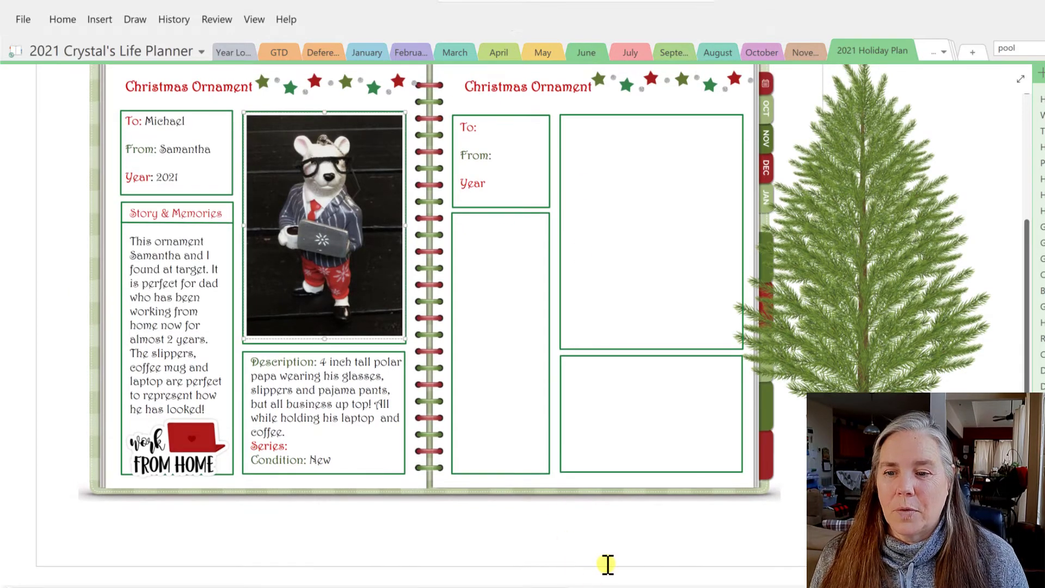
pyautogui.scroll(-1, 604, 574)
pyautogui.moveTo(669, 555); pyautogui.dragTo(650, 191)
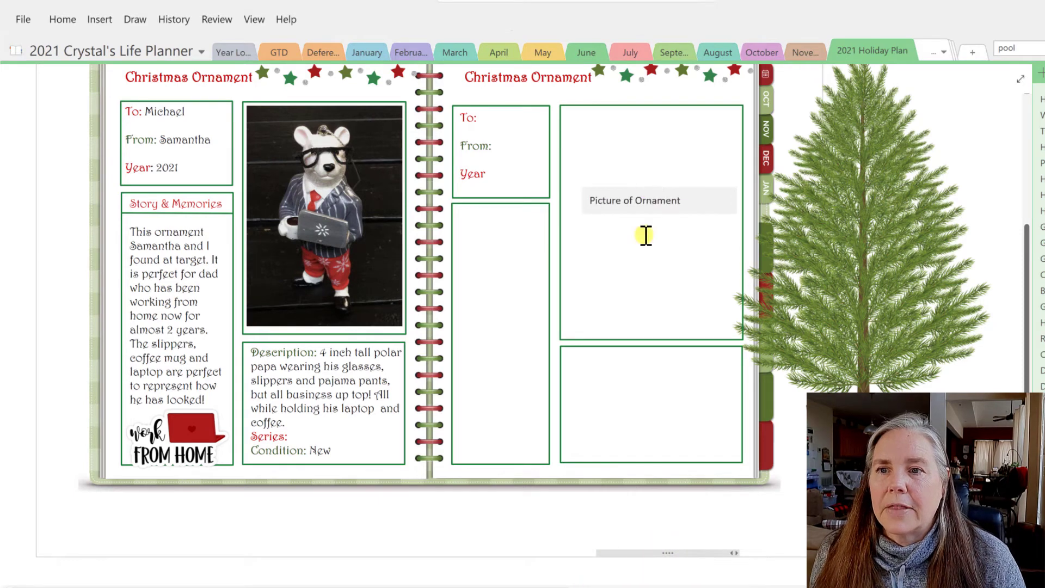
pyautogui.click(673, 250)
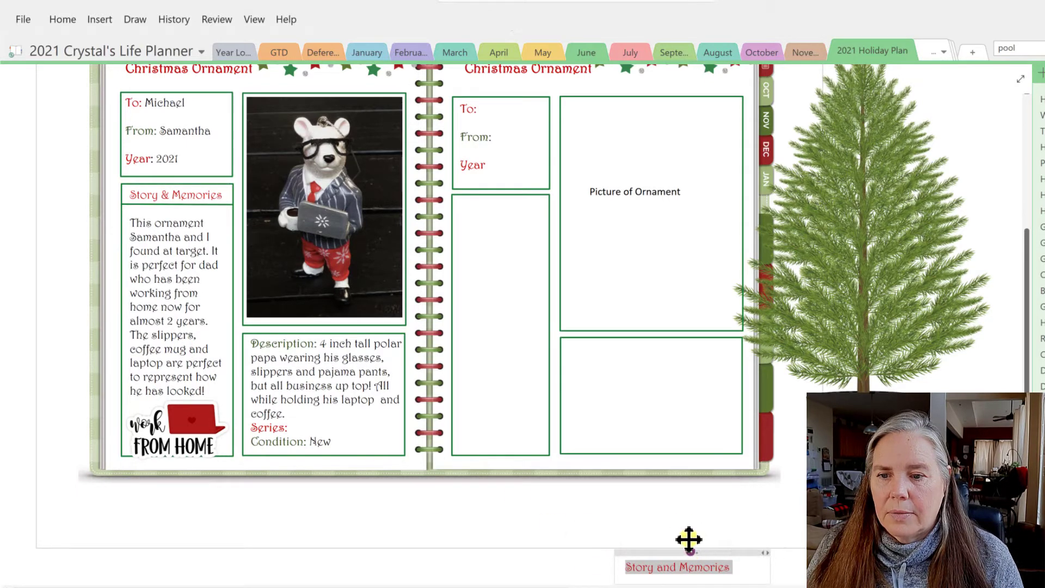
# Move the red "Story and Memories" heading to the top of the tall narrow box.
pyautogui.moveTo(690, 551); pyautogui.dragTo(507, 193)
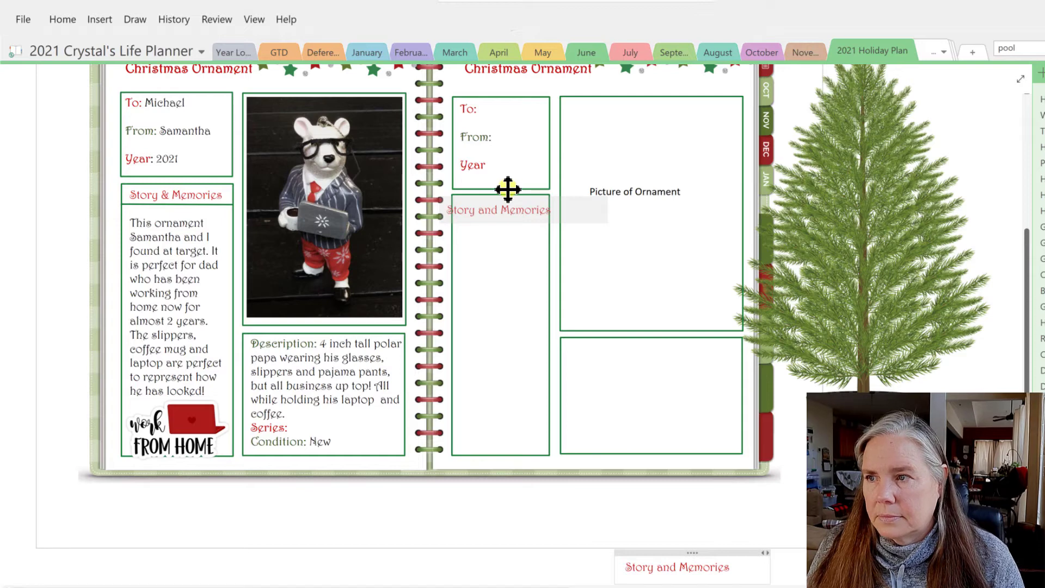
pyautogui.moveTo(508, 189); pyautogui.dragTo(518, 186)
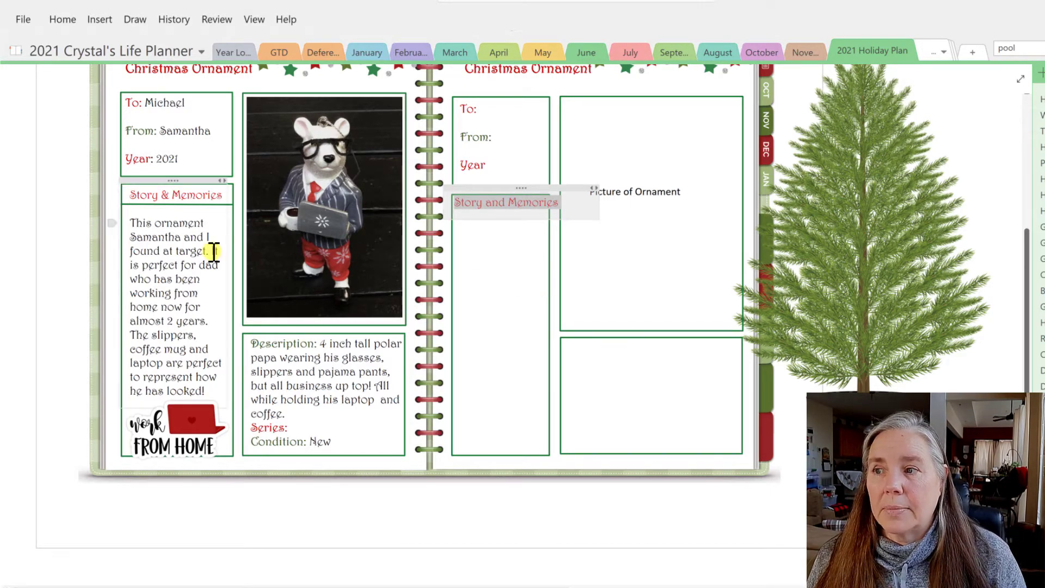
pyautogui.click(516, 270)
# Widen the tall narrow box on both sides and realign the "Story and Memories" heading to fit within it.
pyautogui.click(547, 265)
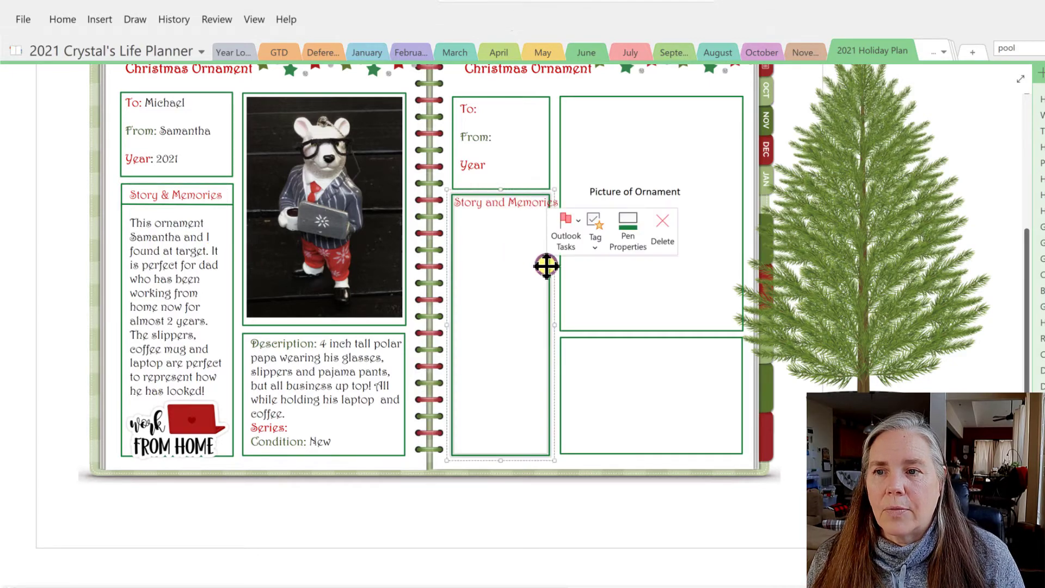
pyautogui.moveTo(555, 324); pyautogui.dragTo(562, 325)
pyautogui.moveTo(445, 320); pyautogui.dragTo(442, 322)
pyautogui.click(502, 203)
pyautogui.moveTo(515, 186); pyautogui.dragTo(512, 189)
pyautogui.click(497, 257)
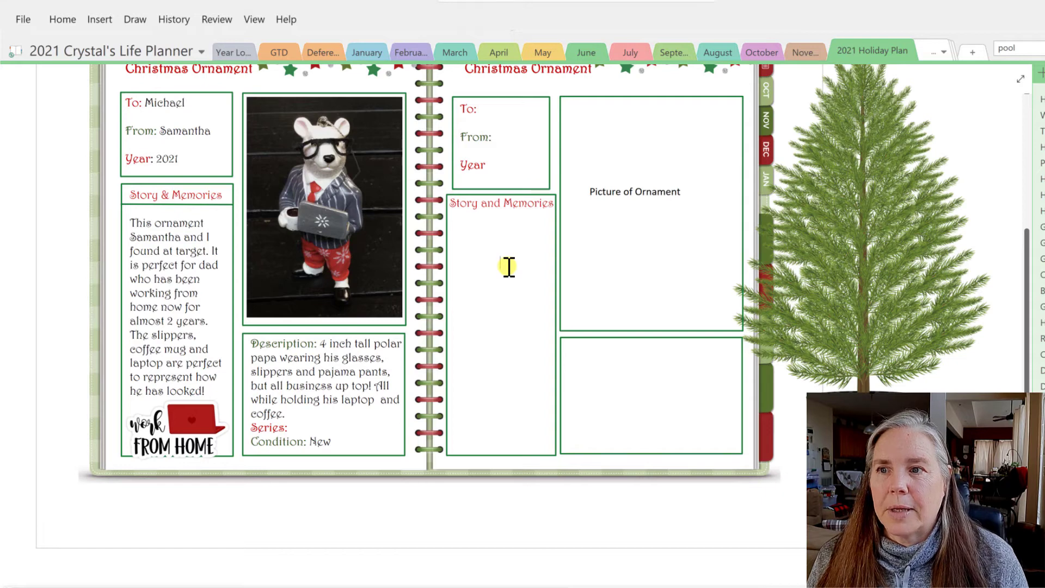
# Widen the small upper box to match the tall box below and shift its label note closer to the box's corner.
pyautogui.click(495, 136)
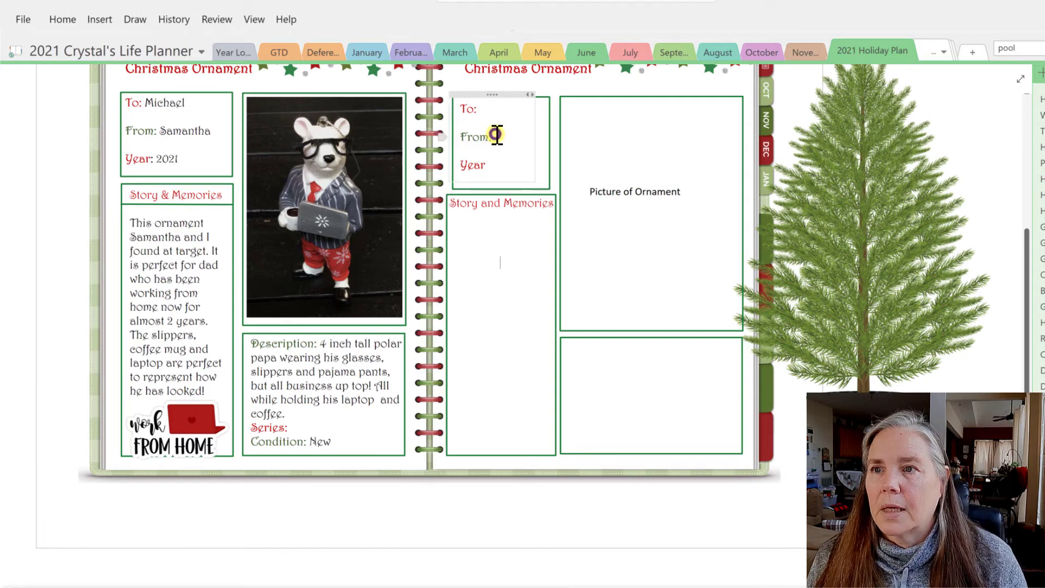
pyautogui.click(548, 150)
pyautogui.moveTo(556, 146); pyautogui.dragTo(561, 145)
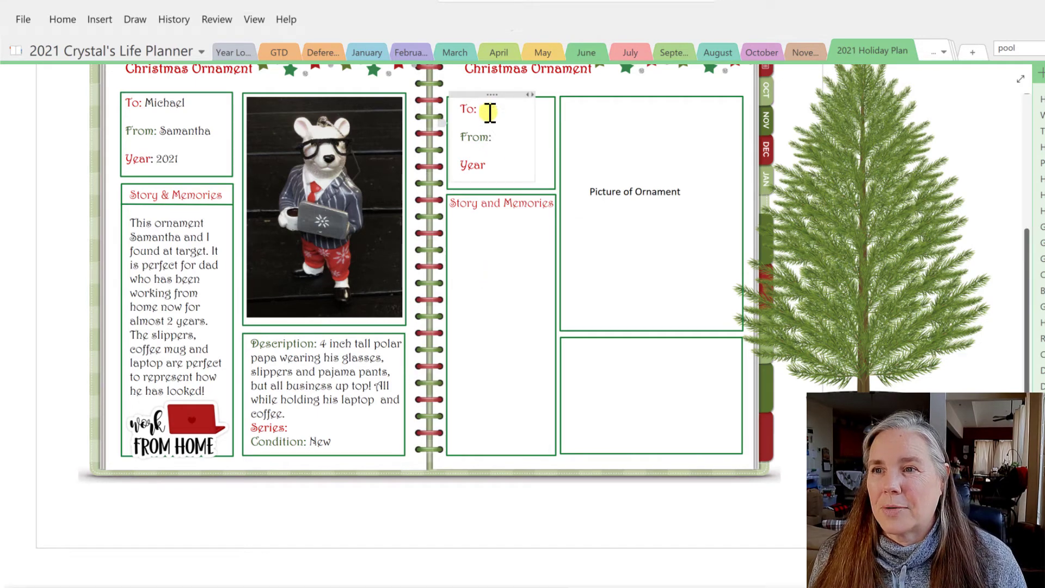
pyautogui.moveTo(486, 93); pyautogui.dragTo(479, 90)
pyautogui.click(514, 285)
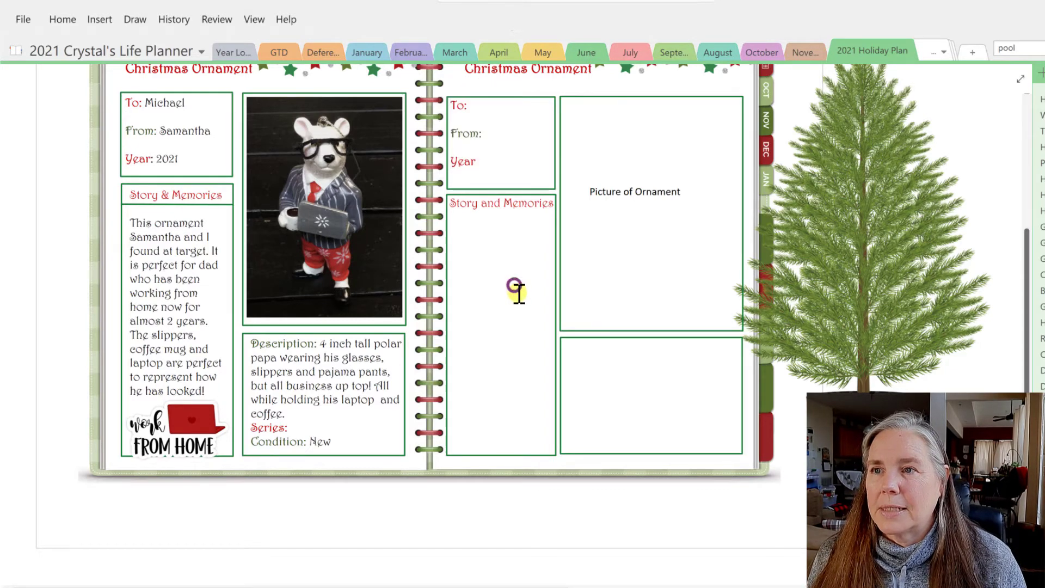
# Create a note in the lower box with the labels "Description:", "Series:" and "Condition:", leaving four blank lines after "Description:".
pyautogui.click(572, 347)
pyautogui.write('Description:')
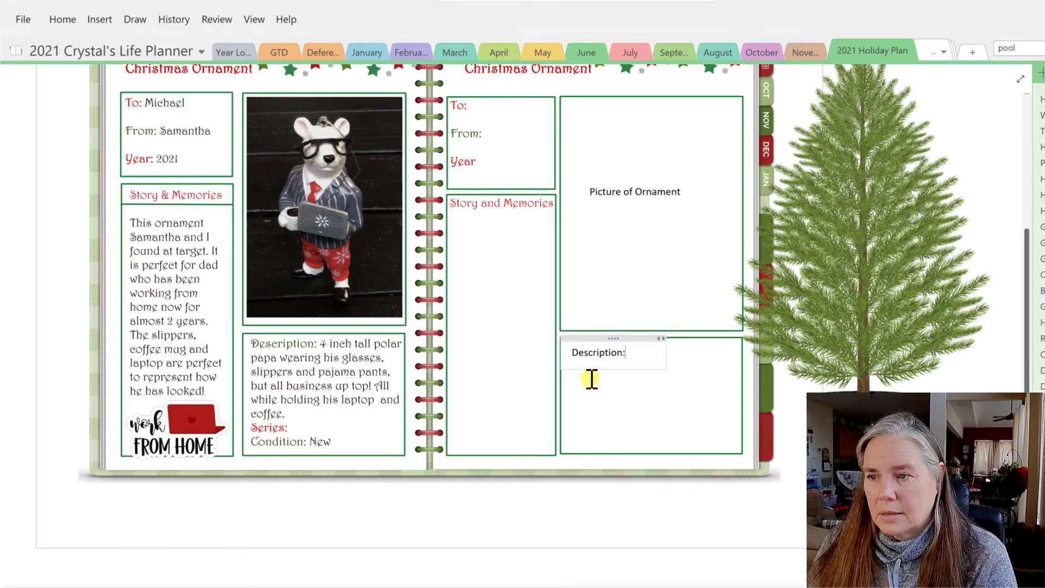
pyautogui.press('Return')
pyautogui.press('Return')
pyautogui.press('Return')
pyautogui.press('Return')
pyautogui.press('Return')
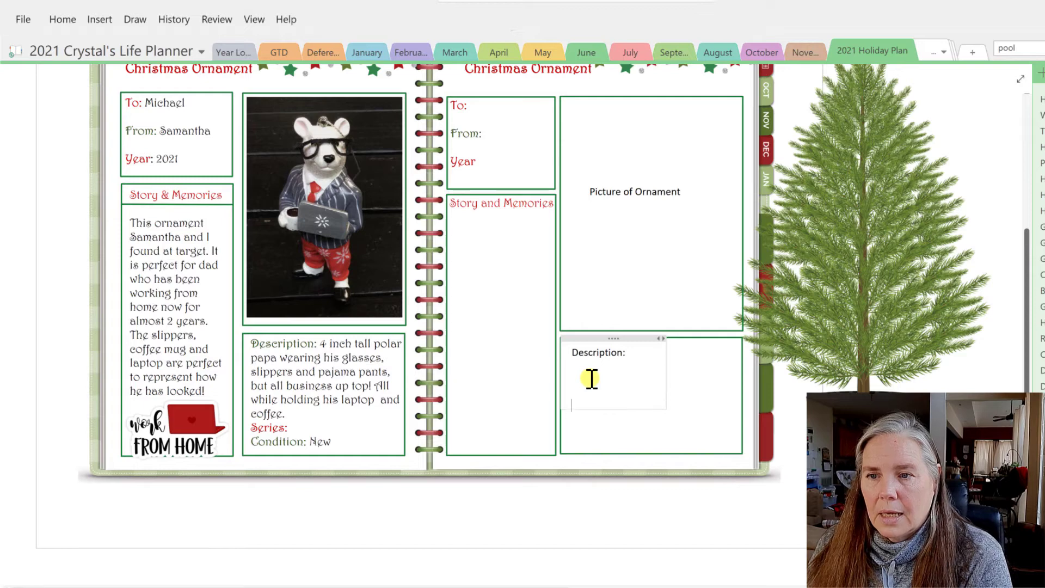
pyautogui.write('Series:')
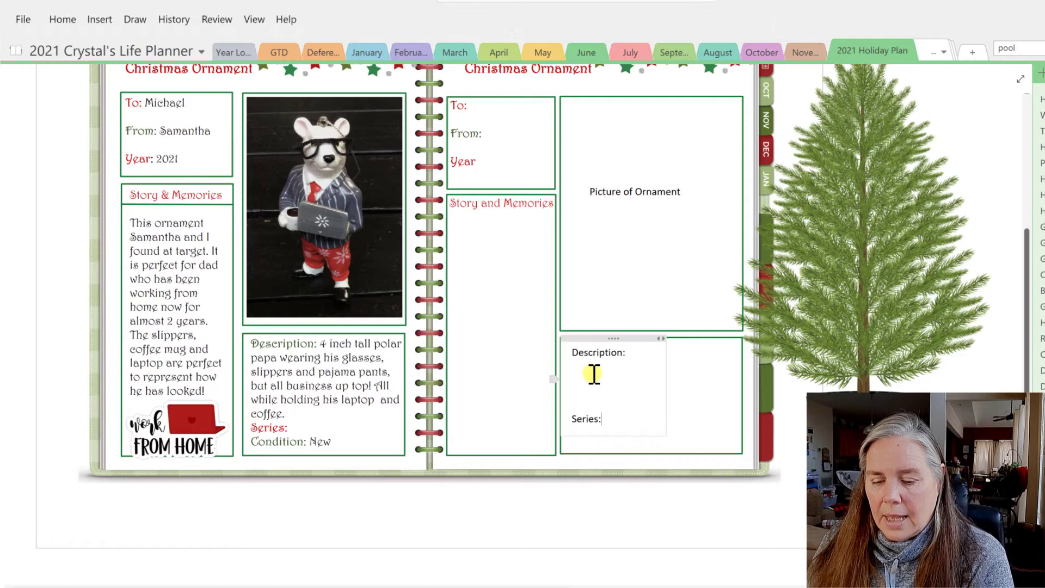
pyautogui.press('Return')
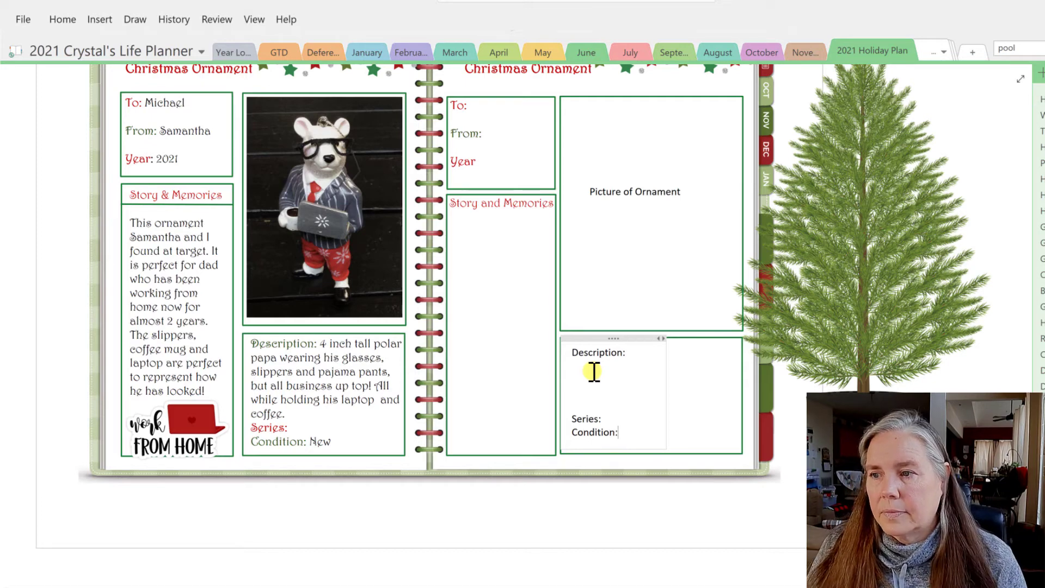
# Change the font color of the "Description:" label to dark green.
pyautogui.moveTo(573, 353); pyautogui.dragTo(624, 353)
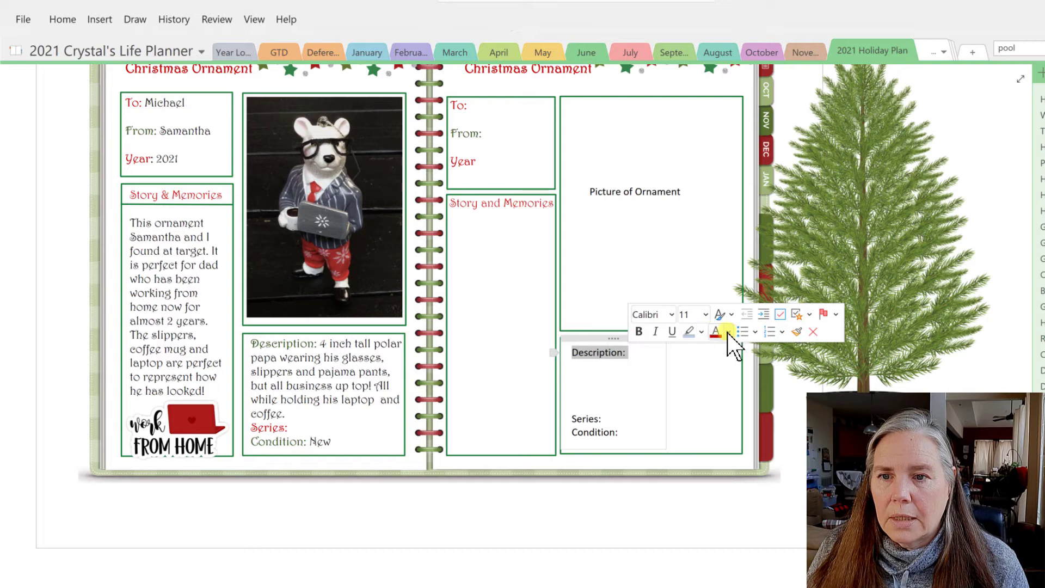
pyautogui.click(729, 331)
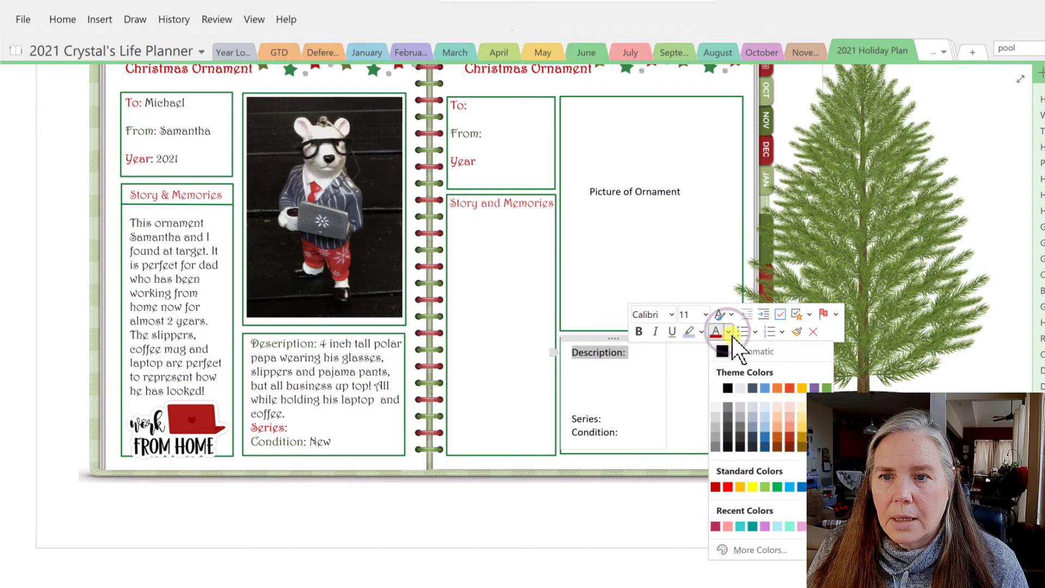
pyautogui.click(826, 437)
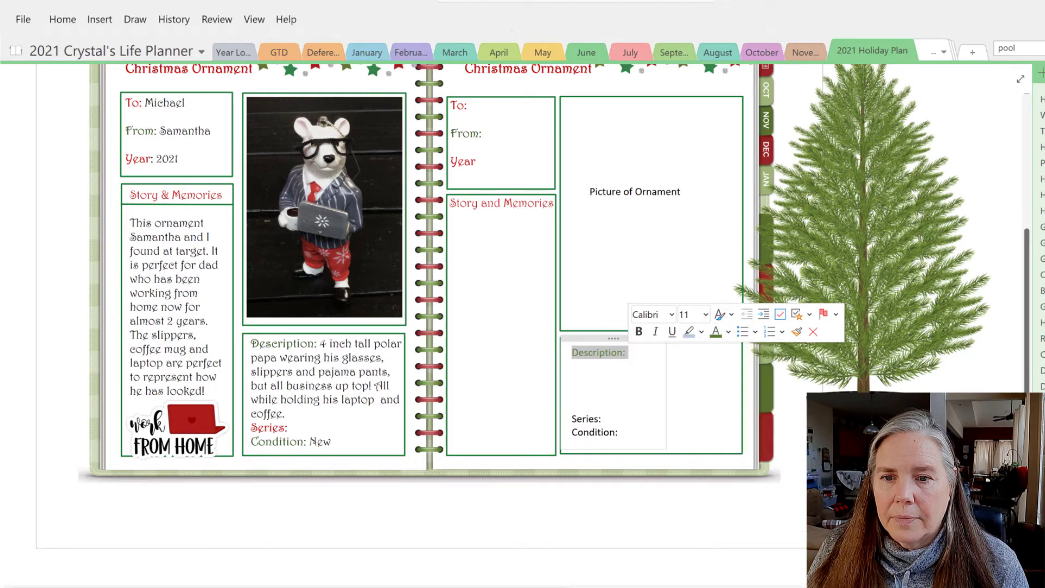
# Format the "Description:" label in the lower box as bold Harrington at size 12.
pyautogui.click(672, 315)
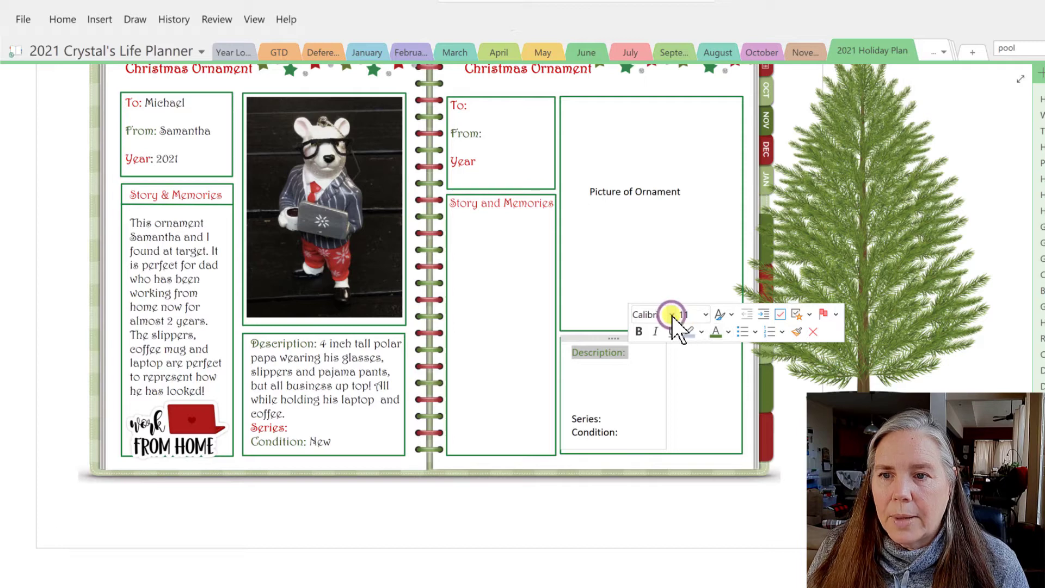
pyautogui.scroll(2, 762, 65)
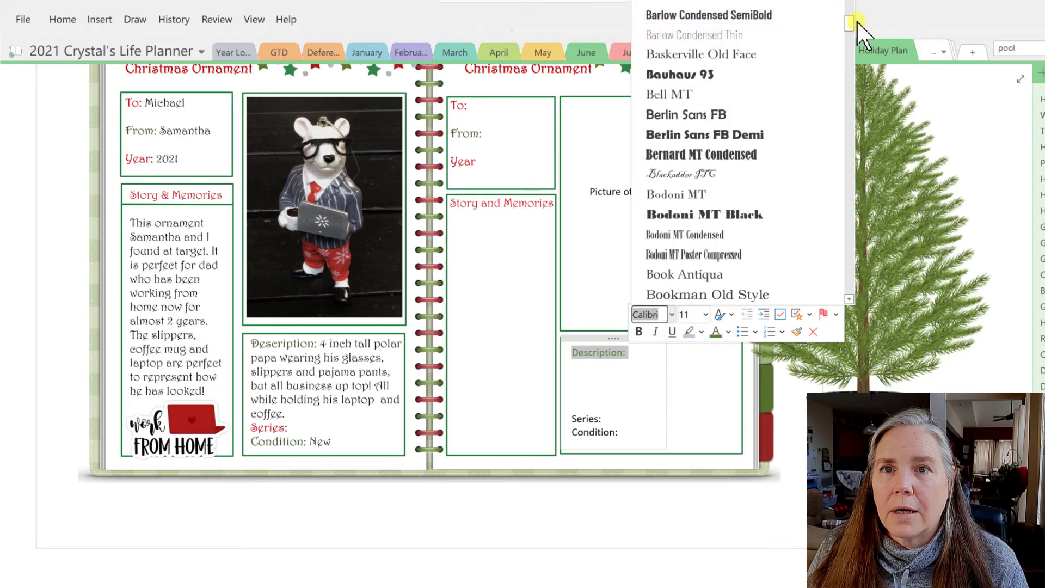
pyautogui.scroll(4, 857, 22)
pyautogui.click(761, 9)
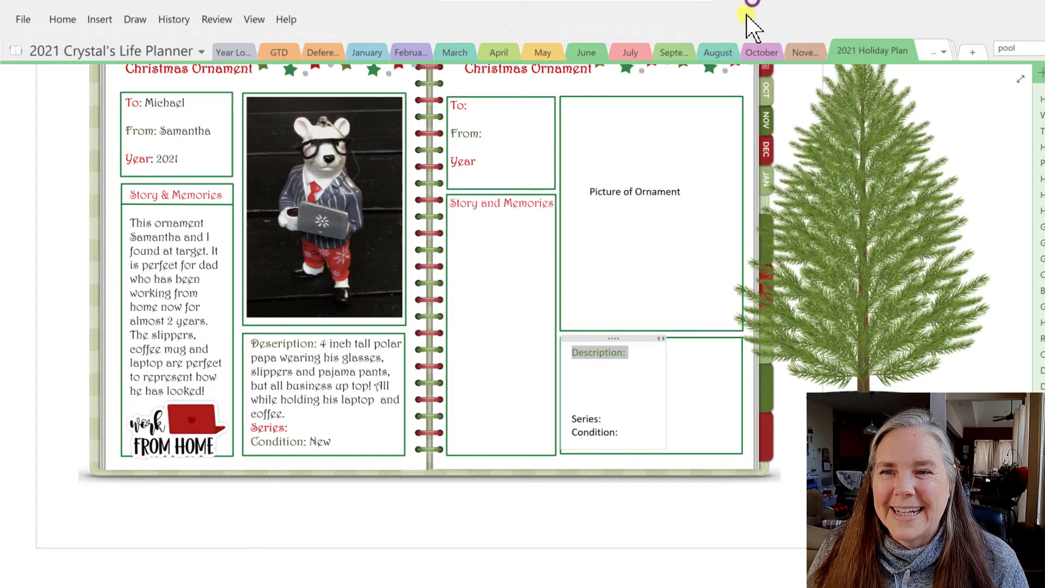
pyautogui.rightClick(626, 360)
pyautogui.click(637, 330)
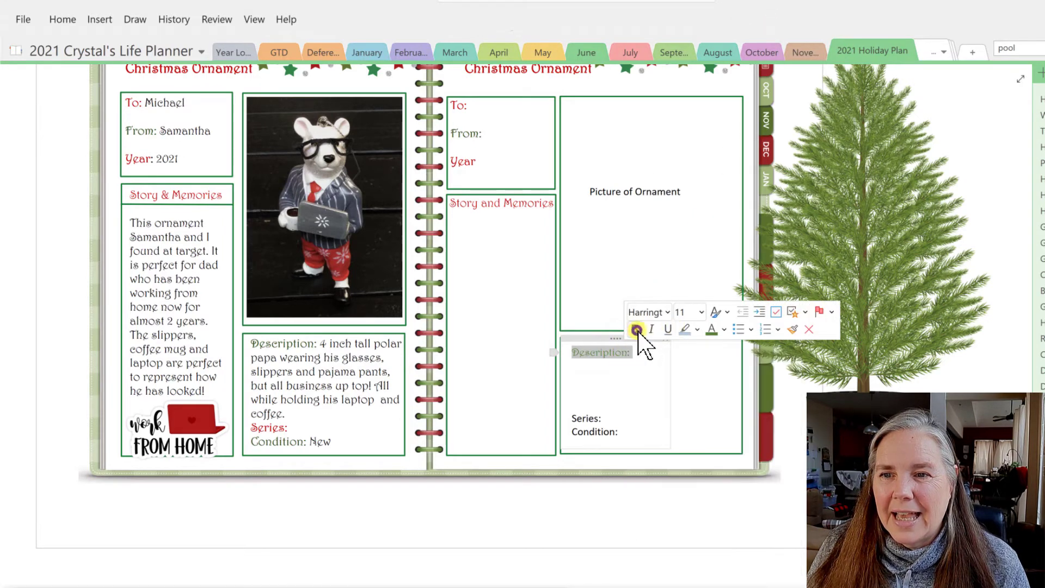
pyautogui.click(701, 312)
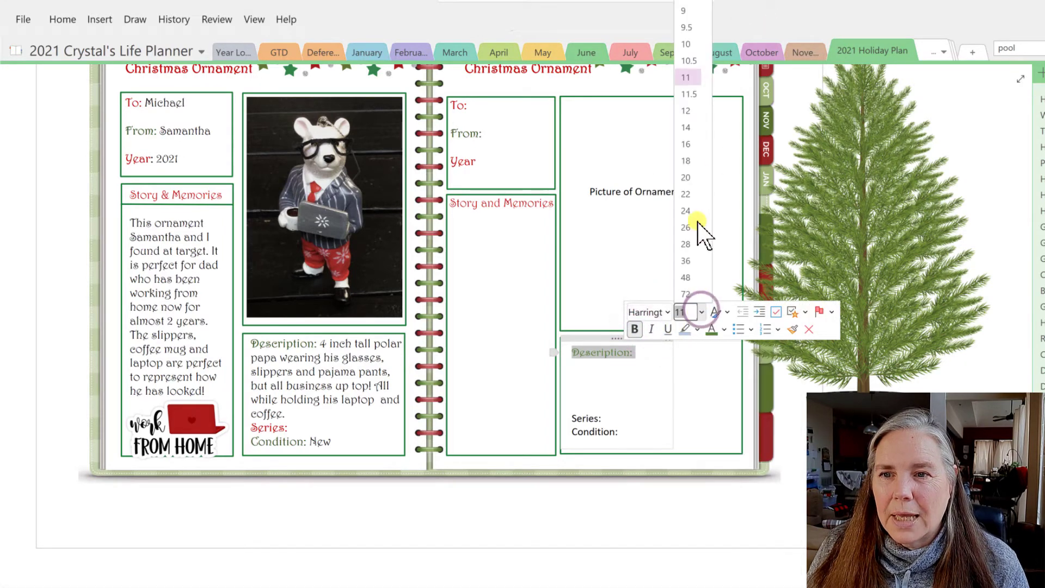
pyautogui.click(687, 111)
# Copy the "Description:" label's formatting onto the "Condition:" label with Format Painter.
pyautogui.click(70, 20)
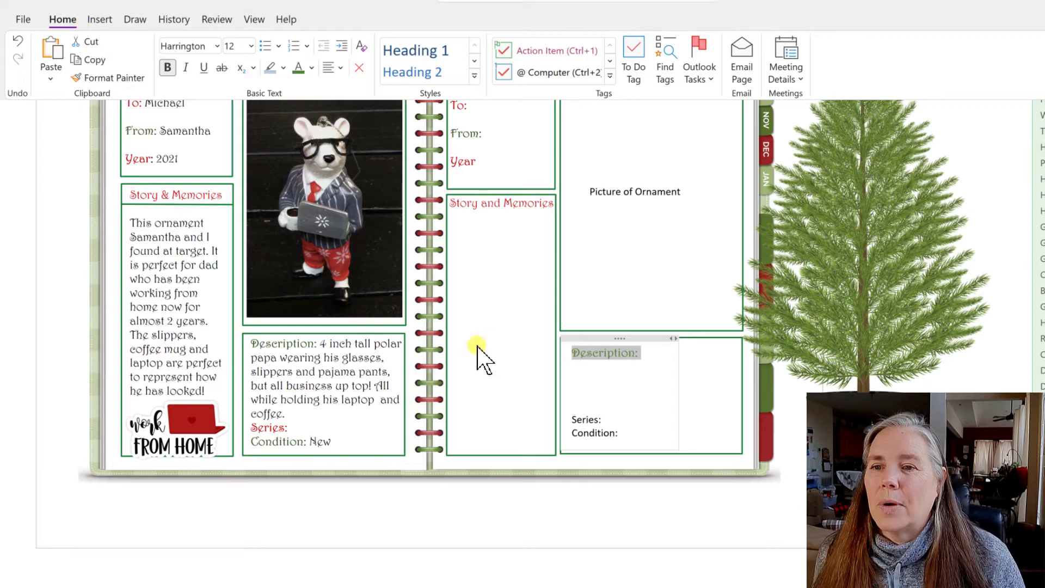
pyautogui.click(116, 78)
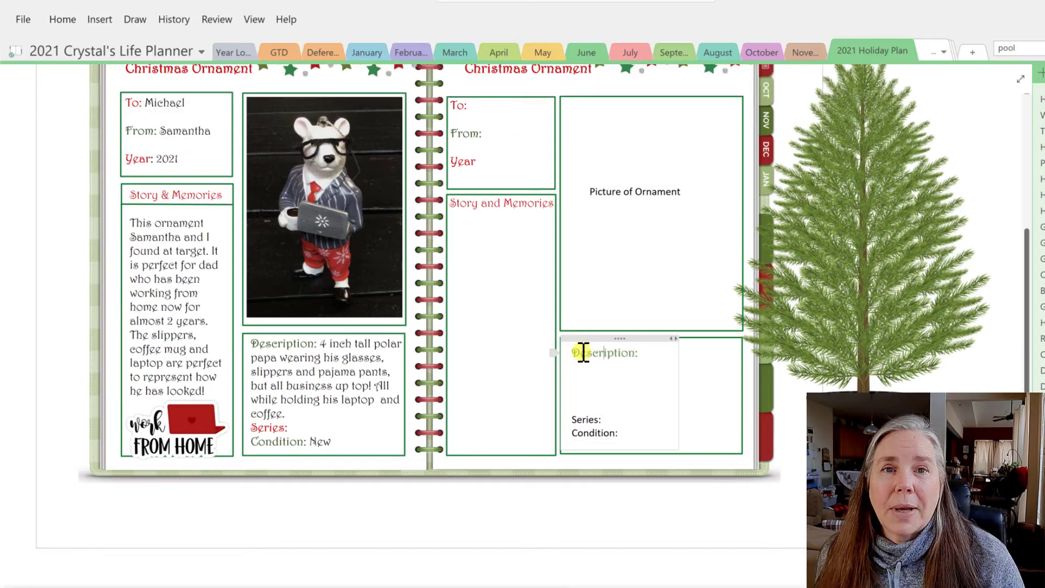
pyautogui.moveTo(572, 352); pyautogui.dragTo(642, 351)
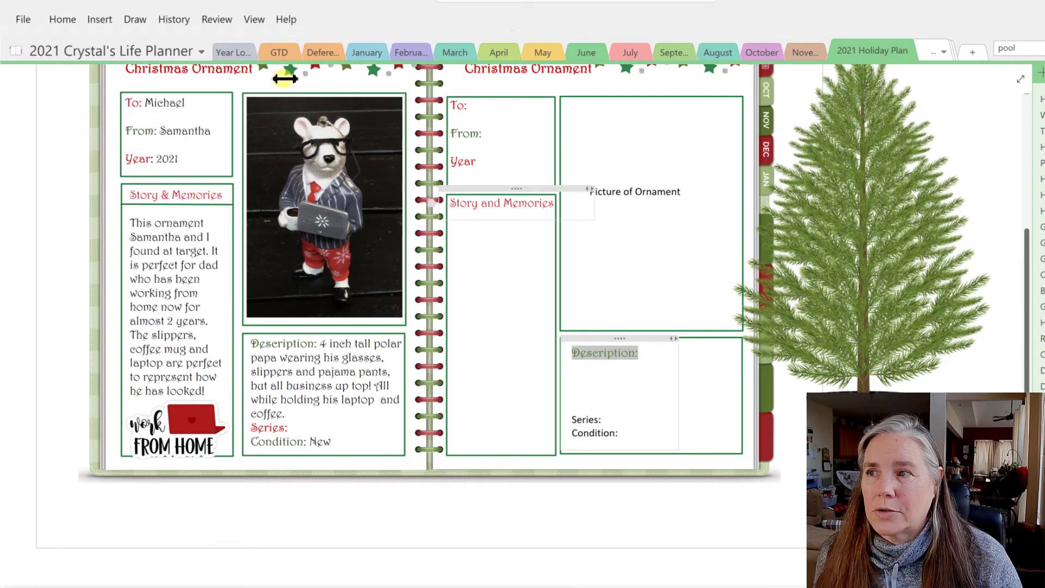
pyautogui.click(63, 20)
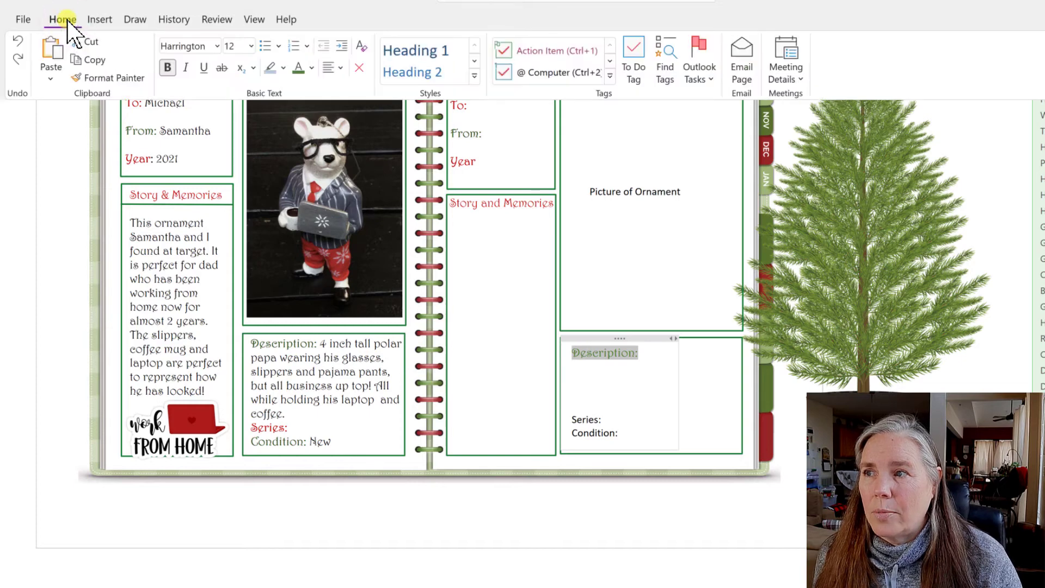
pyautogui.click(86, 78)
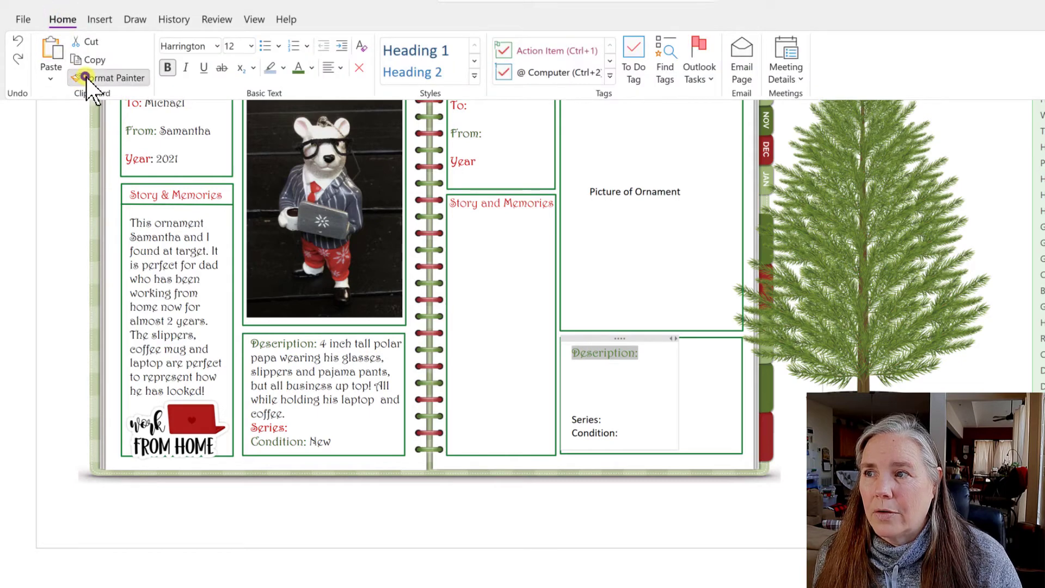
pyautogui.click(582, 445)
pyautogui.moveTo(571, 433); pyautogui.dragTo(631, 437)
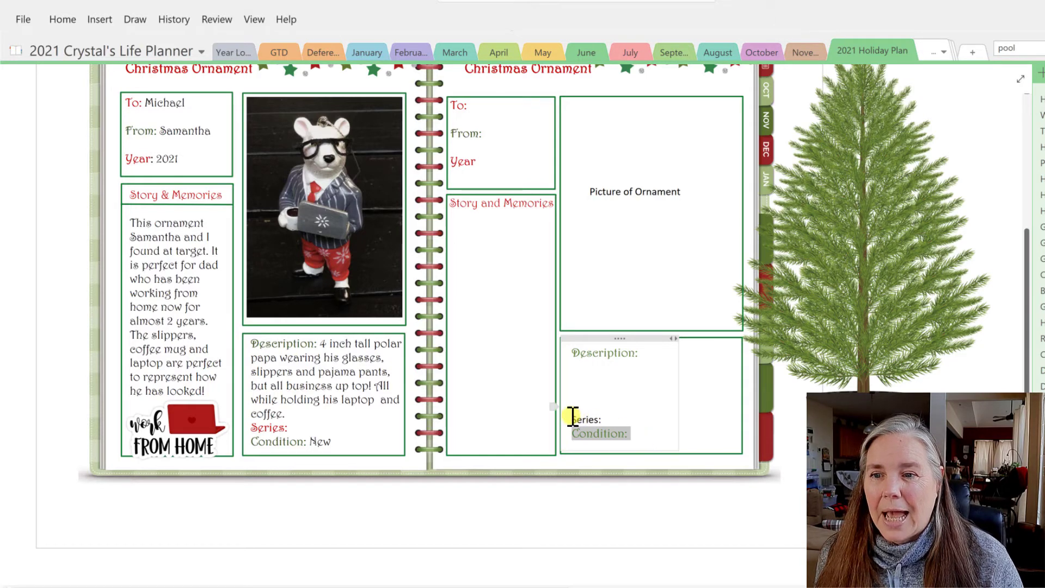
# Copy the "Condition:" label's formatting onto the "Series:" label with Format Painter.
pyautogui.click(61, 19)
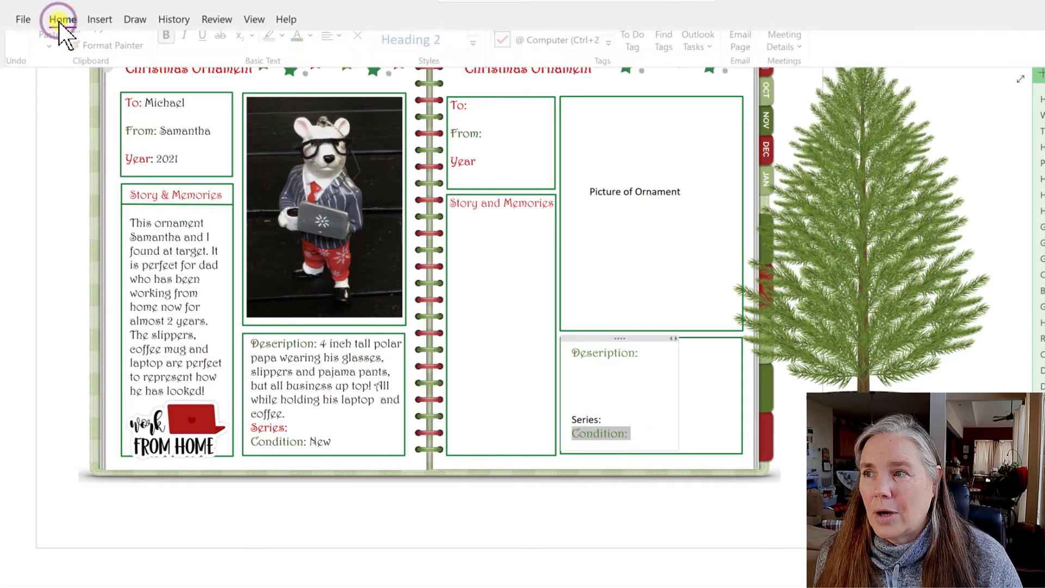
pyautogui.click(80, 77)
pyautogui.click(570, 418)
pyautogui.moveTo(566, 420)
pyautogui.mouseDown()
pyautogui.moveTo(615, 419)
pyautogui.moveTo(612, 430)
pyautogui.mouseUp()
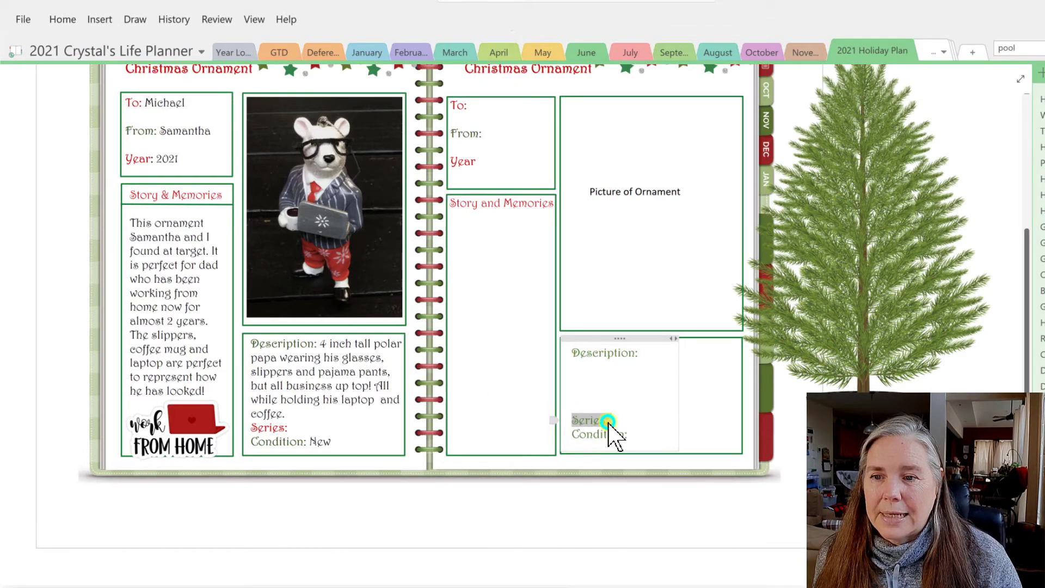
# Change the font color of the "Series:" label to red and deselect the note.
pyautogui.rightClick(609, 422)
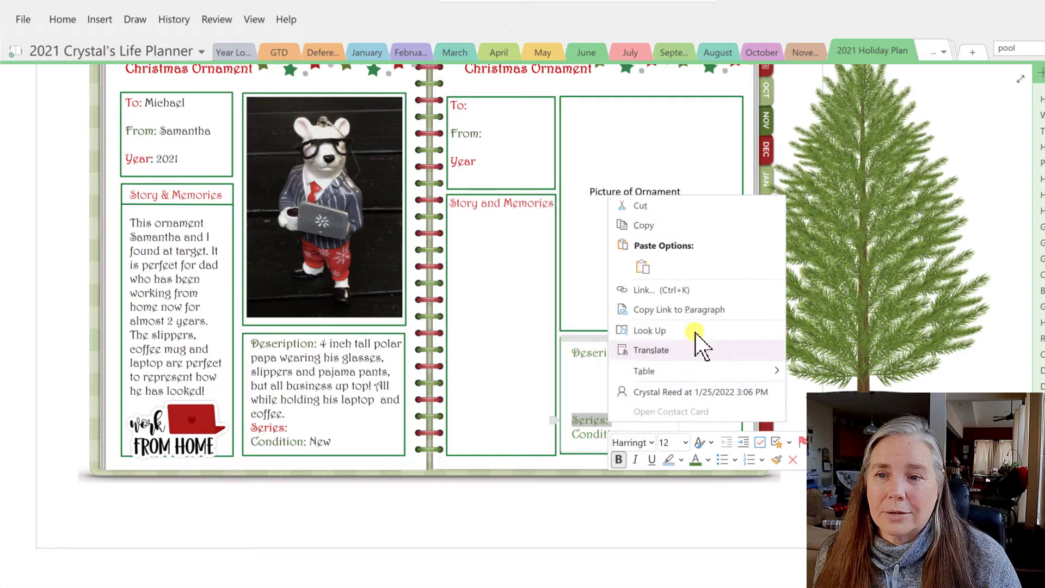
pyautogui.click(708, 460)
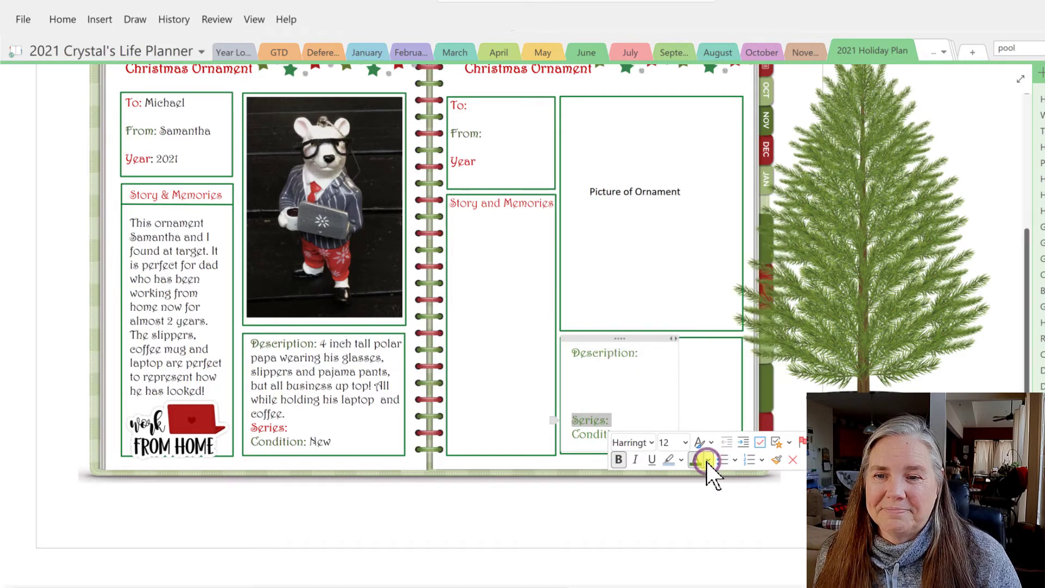
pyautogui.click(708, 461)
pyautogui.click(695, 378)
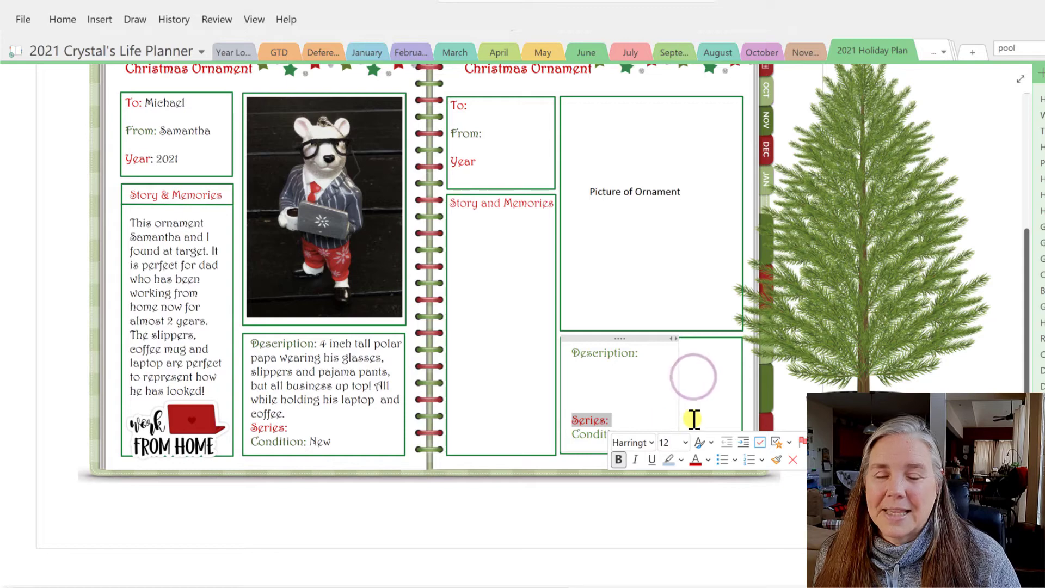
pyautogui.click(617, 493)
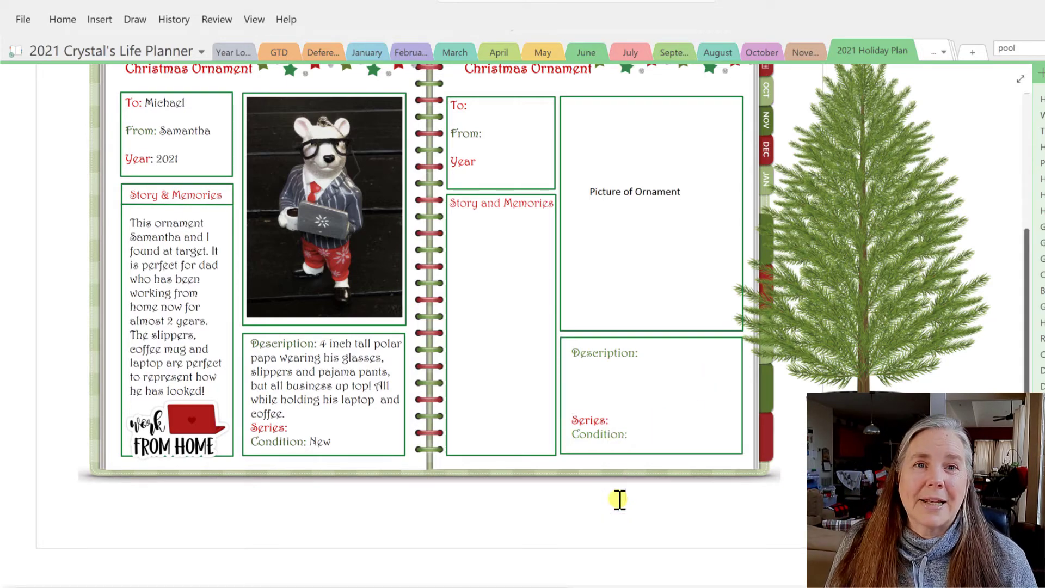
# Insert one more blank line above "Series:", nudge the note up, and widen its container to nearly the lower box's width.
pyautogui.click(620, 409)
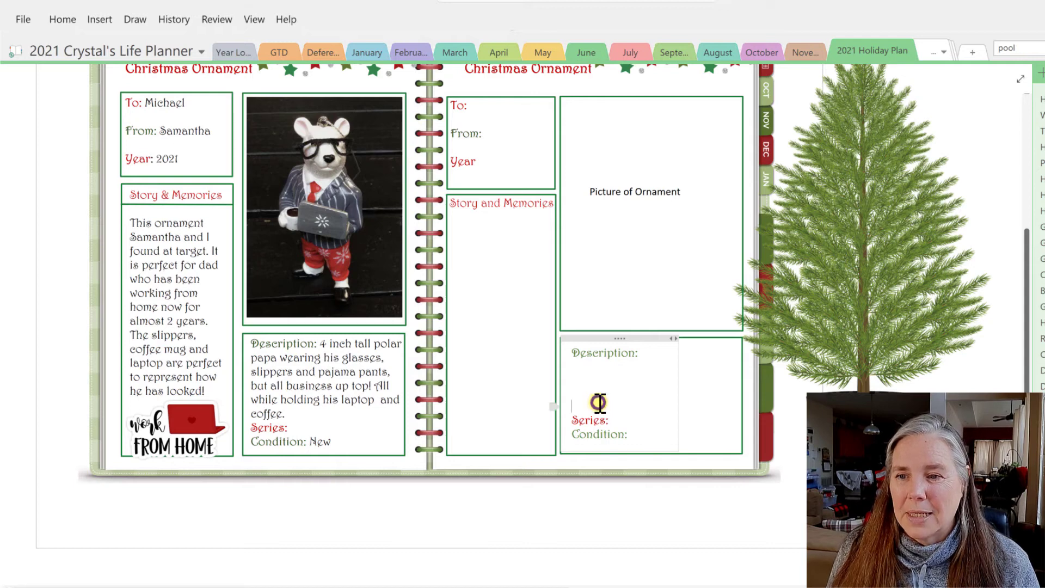
pyautogui.press('Down')
pyautogui.press('Return')
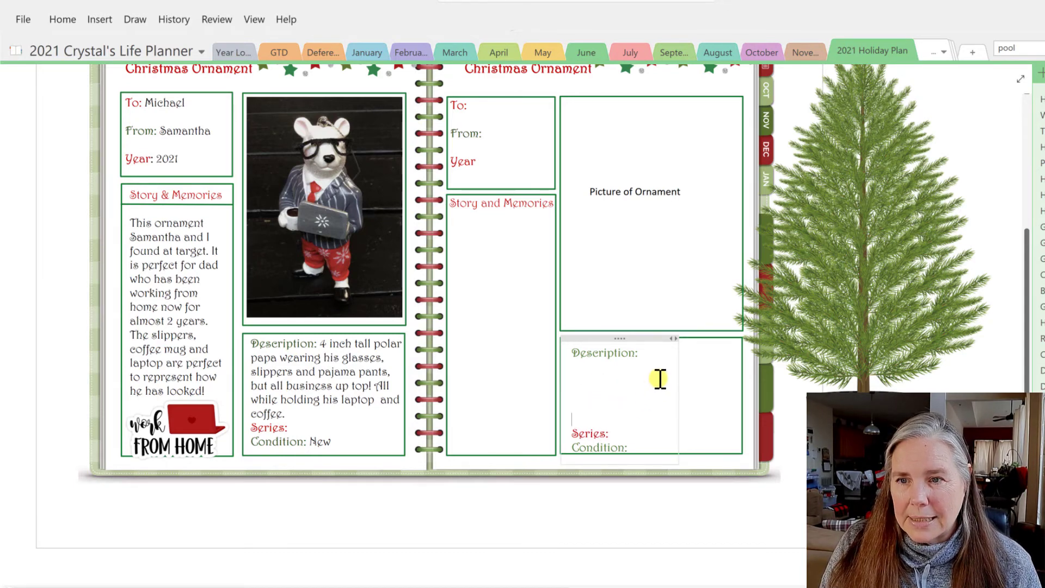
pyautogui.moveTo(623, 341); pyautogui.dragTo(621, 337)
pyautogui.click(707, 415)
pyautogui.click(670, 377)
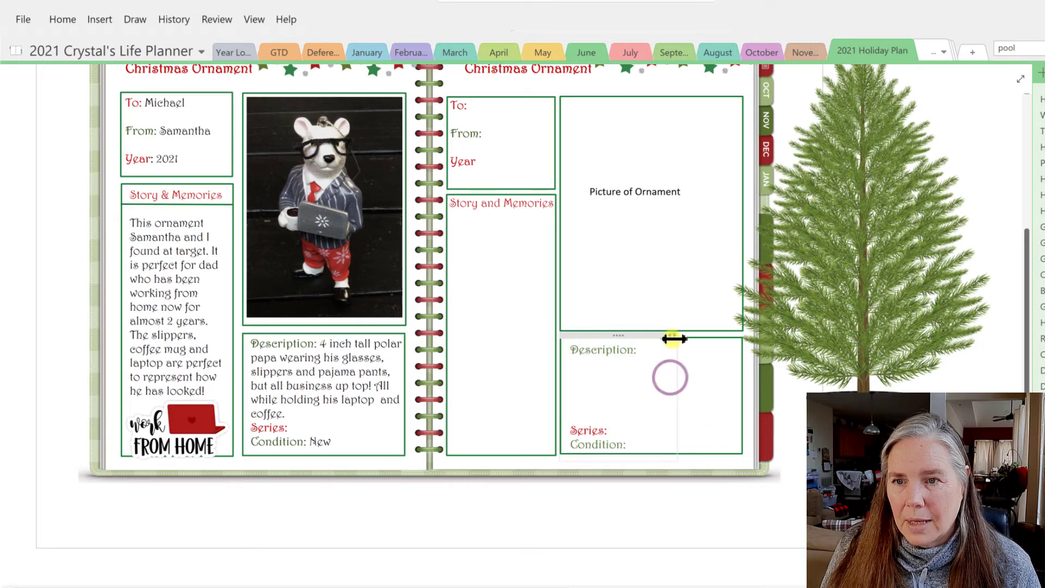
pyautogui.moveTo(672, 334); pyautogui.dragTo(739, 334)
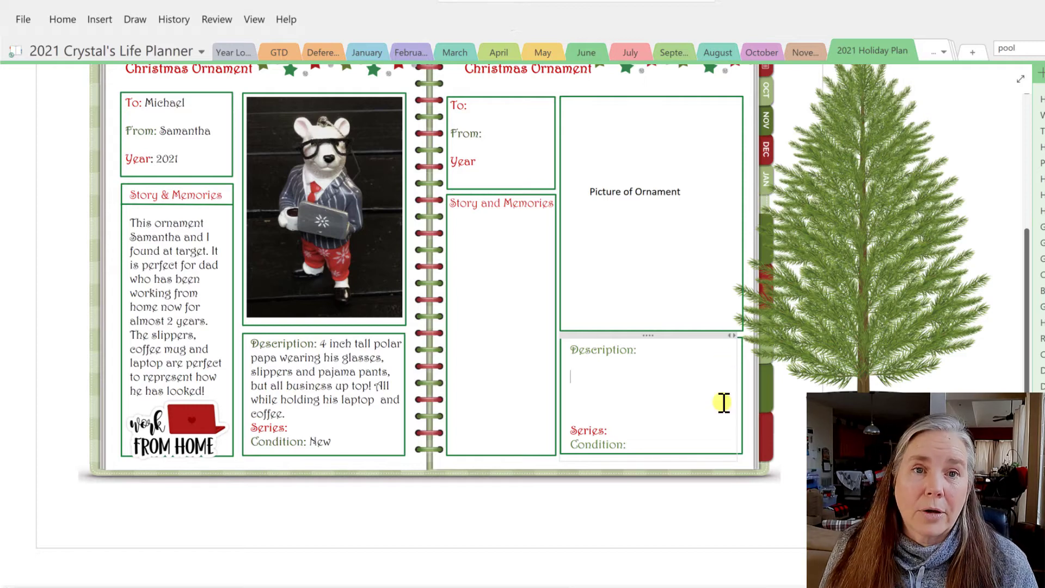
pyautogui.click(705, 529)
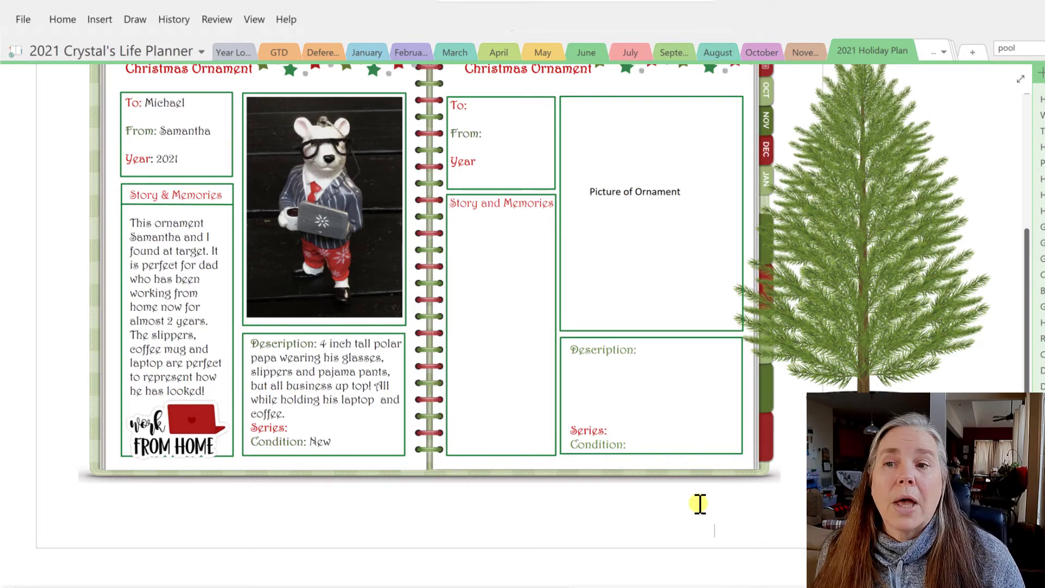
# Move the Christmas tree picture farther away from the planner so it no longer overlaps the page tabs.
pyautogui.scroll(1, 700, 504)
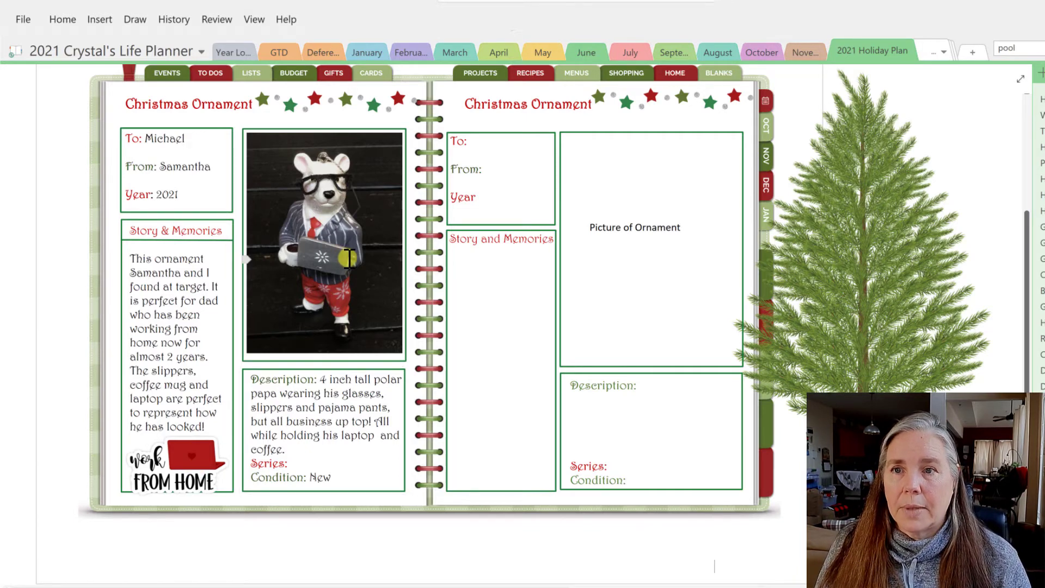
pyautogui.moveTo(871, 344); pyautogui.dragTo(968, 345)
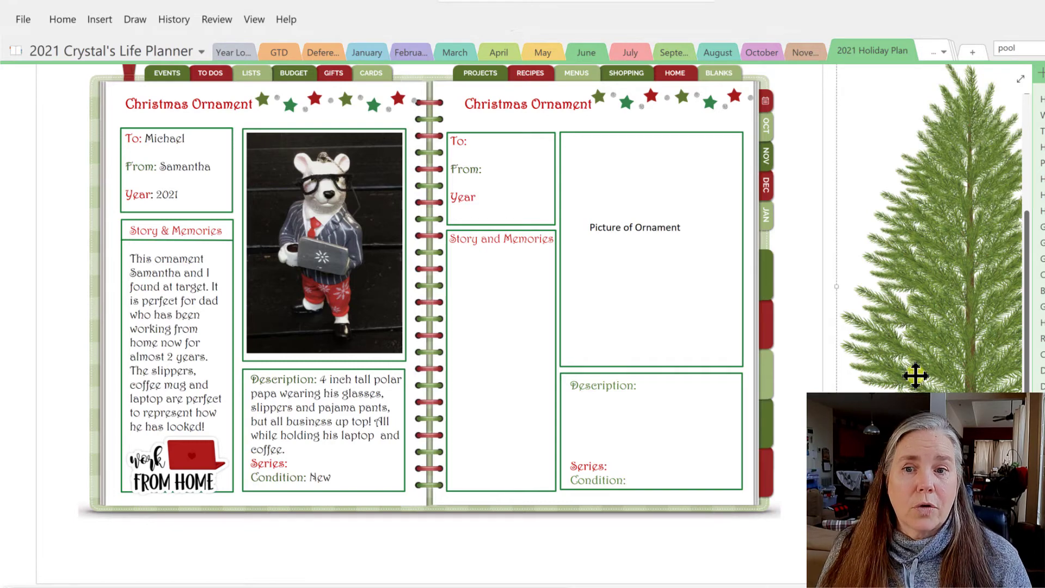
pyautogui.scroll(3, 915, 376)
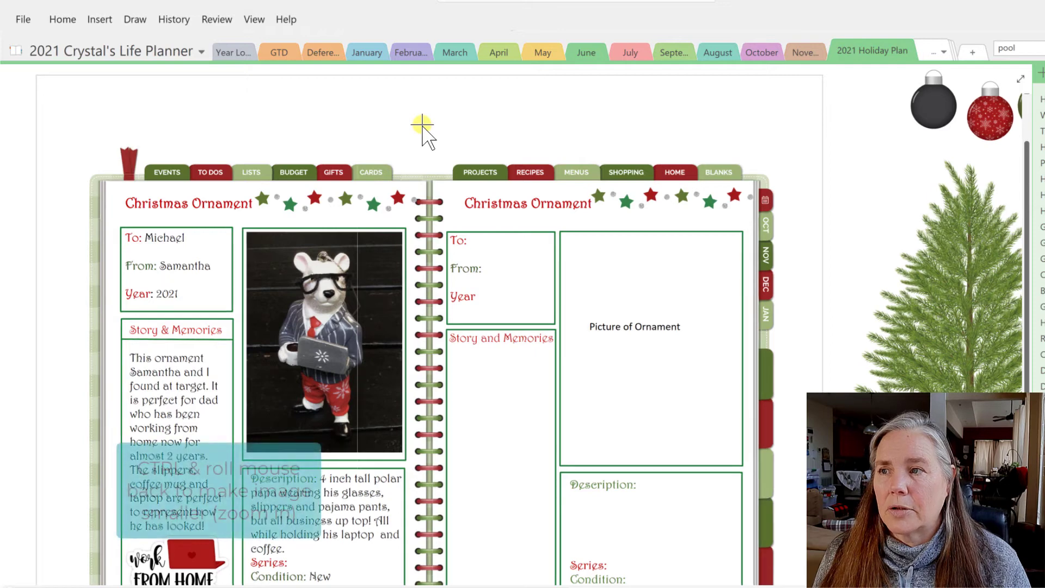
pyautogui.scroll(-2, 422, 126)
pyautogui.scroll(-3, 422, 126)
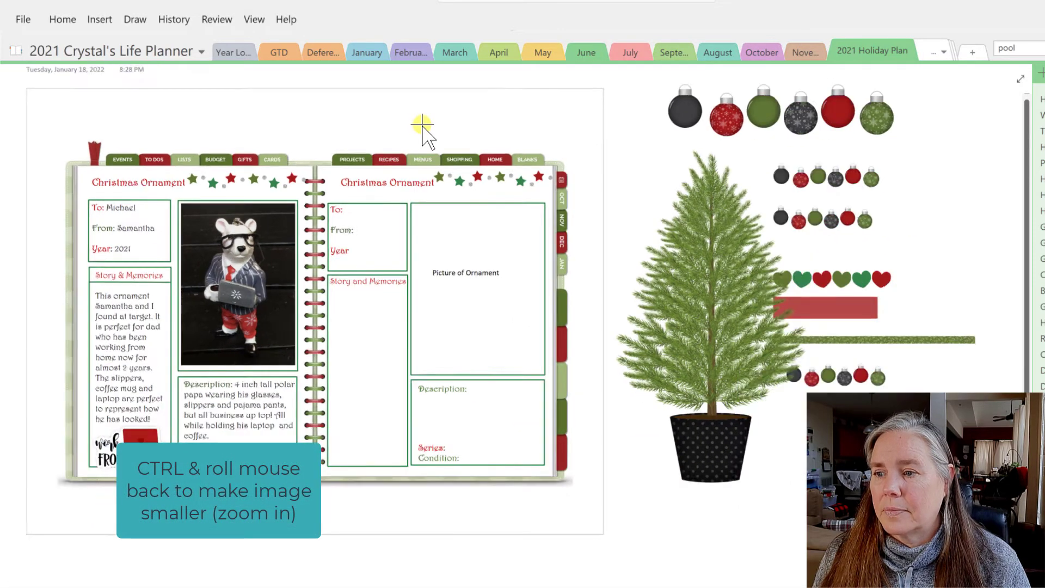
pyautogui.click(135, 19)
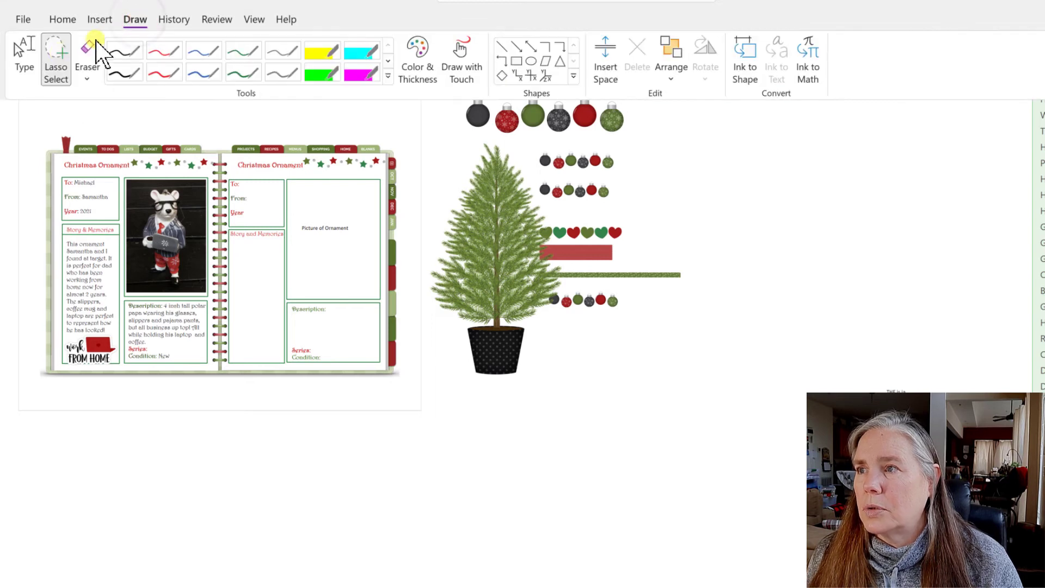
pyautogui.click(56, 55)
pyautogui.click(108, 93)
pyautogui.click(107, 93)
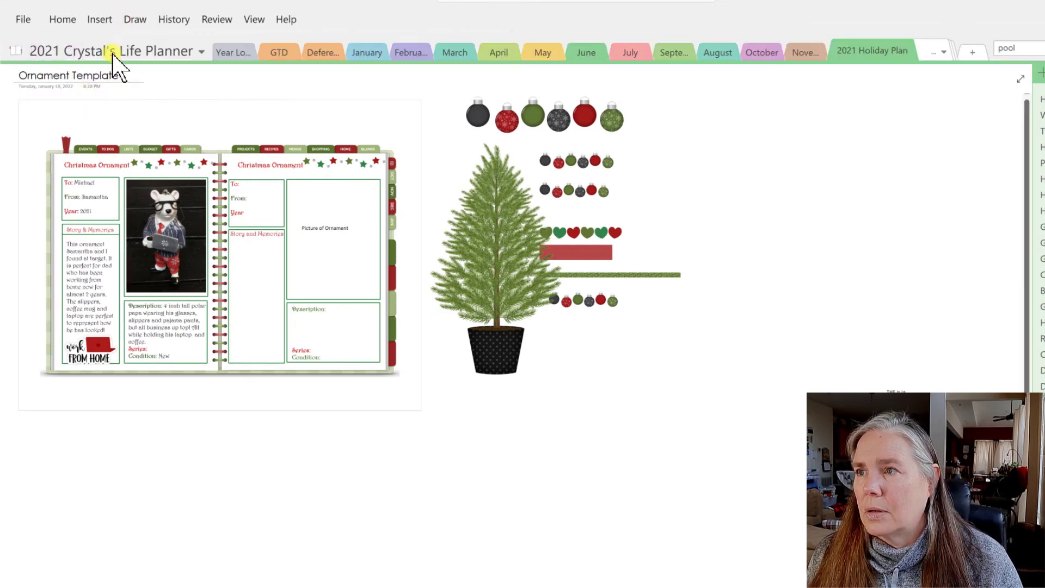
# Lasso-select the whole planner spread with all its boxes, pictures and labels, and copy the selection.
pyautogui.click(133, 19)
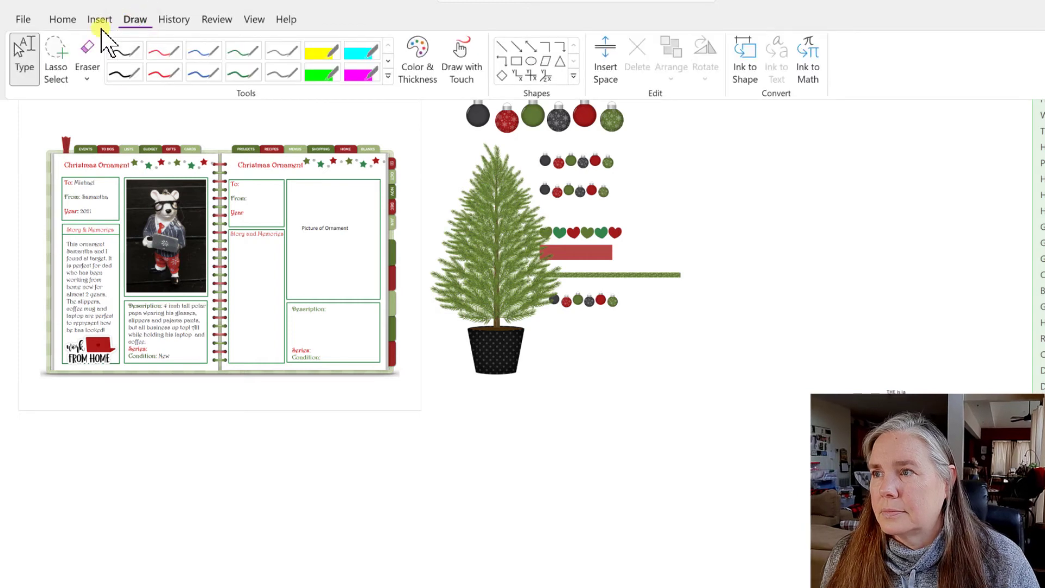
pyautogui.click(56, 54)
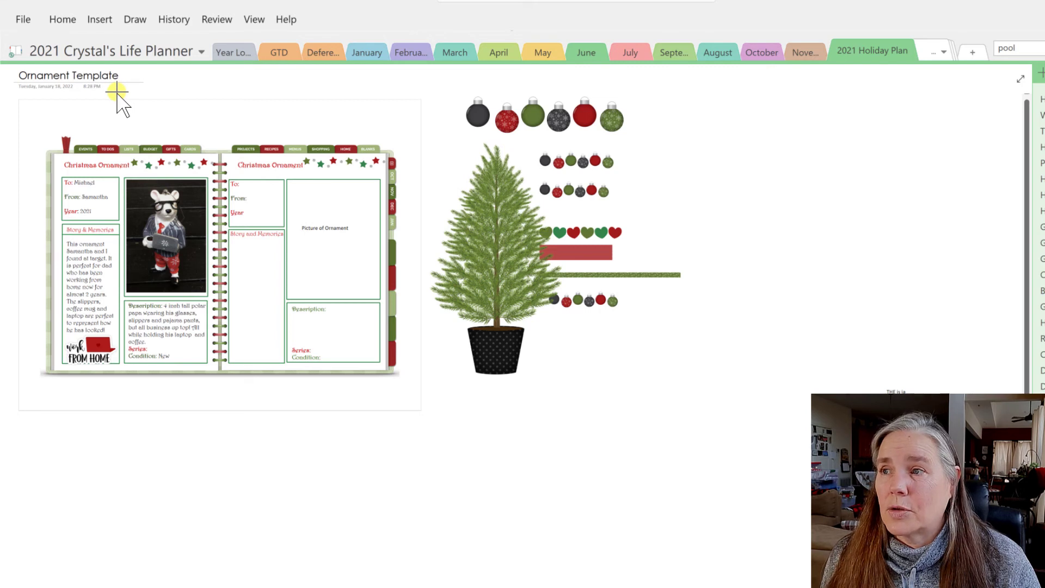
pyautogui.moveTo(116, 92)
pyautogui.mouseDown()
pyautogui.moveTo(11, 105)
pyautogui.moveTo(7, 373)
pyautogui.moveTo(38, 426)
pyautogui.moveTo(119, 437)
pyautogui.moveTo(418, 413)
pyautogui.moveTo(437, 372)
pyautogui.moveTo(429, 94)
pyautogui.moveTo(124, 98)
pyautogui.mouseUp()
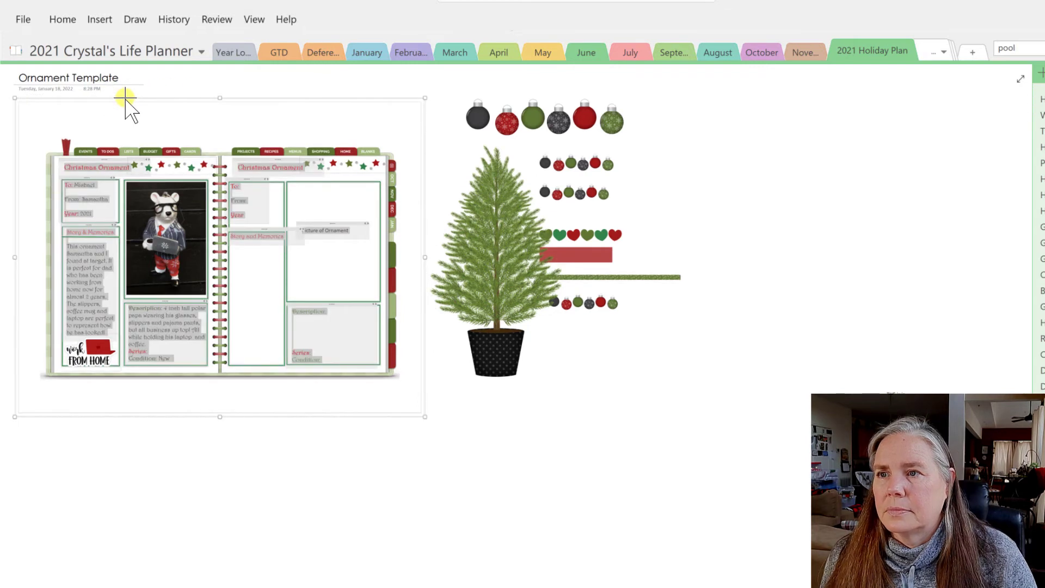
pyautogui.rightClick(224, 251)
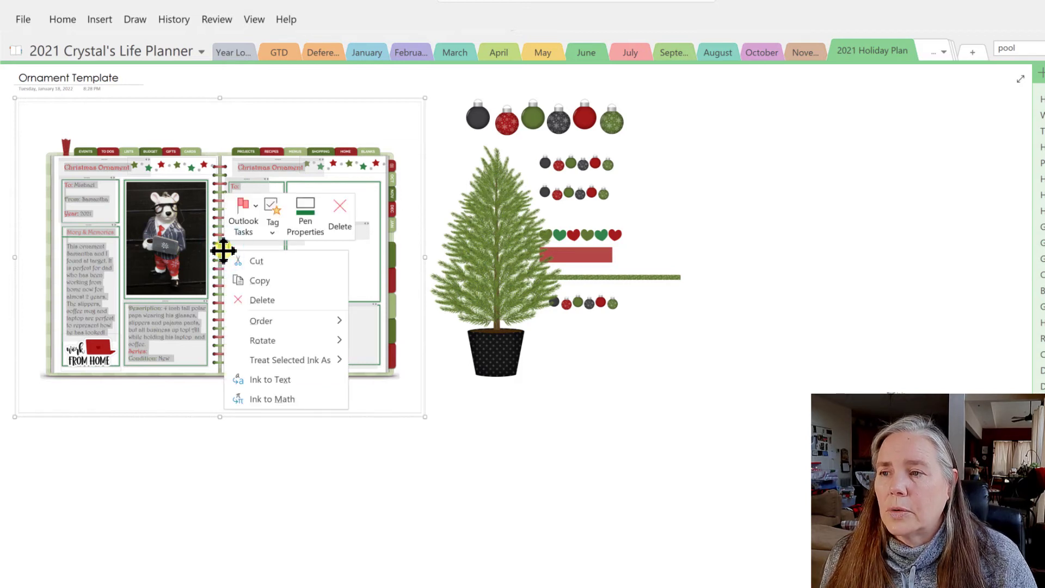
pyautogui.click(257, 283)
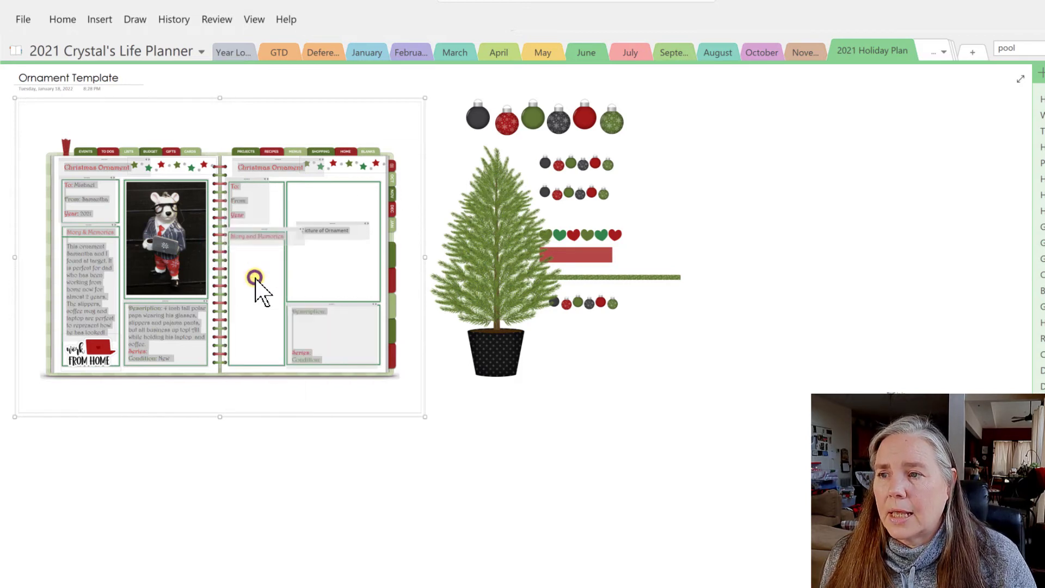
# Paste the copied planner spread onto a new blank page, keeping its source formatting.
pyautogui.click(25, 446)
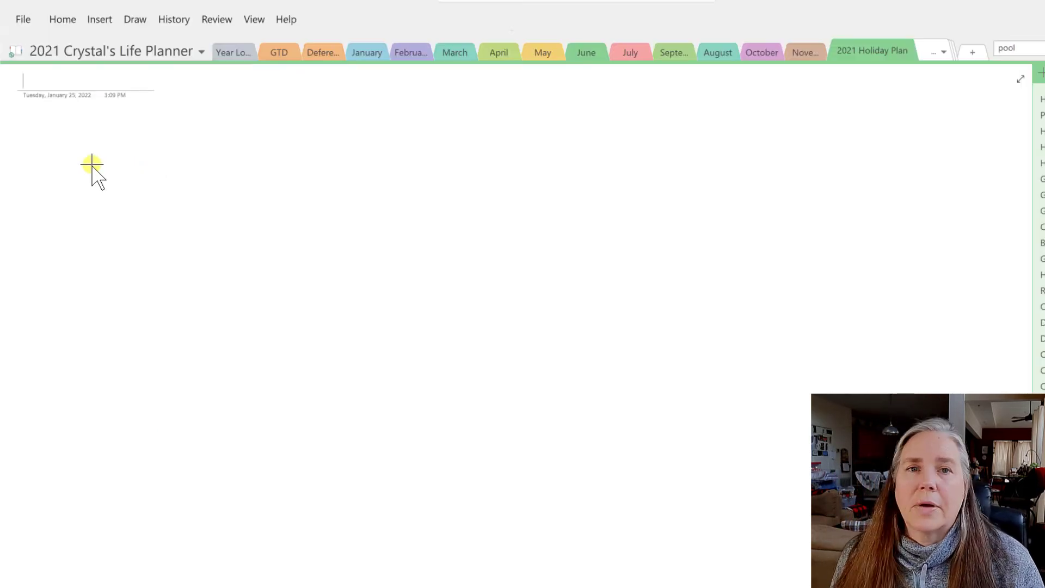
pyautogui.rightClick(50, 141)
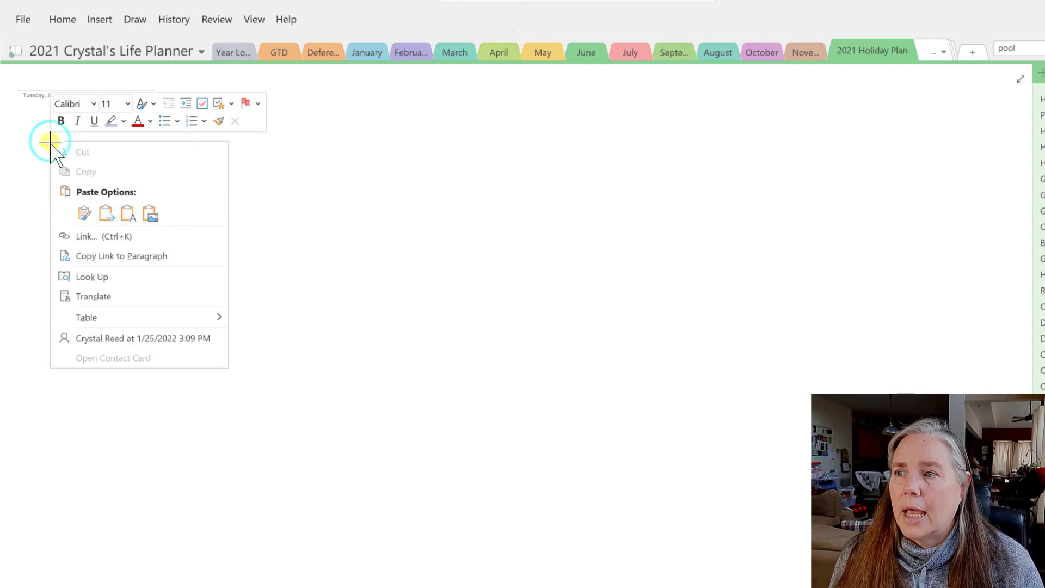
pyautogui.click(83, 211)
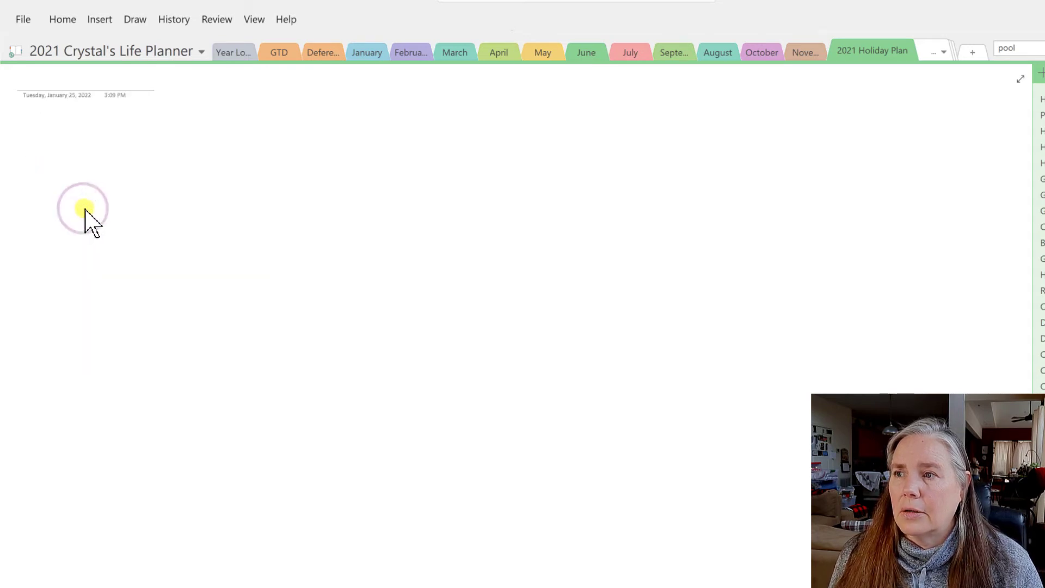
pyautogui.click(190, 221)
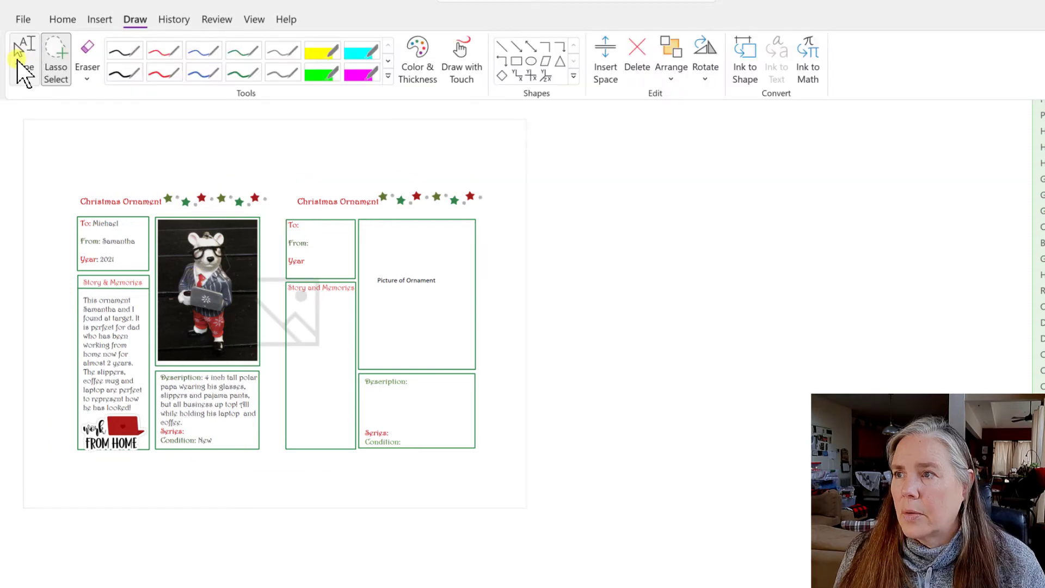
# Return to text mode and delete the bear ornament photo from the pasted spread's first page.
pyautogui.click(16, 58)
pyautogui.hotkey('ctrl', 'a')
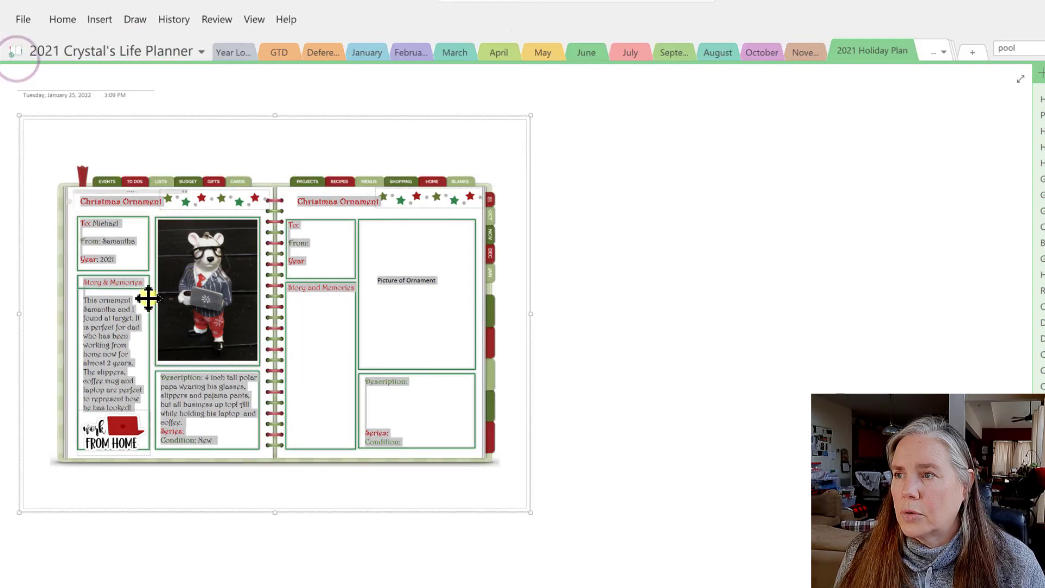
pyautogui.click(187, 308)
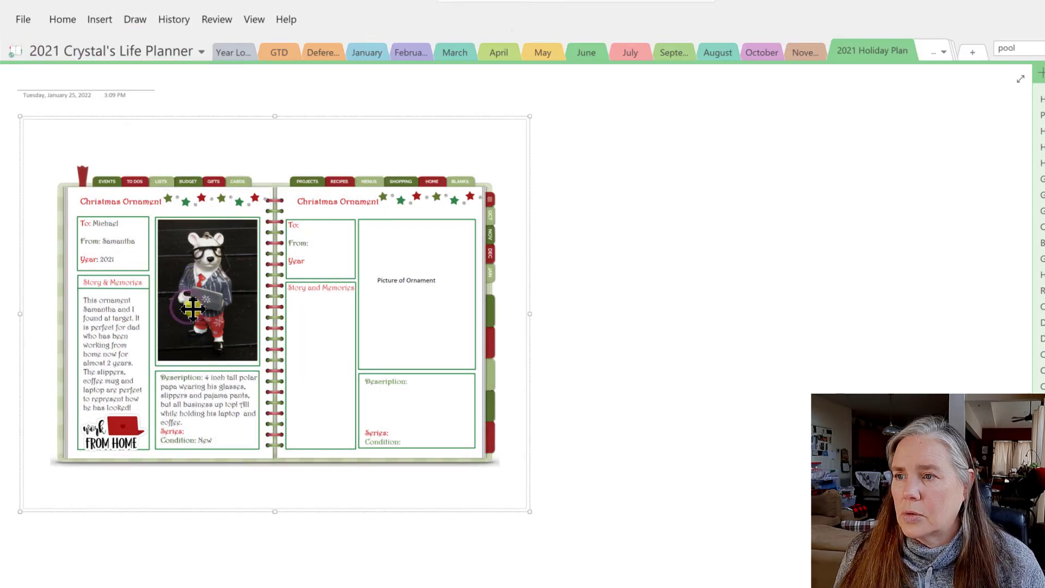
pyautogui.click(195, 308)
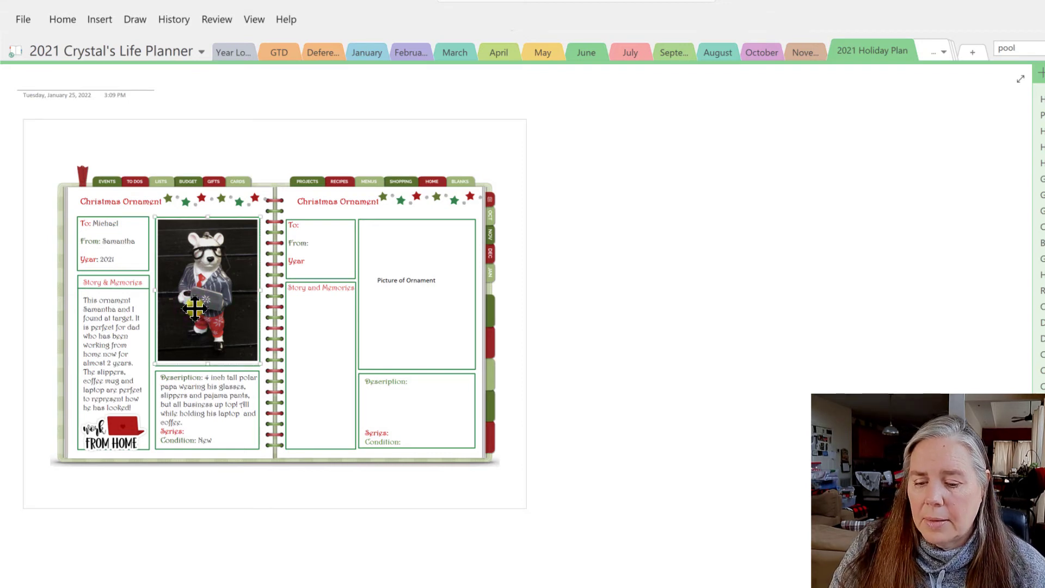
pyautogui.press('Delete')
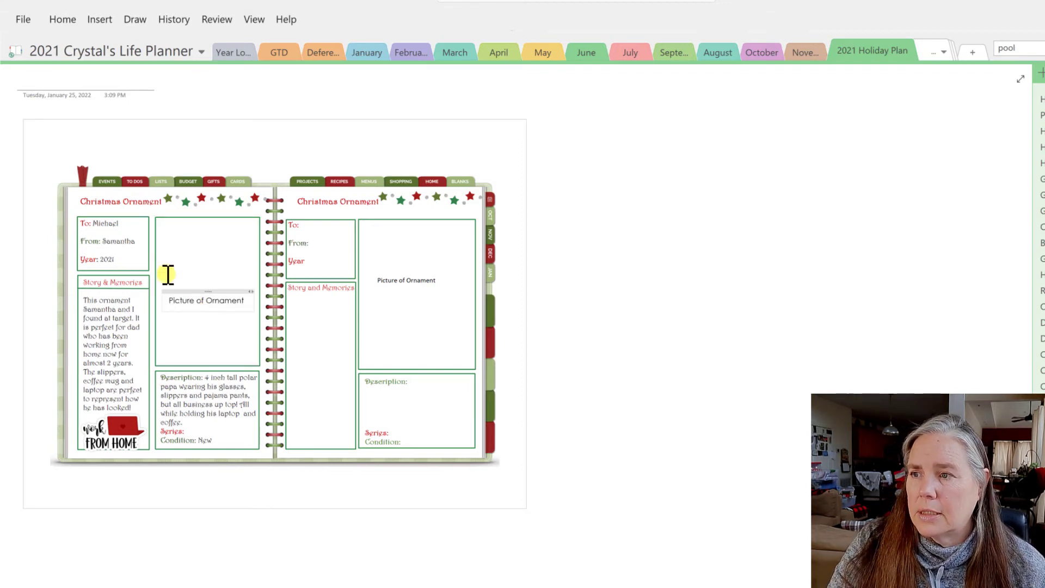
# Clear the filled-in entries after the "Year:", "From:" and "To:" labels on the spread's first page.
pyautogui.click(126, 257)
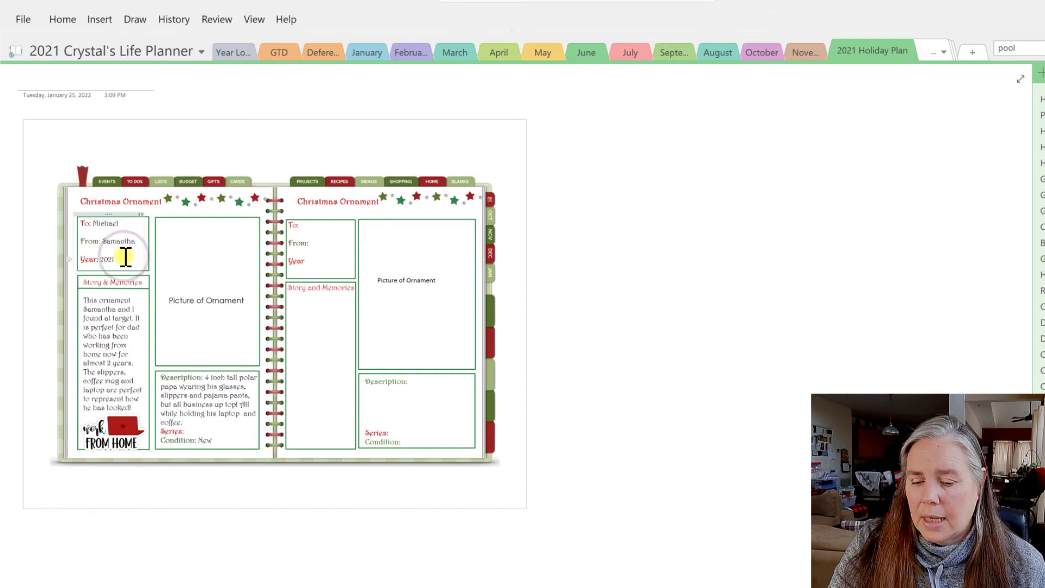
pyautogui.moveTo(125, 257); pyautogui.dragTo(98, 258)
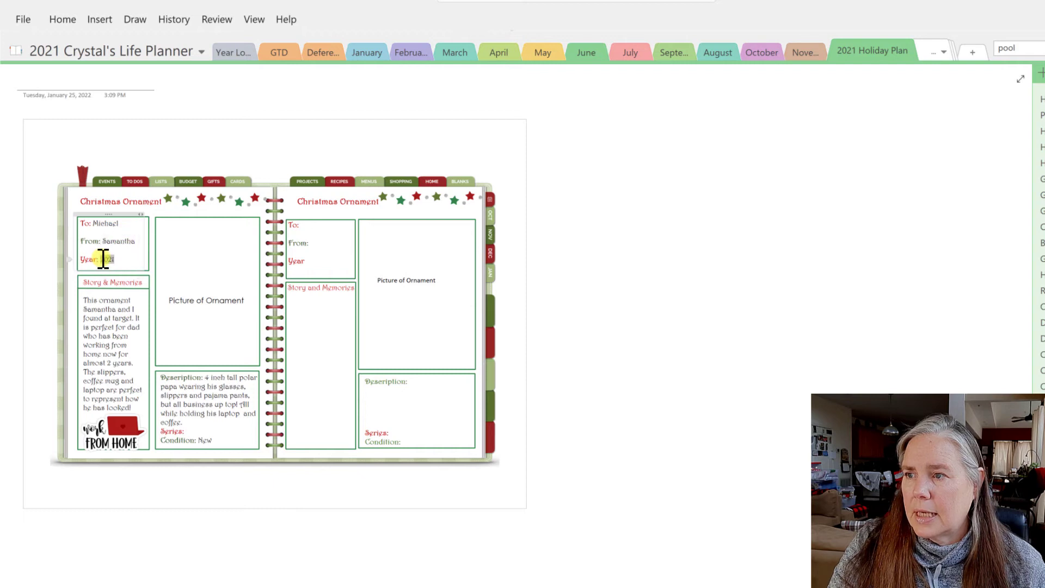
pyautogui.press('Delete')
pyautogui.moveTo(135, 240); pyautogui.dragTo(102, 241)
pyautogui.press('Delete')
pyautogui.doubleClick(119, 223)
pyautogui.press('Delete')
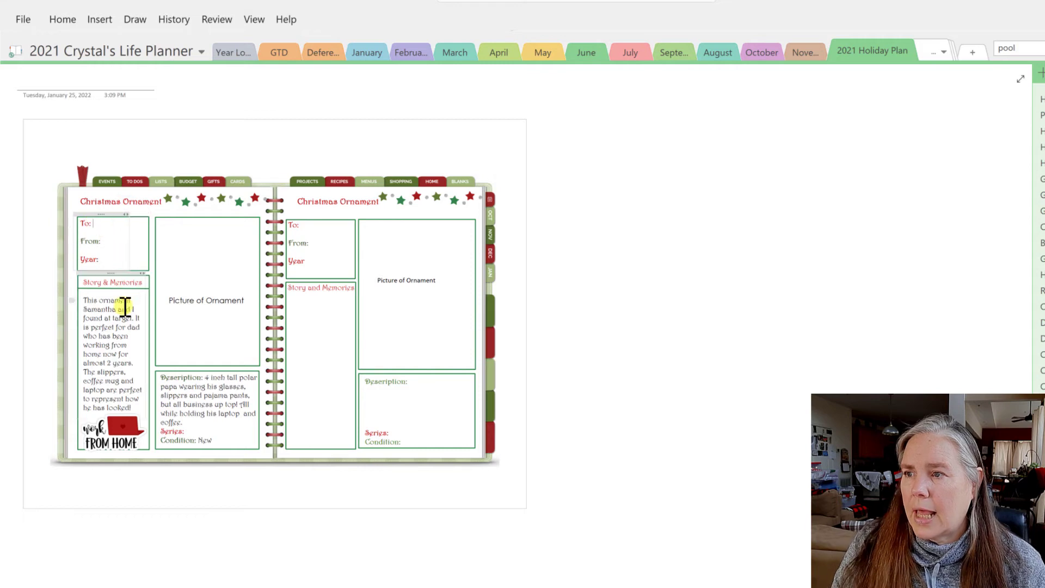
# Delete the story text under "Story & Memories" and the "Work from Home" graphic below it.
pyautogui.click(87, 303)
pyautogui.moveTo(88, 303); pyautogui.dragTo(134, 408)
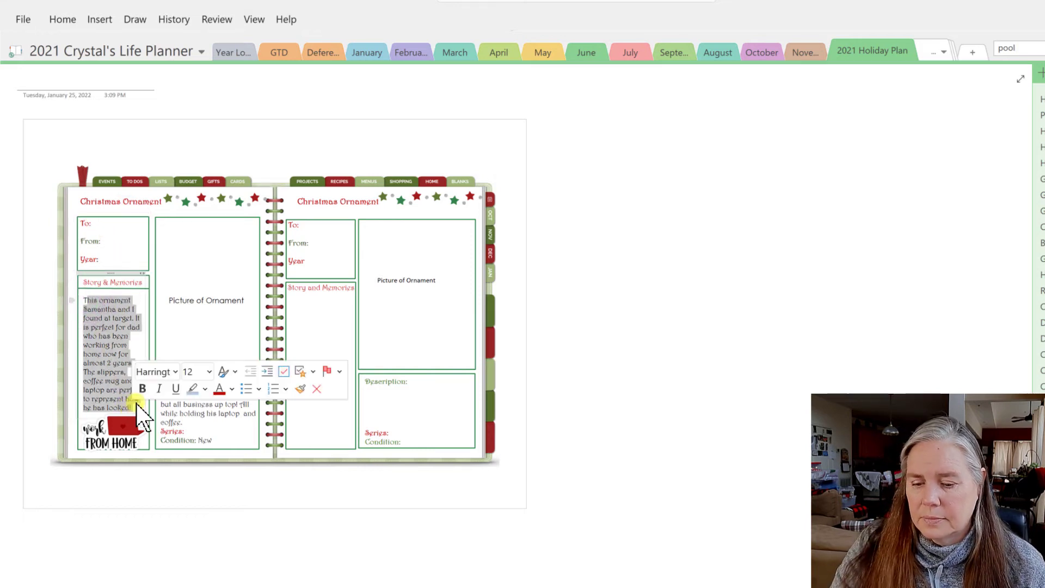
pyautogui.write('T')
pyautogui.press('BackSpace')
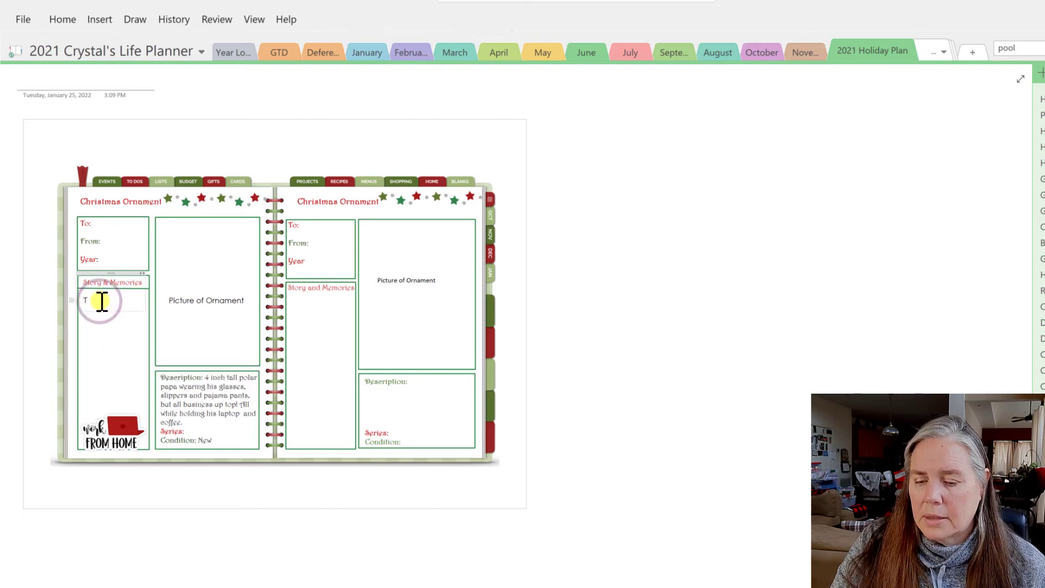
pyautogui.click(126, 426)
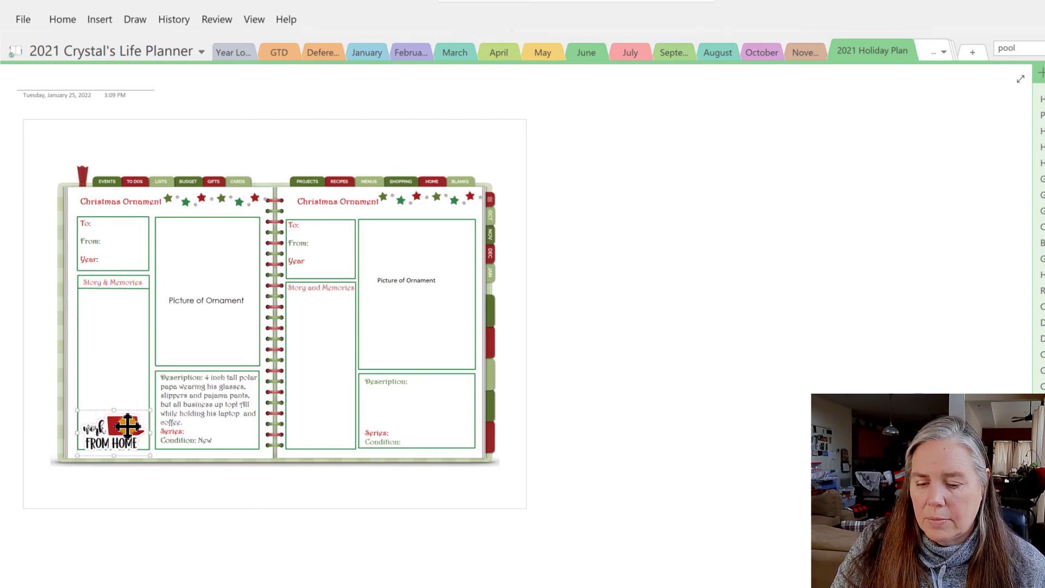
pyautogui.press('Delete')
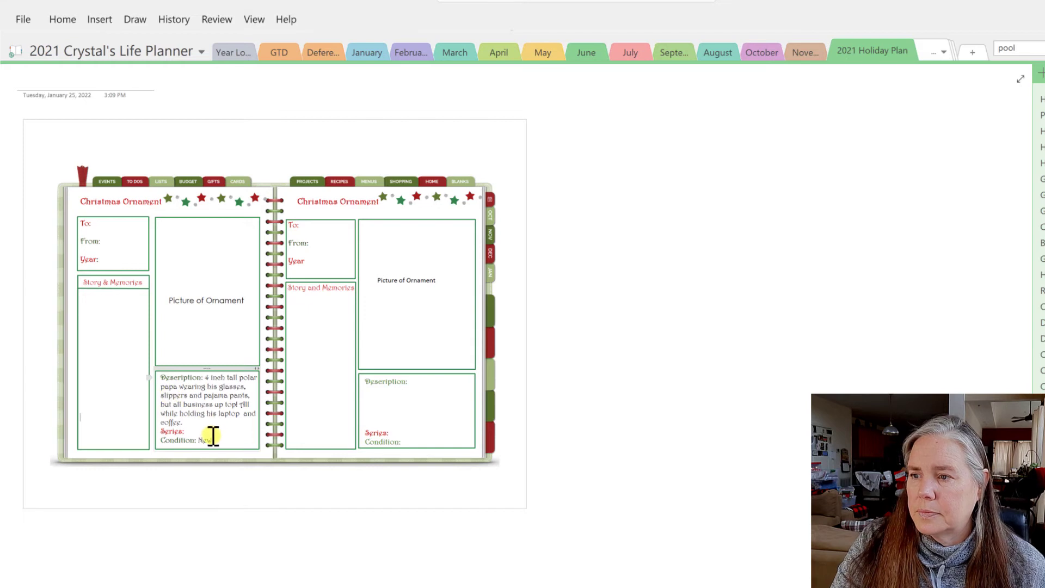
# Clear the first page's Condition and Description entries, and insert five blank lines above "Series:".
pyautogui.moveTo(215, 438); pyautogui.dragTo(203, 439)
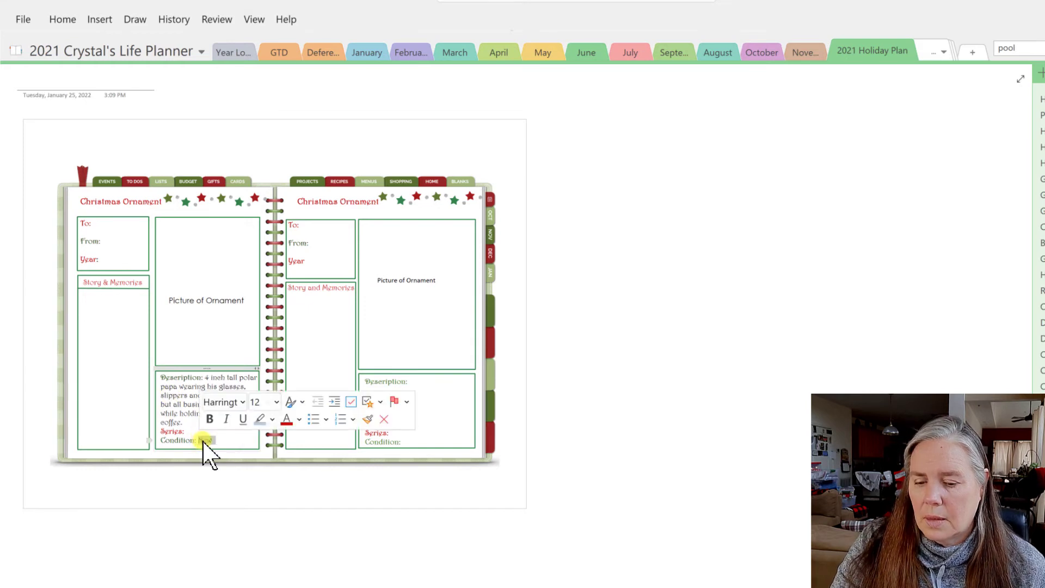
pyautogui.press('Delete')
pyautogui.moveTo(184, 422); pyautogui.dragTo(205, 377)
pyautogui.press('Delete')
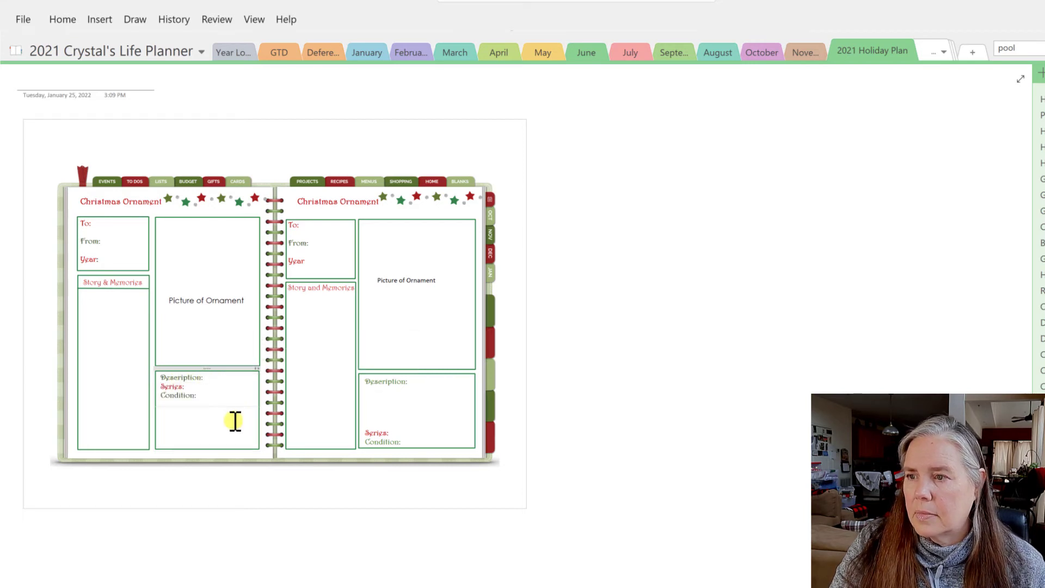
pyautogui.press('Return')
pyautogui.press('Return')
pyautogui.press('Return')
pyautogui.press('Return')
pyautogui.press('Return')
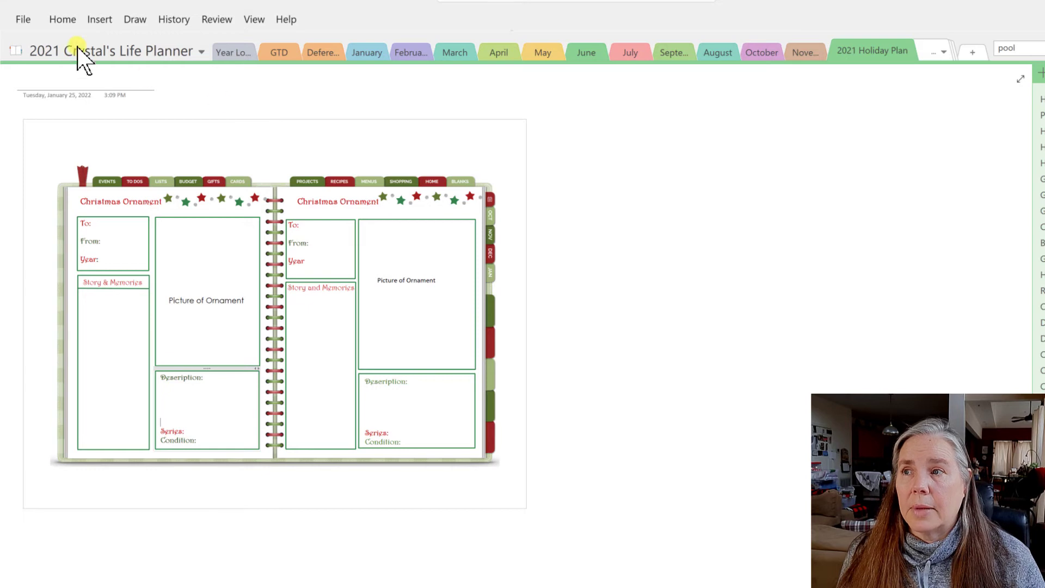
# Save the current page as a page template named "Christmas Ornament" without making it the section's default.
pyautogui.click(102, 22)
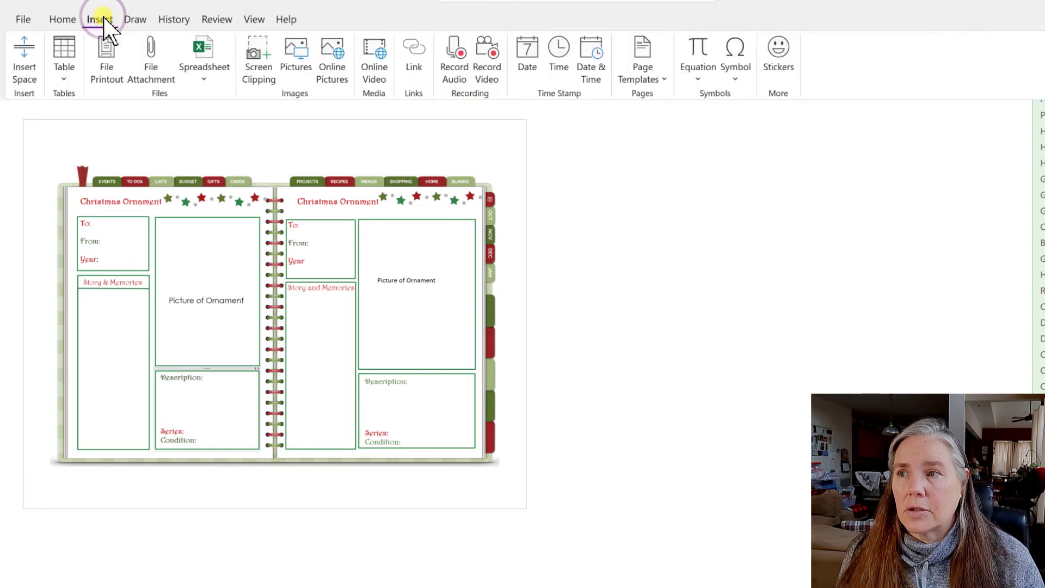
pyautogui.click(666, 80)
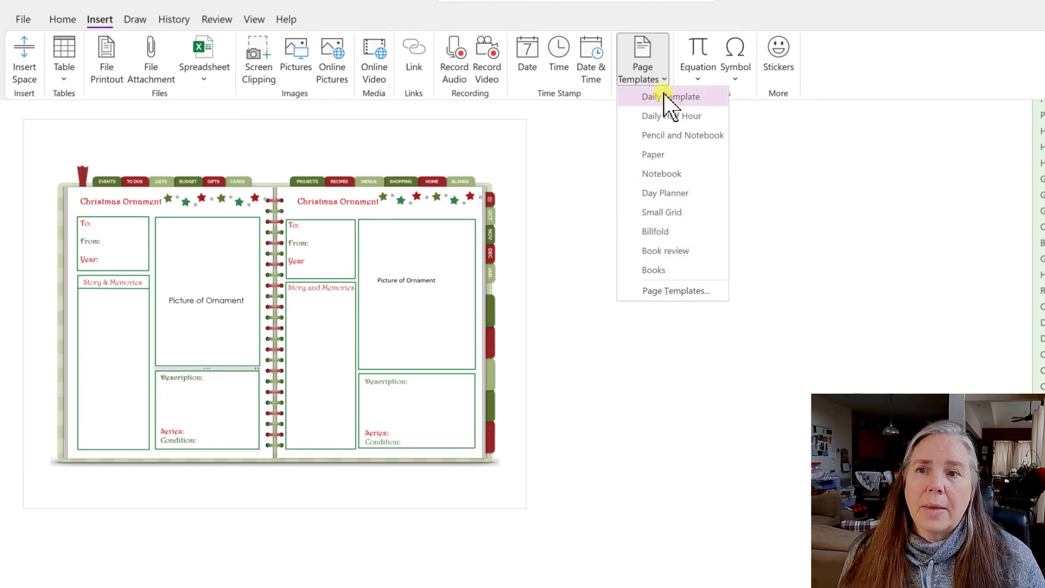
pyautogui.click(658, 293)
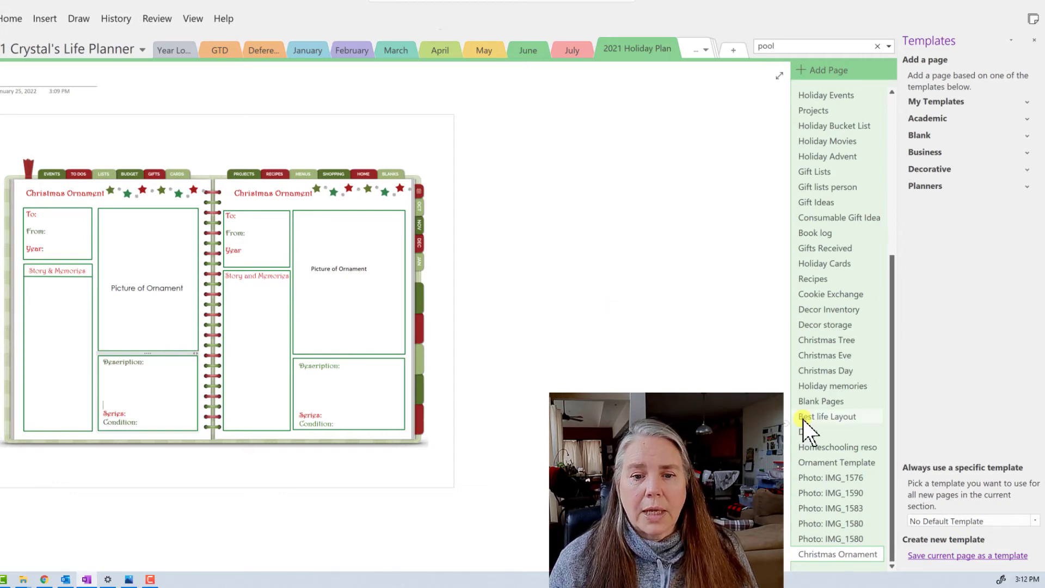
pyautogui.click(955, 557)
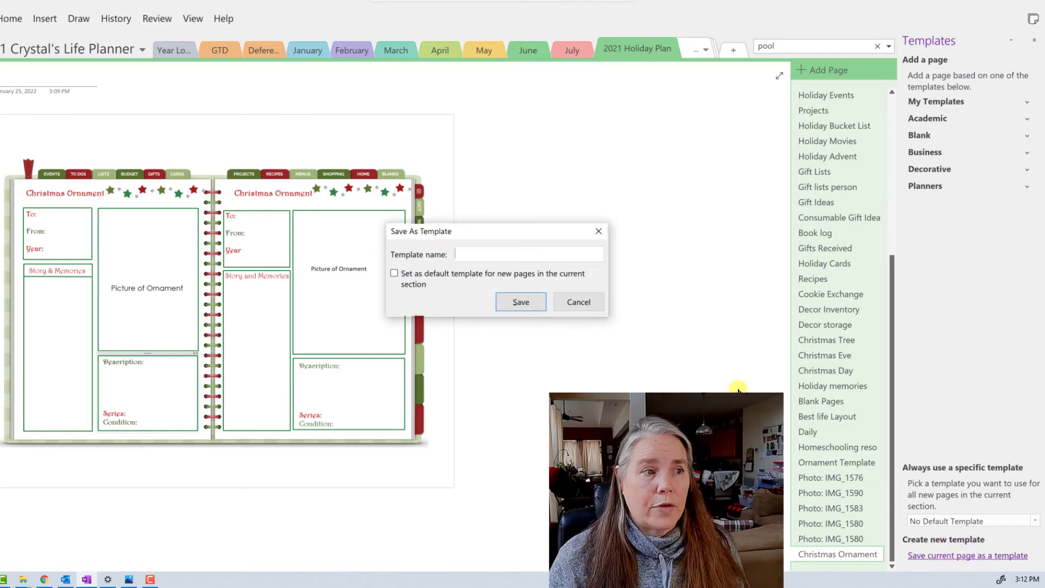
pyautogui.write('Christmas')
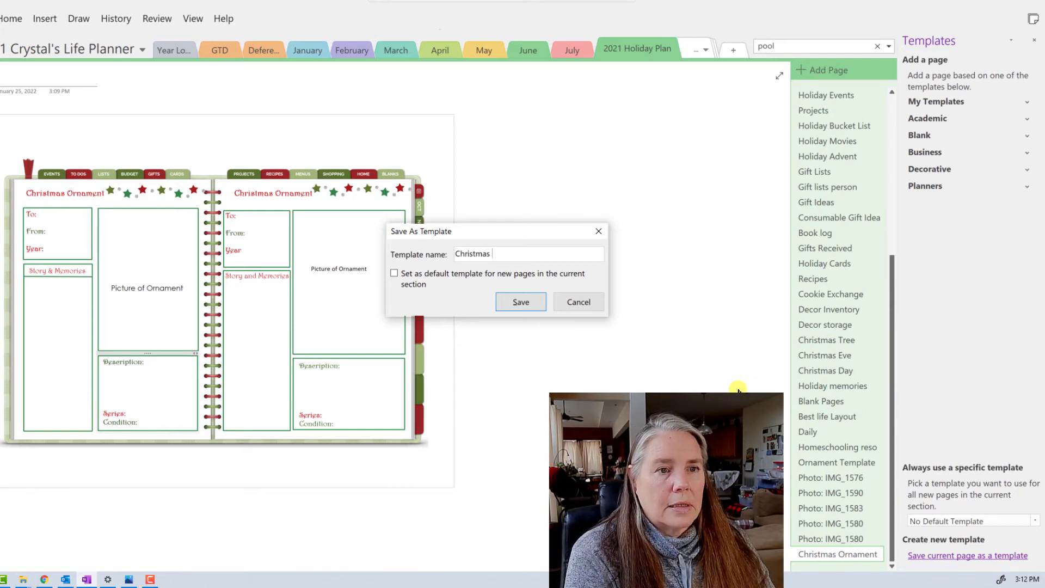
pyautogui.write(' Ornament')
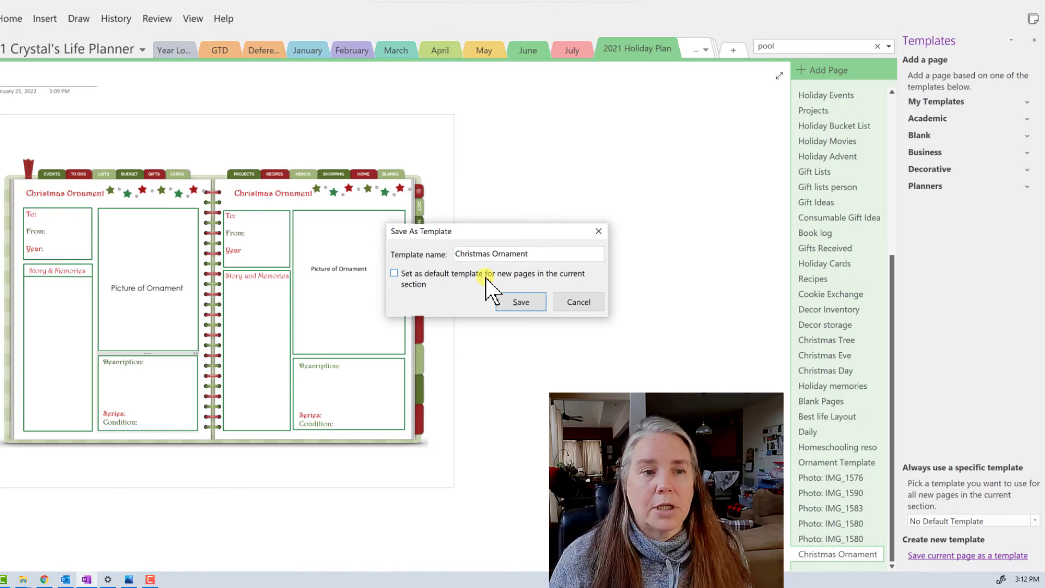
pyautogui.click(520, 303)
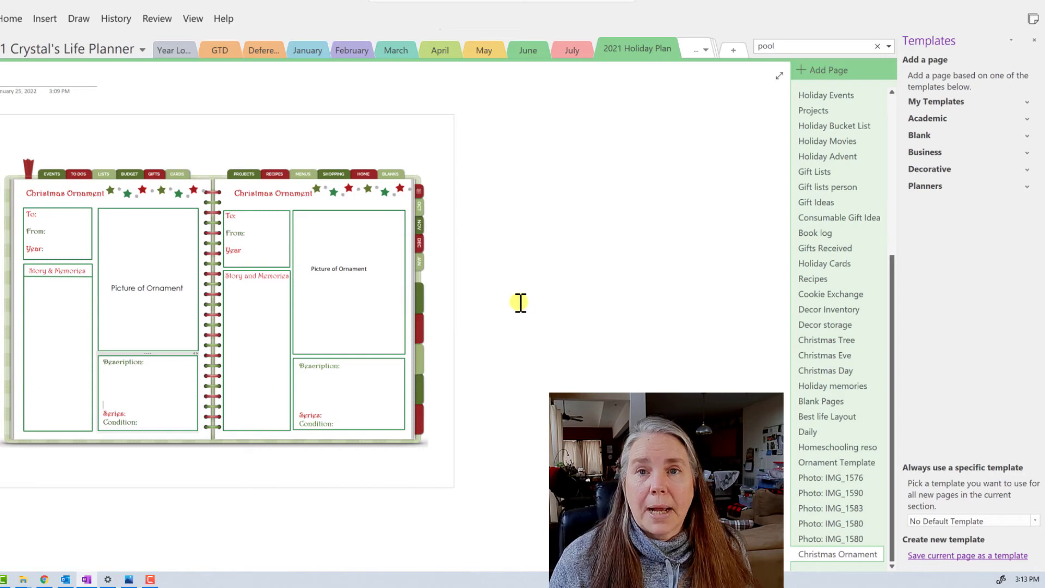
# Add a page based on the saved "Christmas Ornament" template and return to the page it was made from.
pyautogui.click(936, 101)
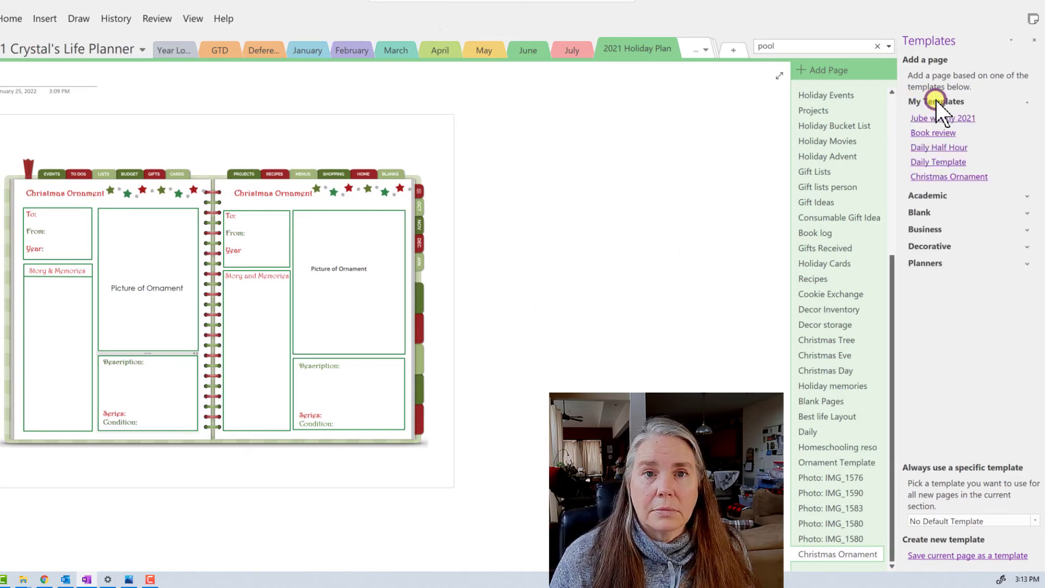
pyautogui.click(941, 178)
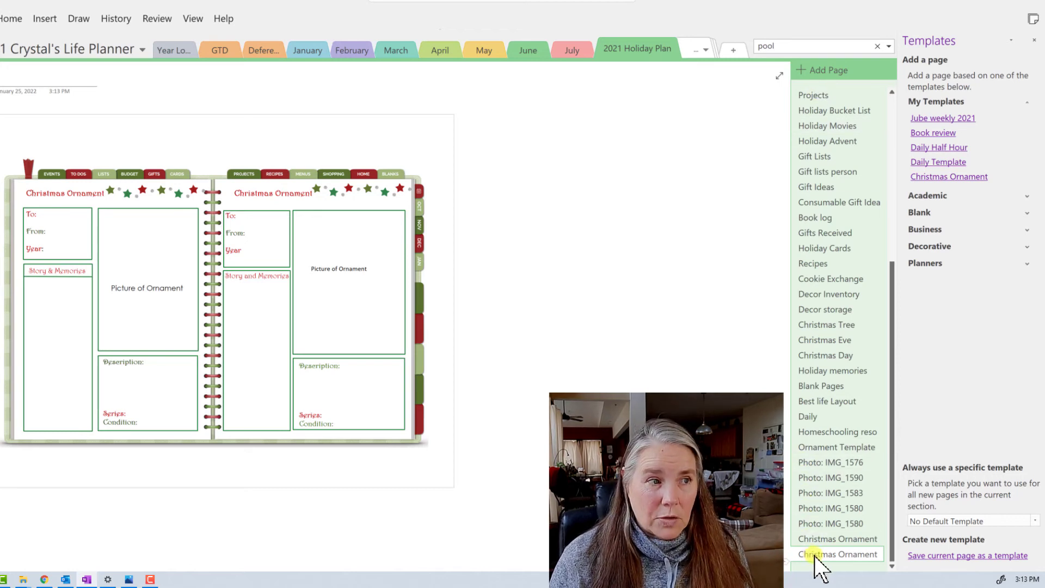
pyautogui.click(817, 541)
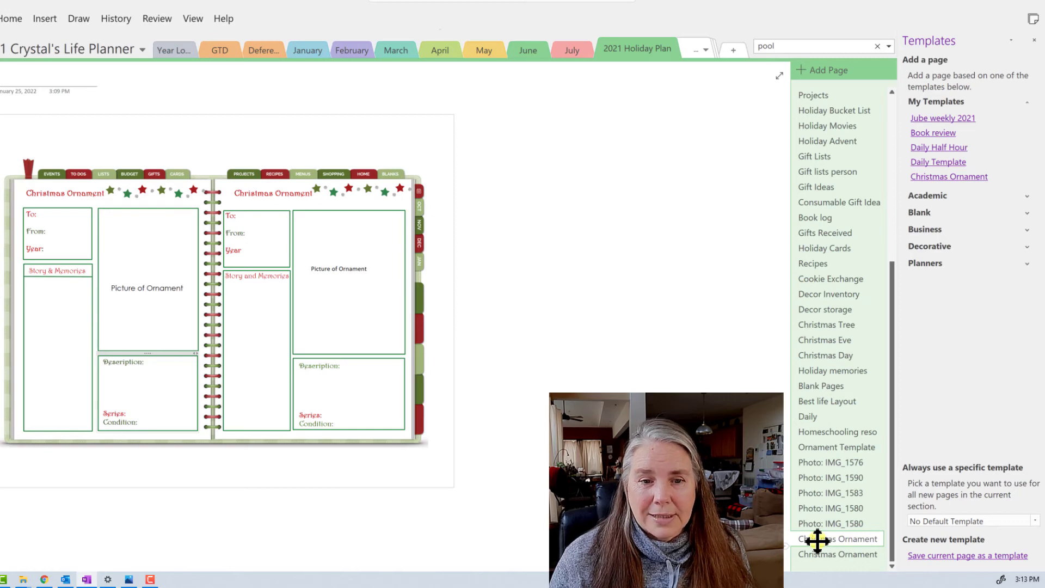
# Review the Ornament Template page and the photo pages IMG_1576, IMG_1590, IMG_1583 and both IMG_1580 pages.
pyautogui.click(825, 448)
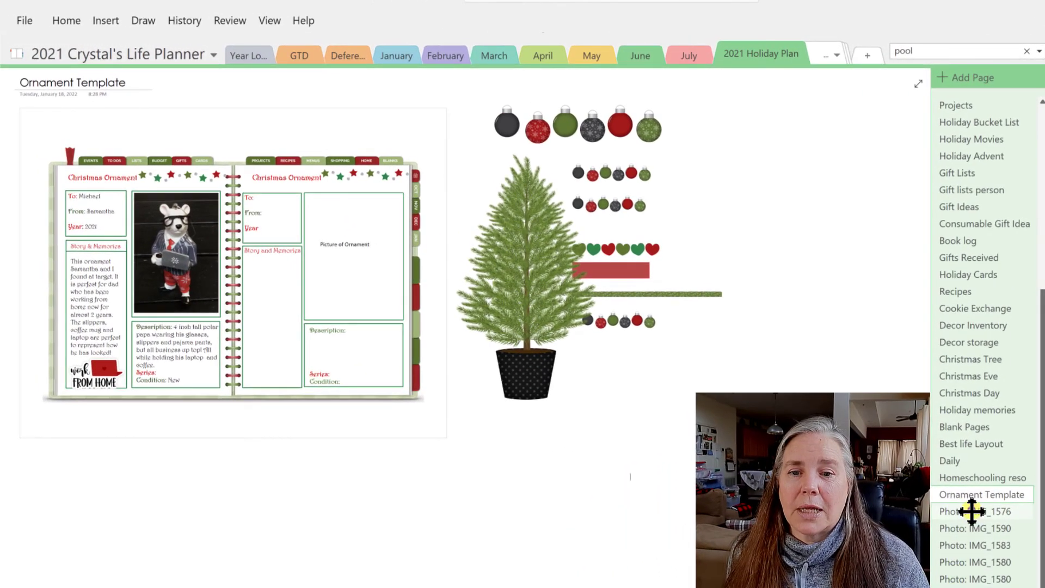
pyautogui.click(973, 513)
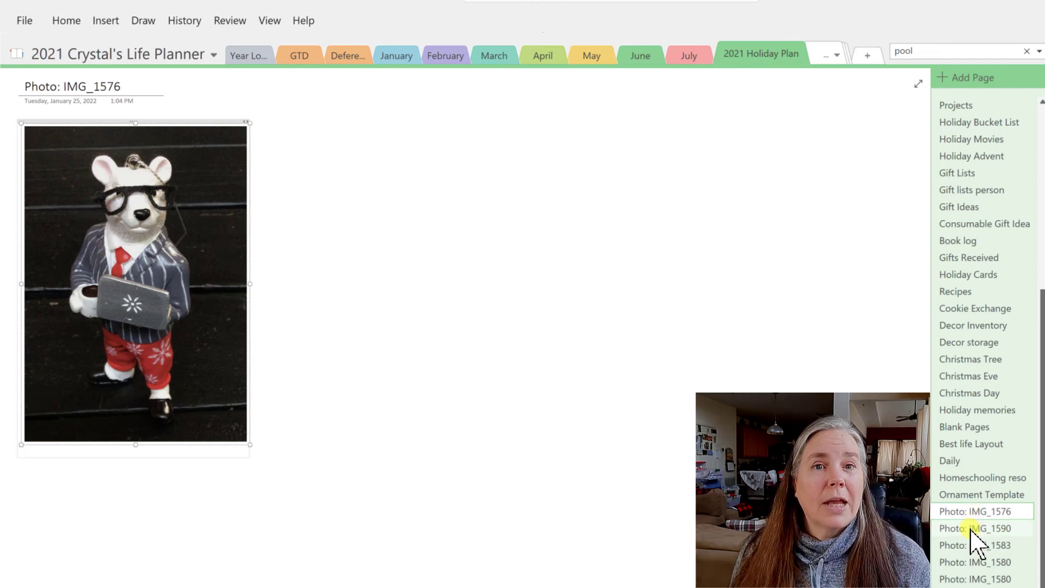
pyautogui.click(971, 527)
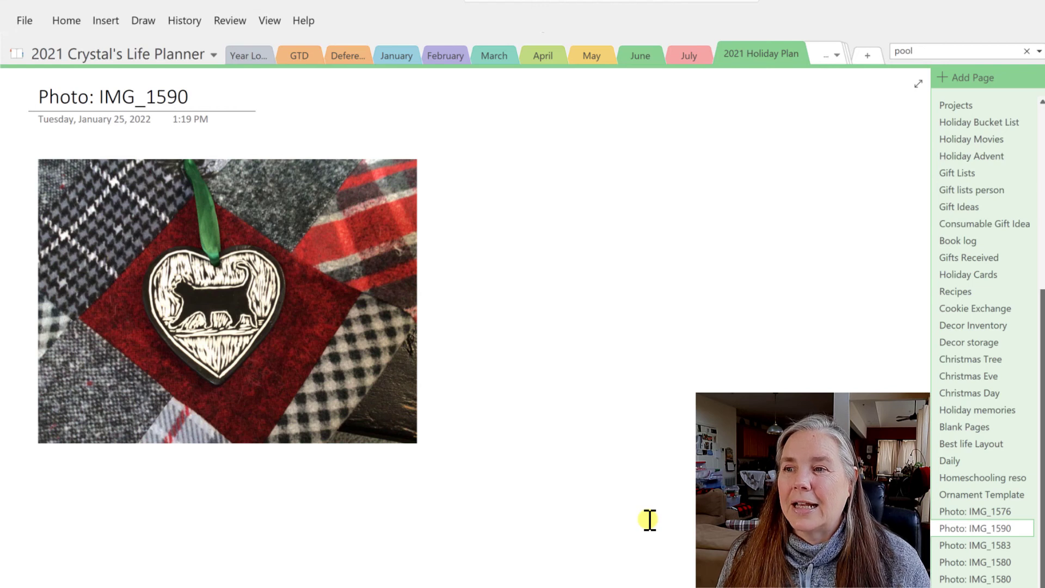
pyautogui.click(956, 545)
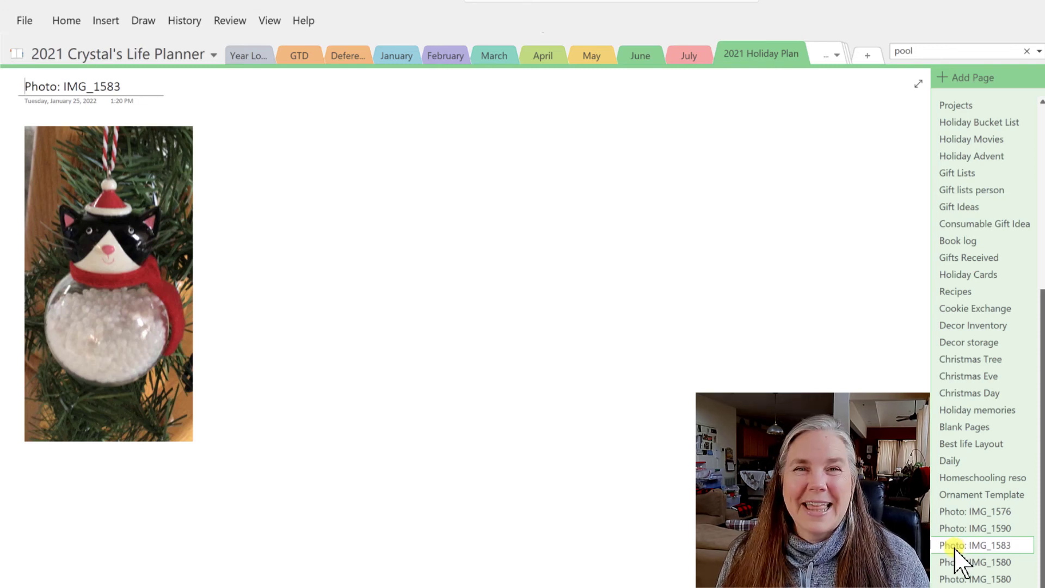
pyautogui.click(956, 561)
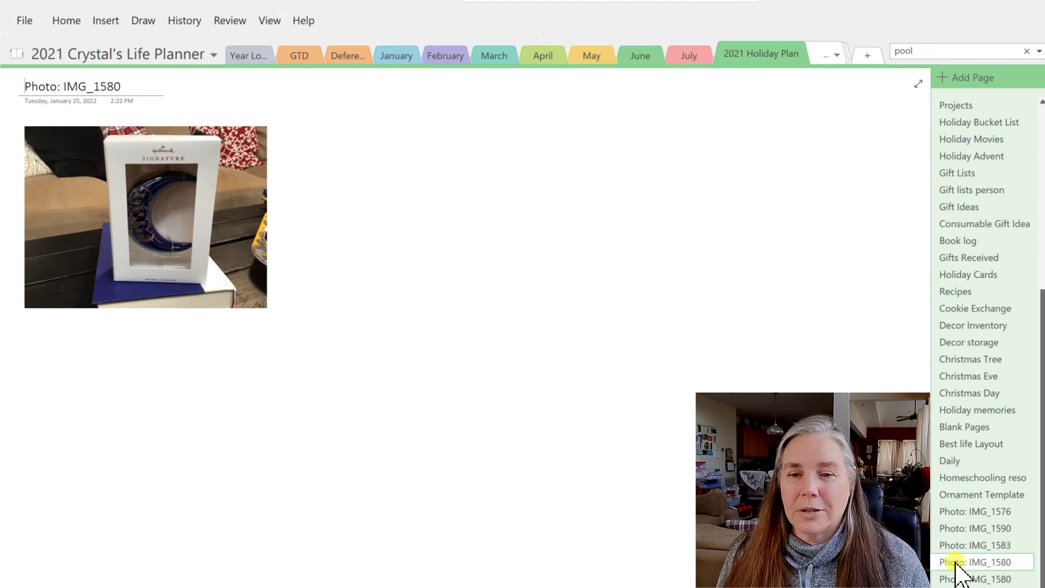
pyautogui.click(957, 578)
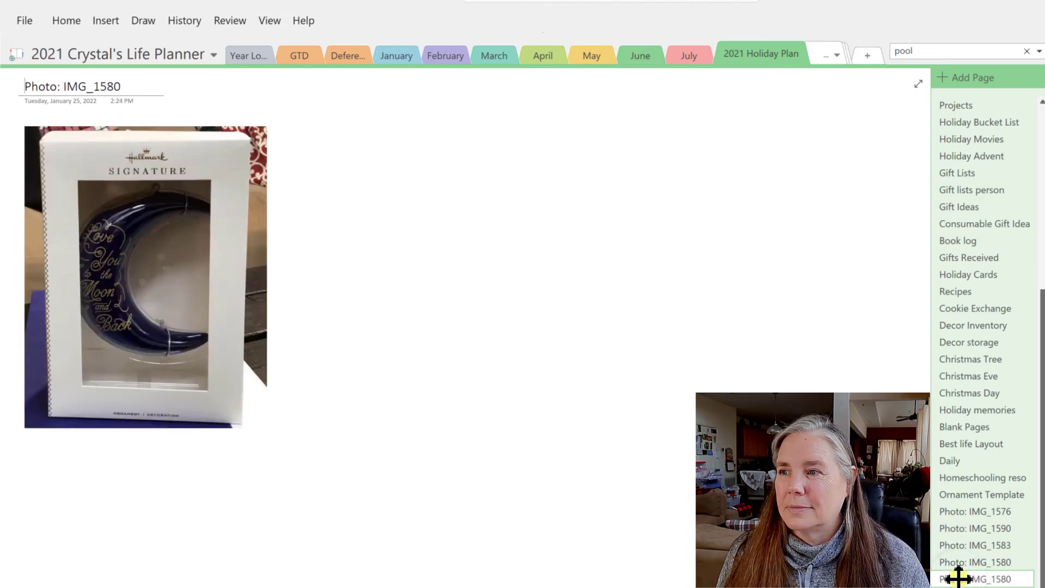